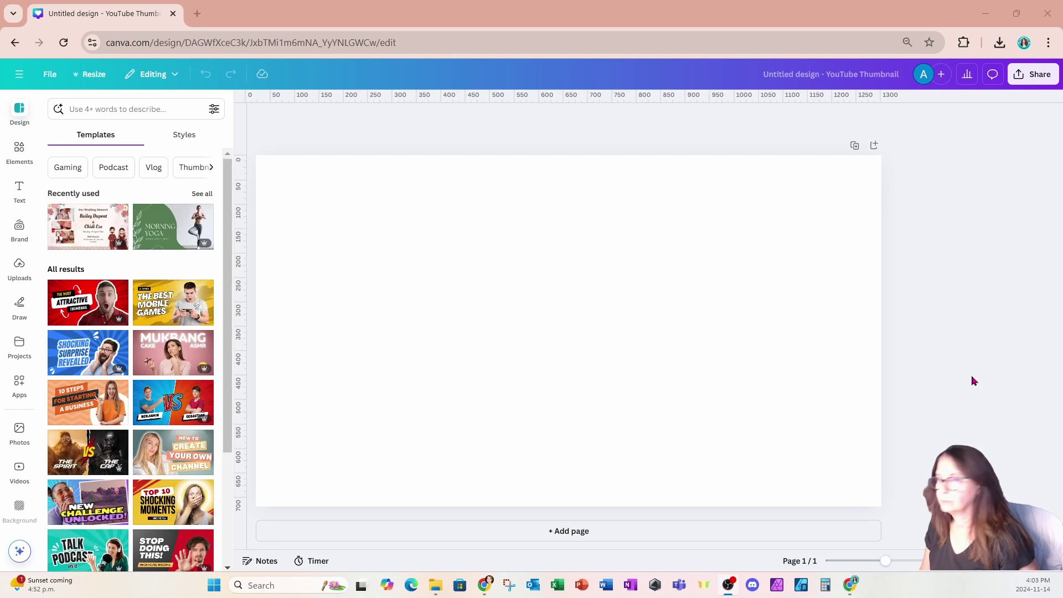
# - Search the Apps panel for 'TYPECRA' and launch the TypeCraft app
pyautogui.click(660, 348)
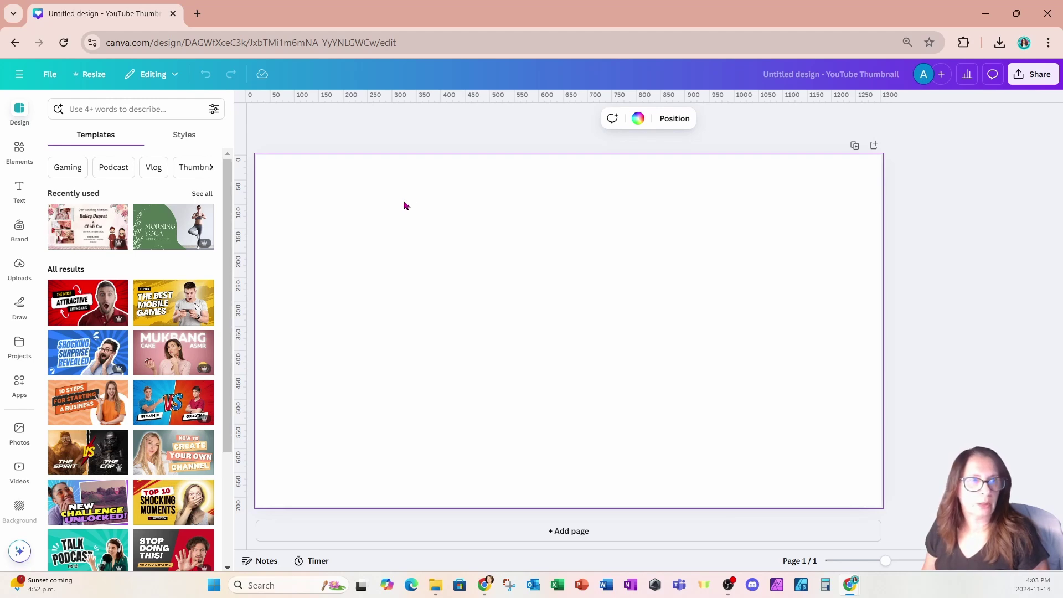
pyautogui.click(20, 384)
pyautogui.click(102, 110)
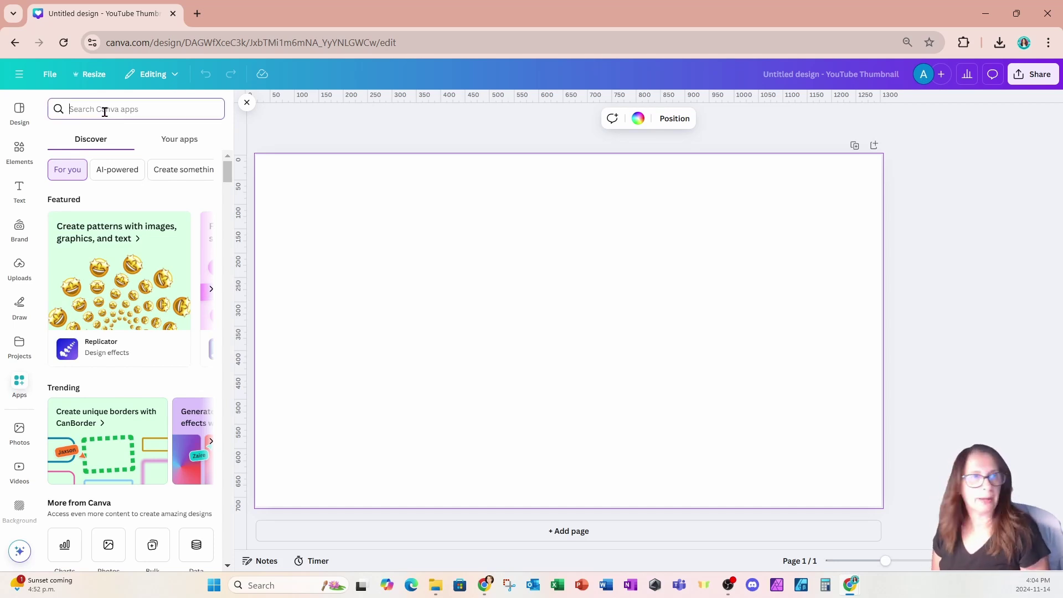
pyautogui.write('TYPECRAFT')
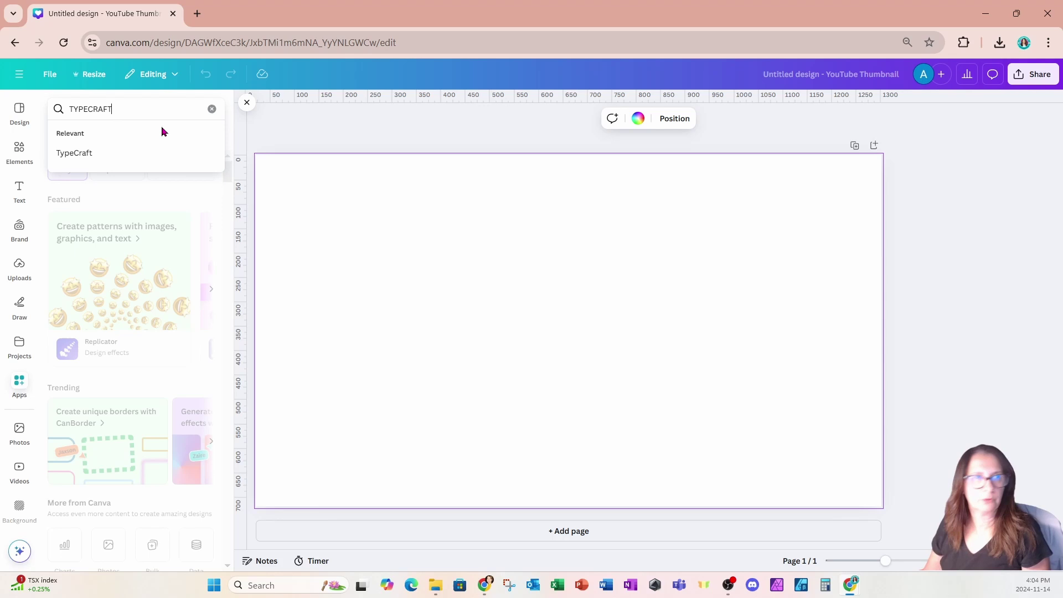
pyautogui.press('Return')
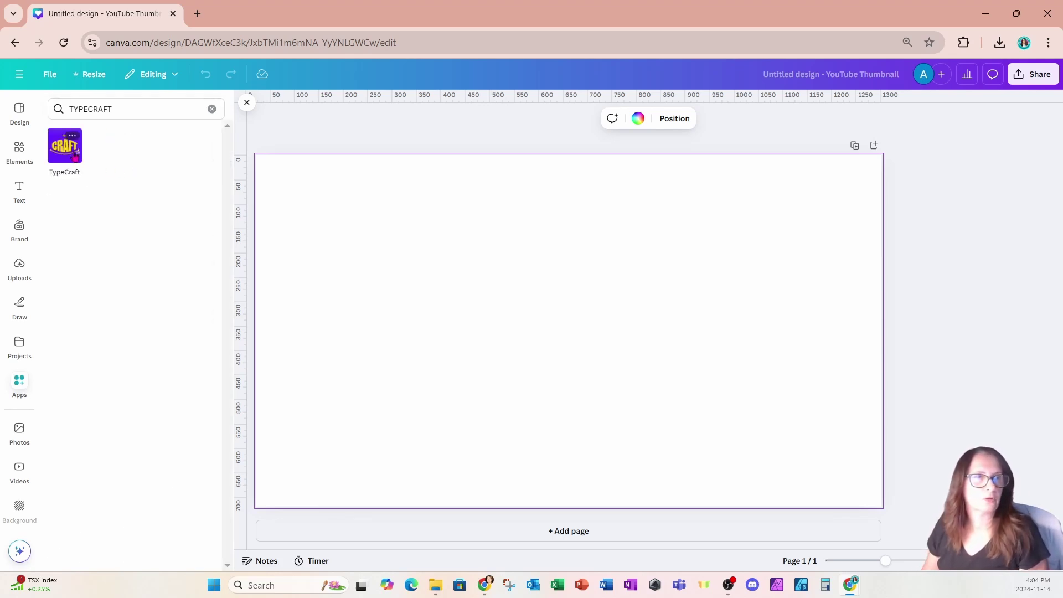
pyautogui.click(65, 146)
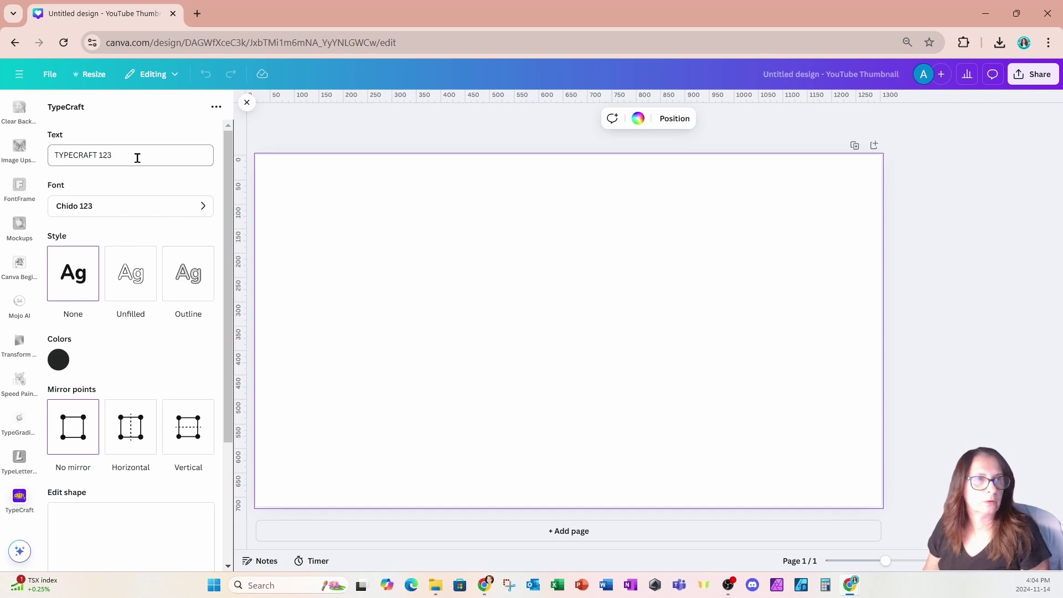
# - Replace the TypeCraft sample text with 'www' and set the font to Barbaro Punta 123
pyautogui.moveTo(137, 158); pyautogui.dragTo(49, 156)
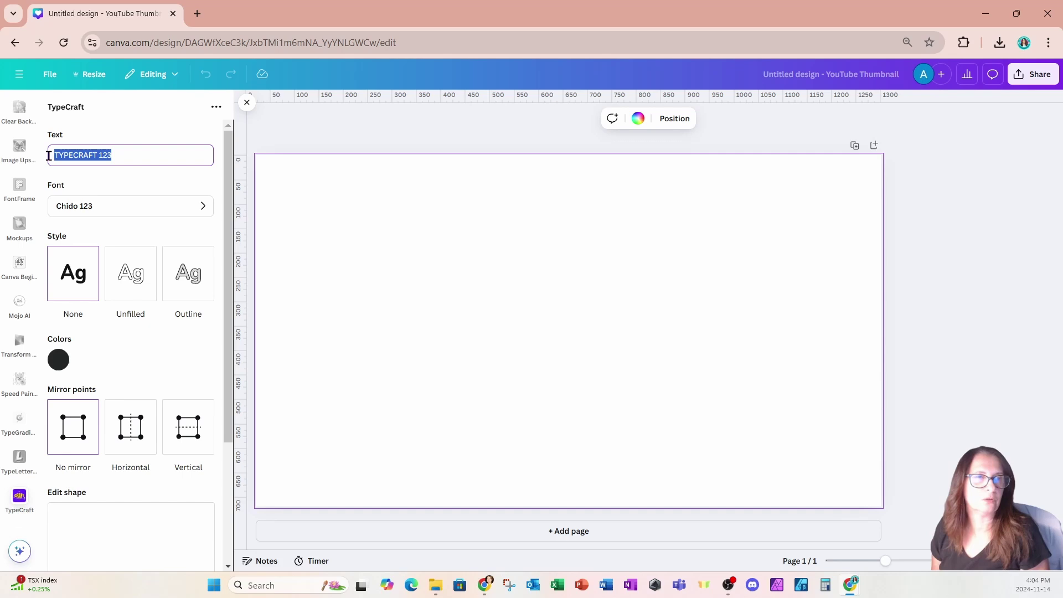
pyautogui.write('www')
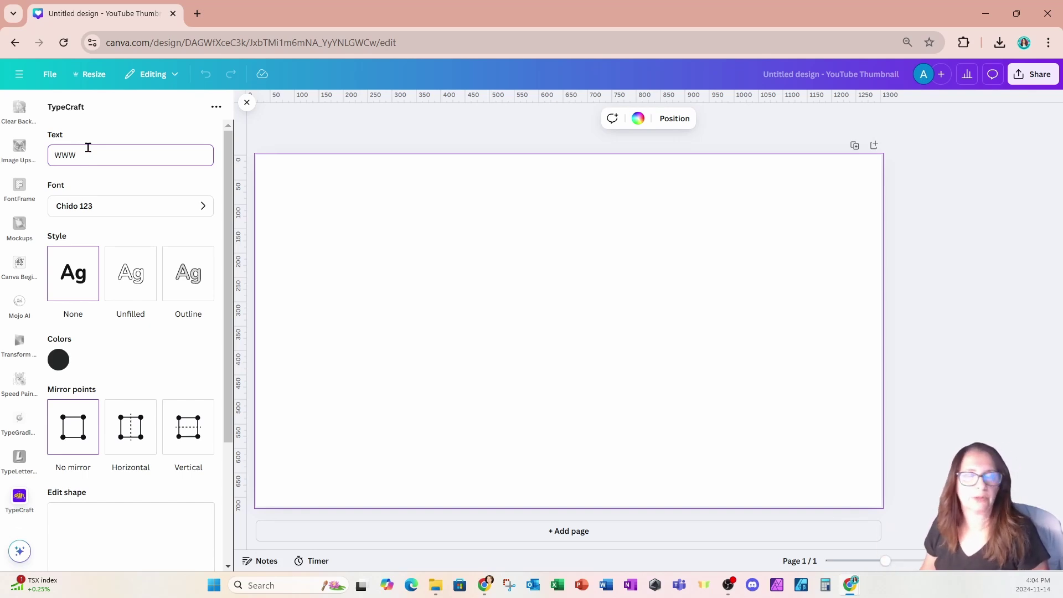
pyautogui.click(173, 207)
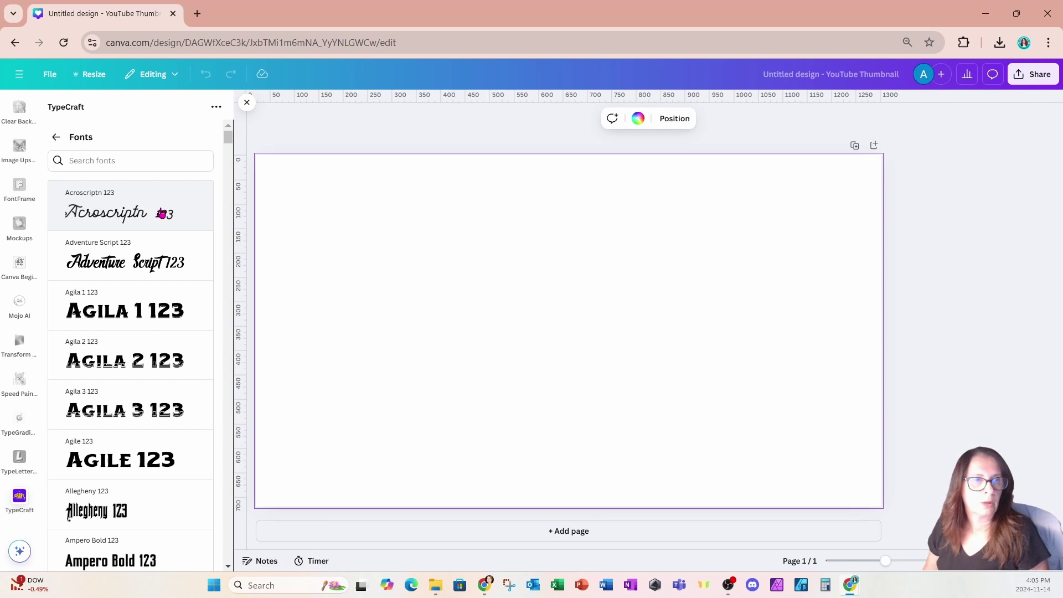
pyautogui.scroll(-9, 161, 213)
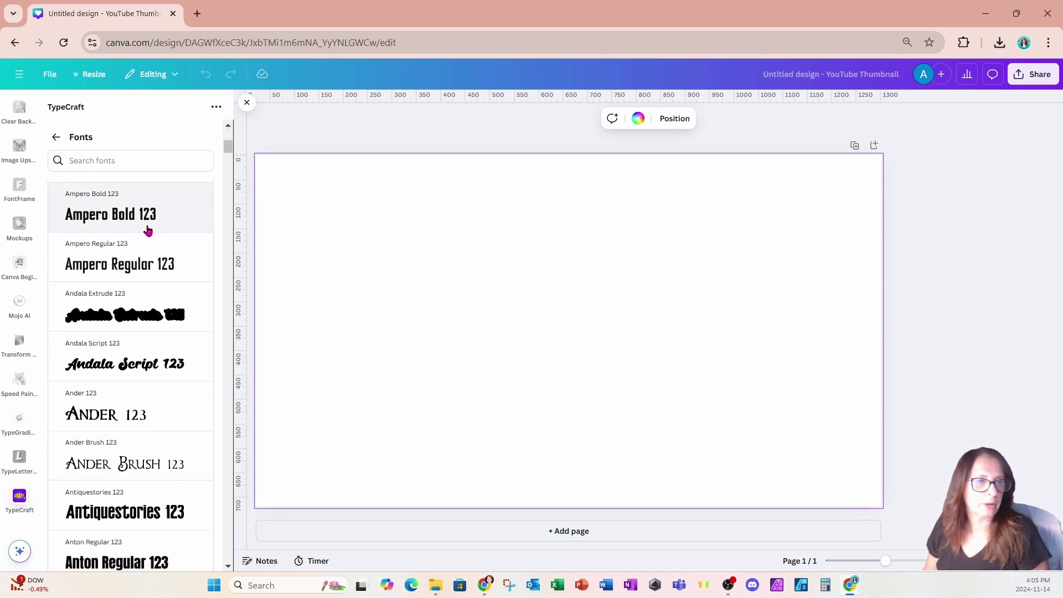
pyautogui.scroll(-8, 148, 230)
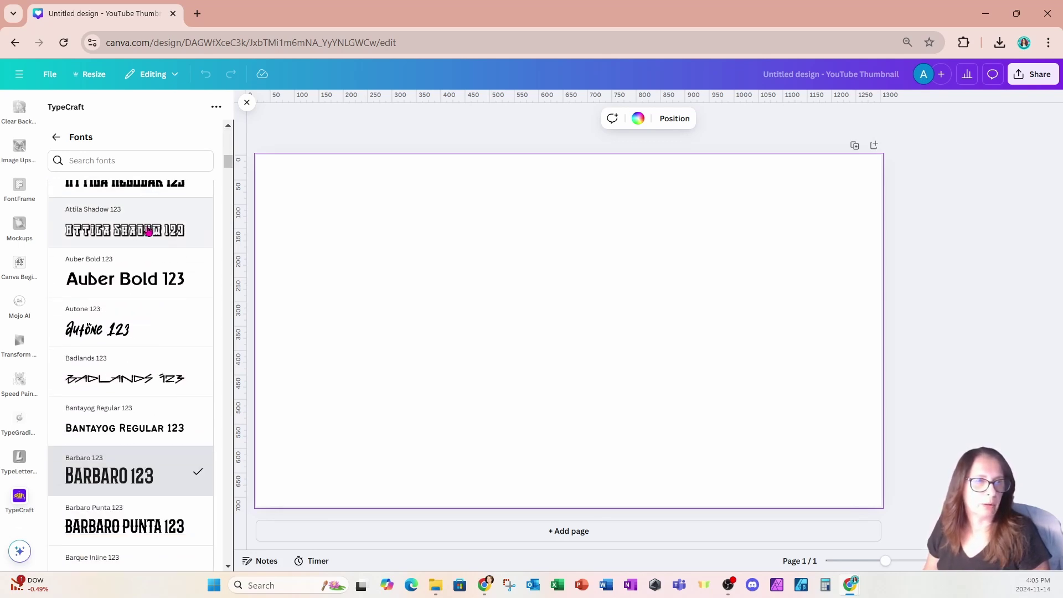
pyautogui.scroll(-1, 147, 230)
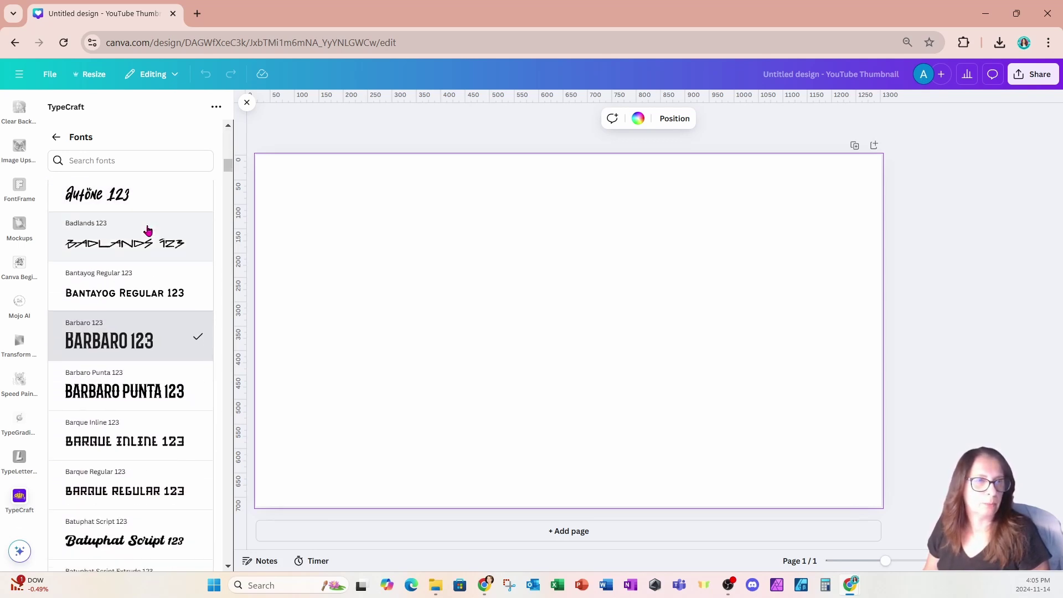
pyautogui.click(79, 394)
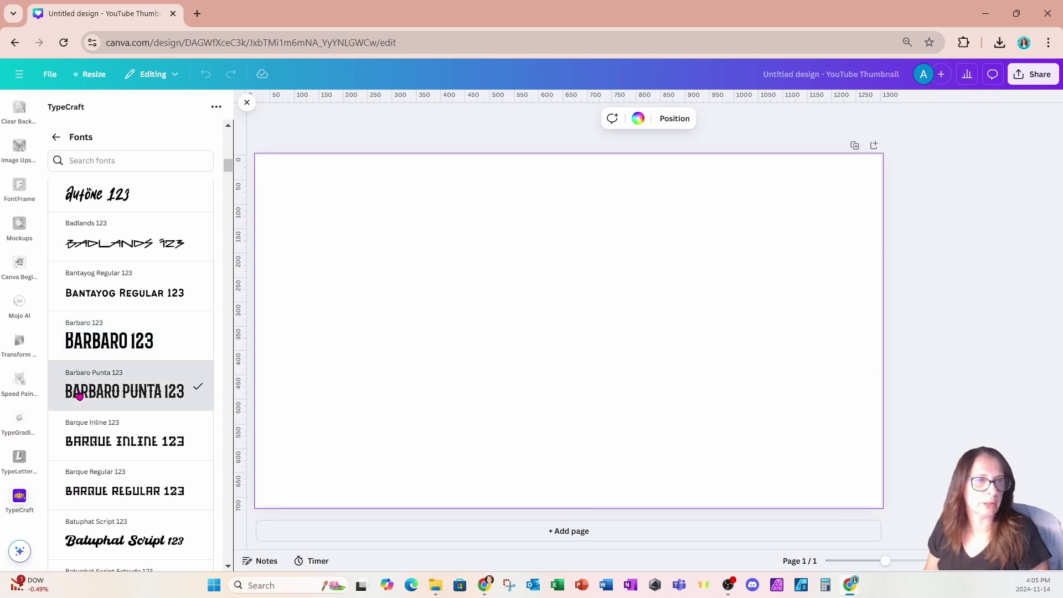
pyautogui.click(57, 137)
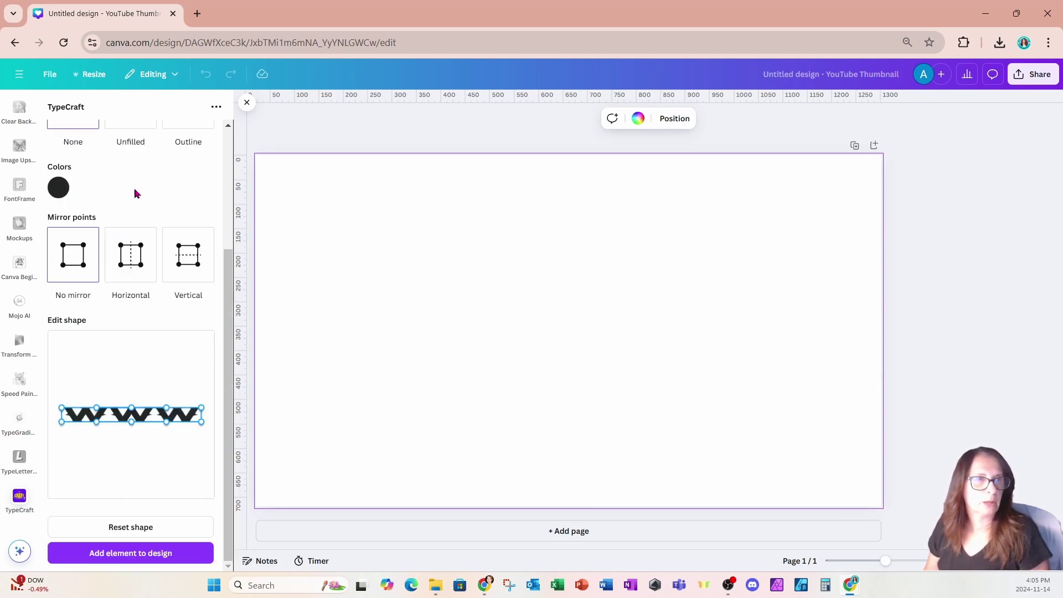
pyautogui.scroll(3, 134, 193)
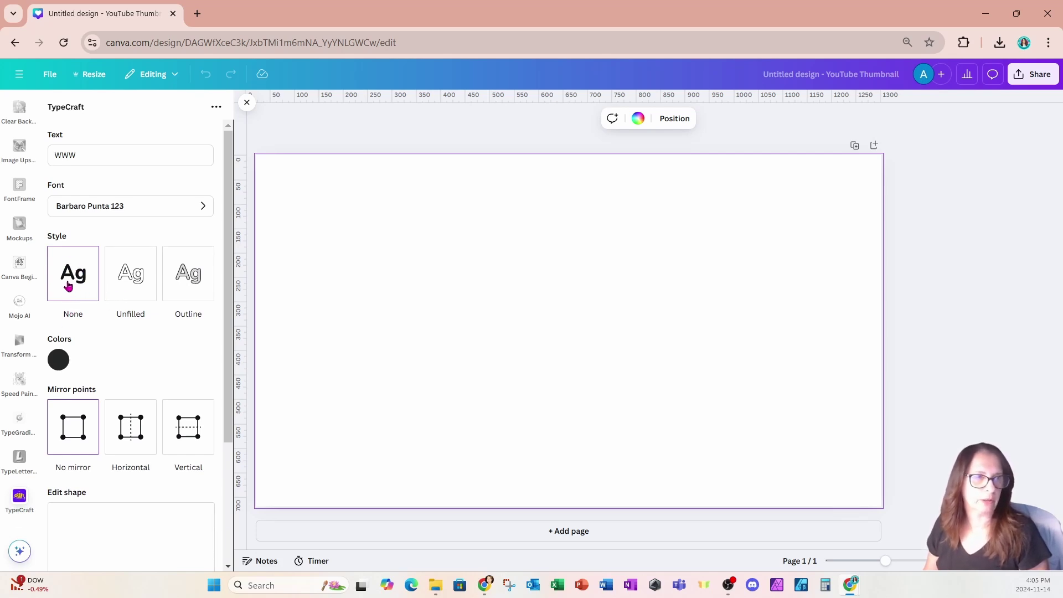
# - Drag the TypeCraft colour picker to pure black, #000000
pyautogui.click(65, 361)
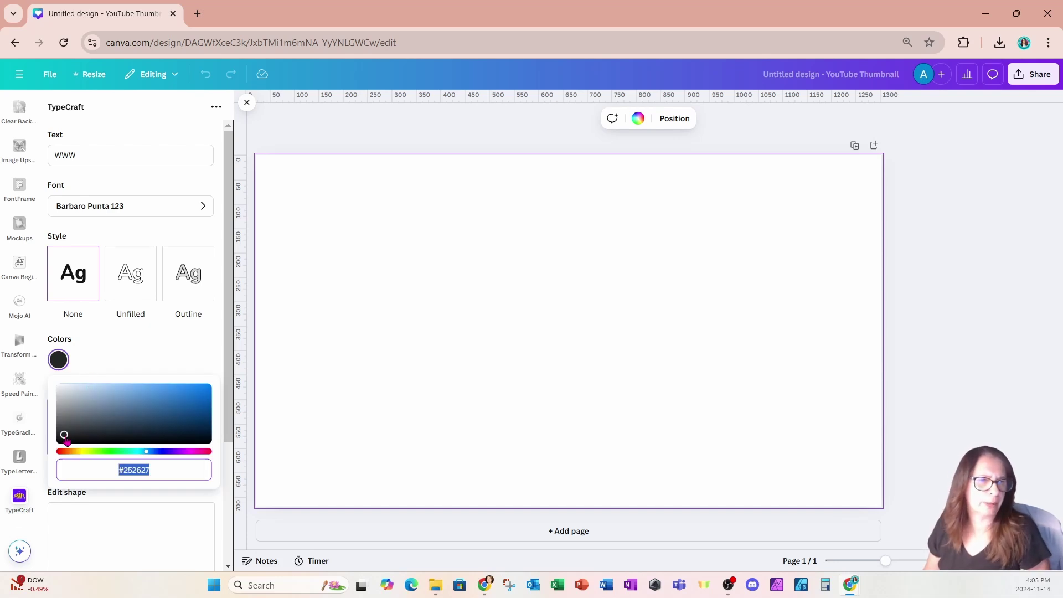
pyautogui.moveTo(66, 439); pyautogui.dragTo(59, 440)
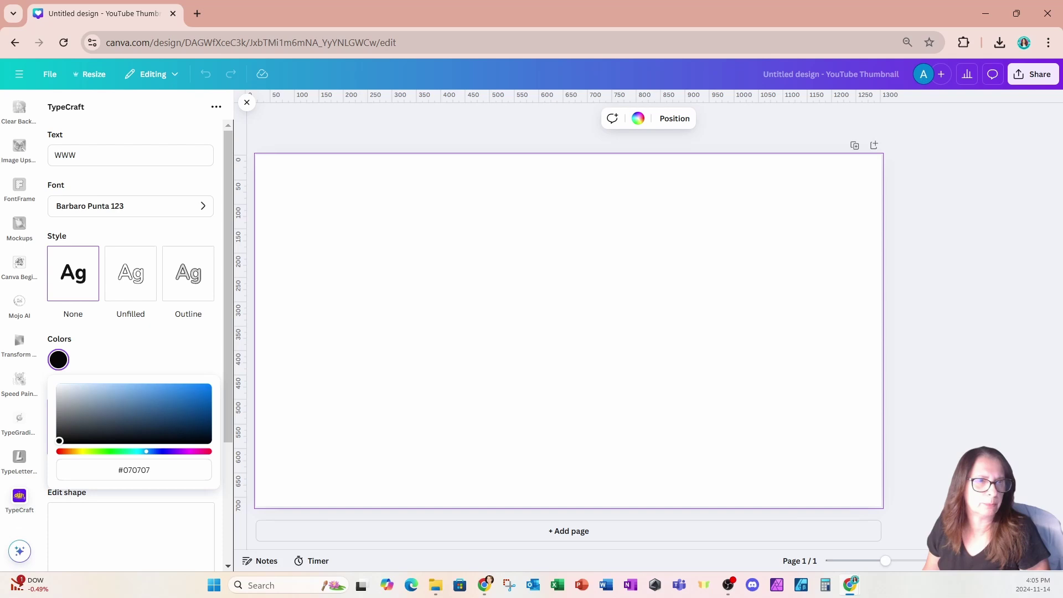
pyautogui.moveTo(57, 448); pyautogui.dragTo(46, 451)
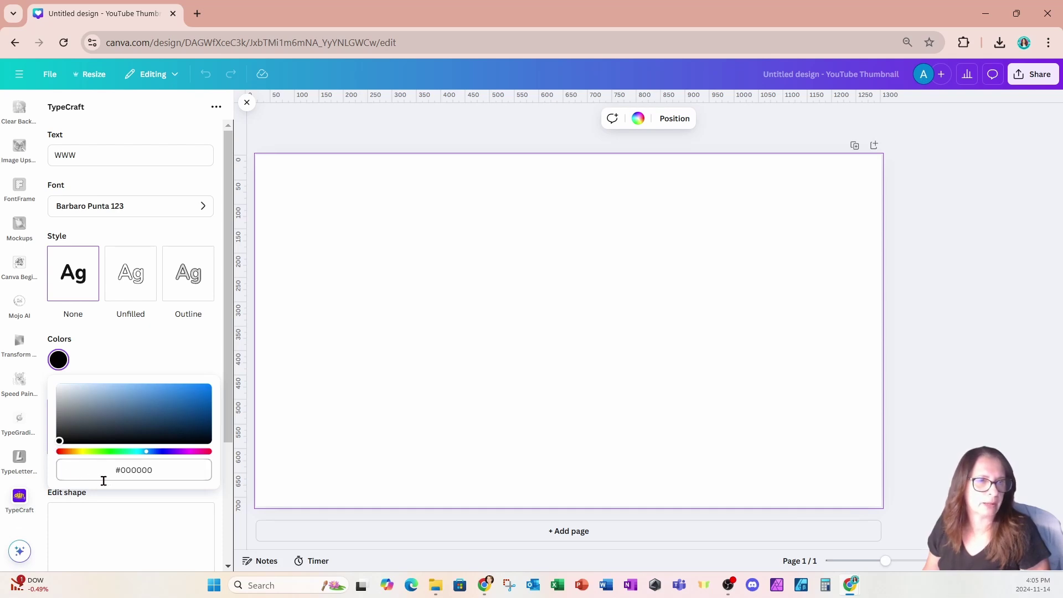
pyautogui.click(128, 354)
pyautogui.scroll(-3, 127, 353)
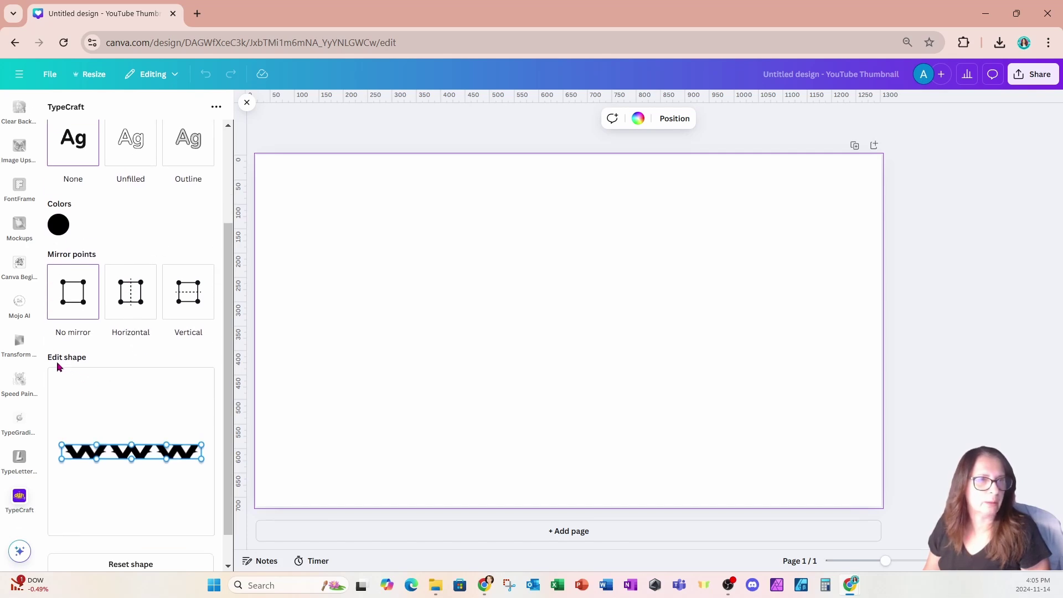
# - Pull the WWW shape's top up and raise its sides with horizontal mirroring into a flat block
pyautogui.scroll(-1, 131, 496)
pyautogui.scroll(-1, 131, 496)
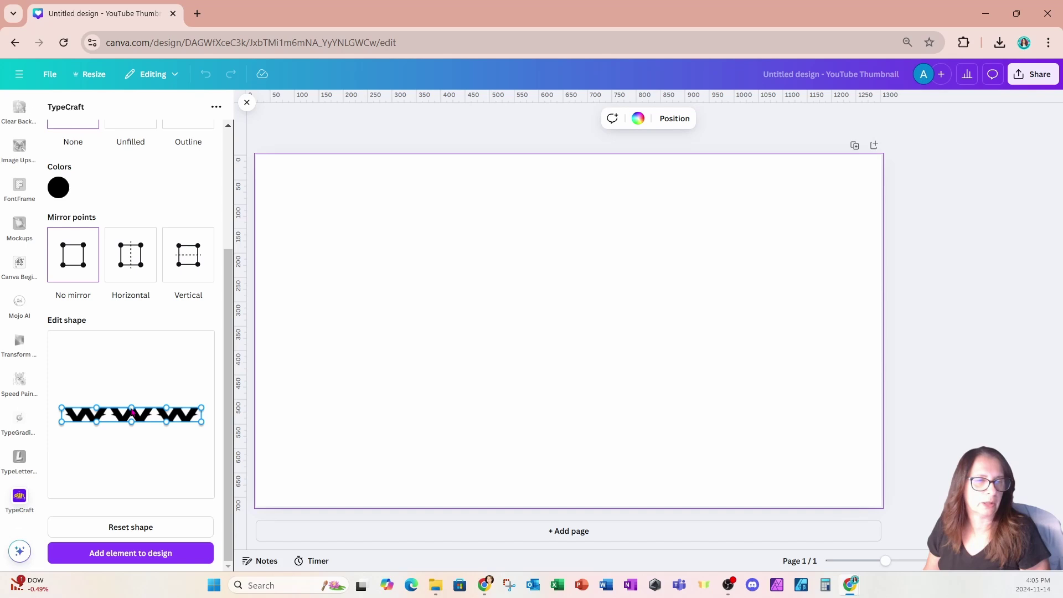
pyautogui.moveTo(132, 411); pyautogui.dragTo(133, 377)
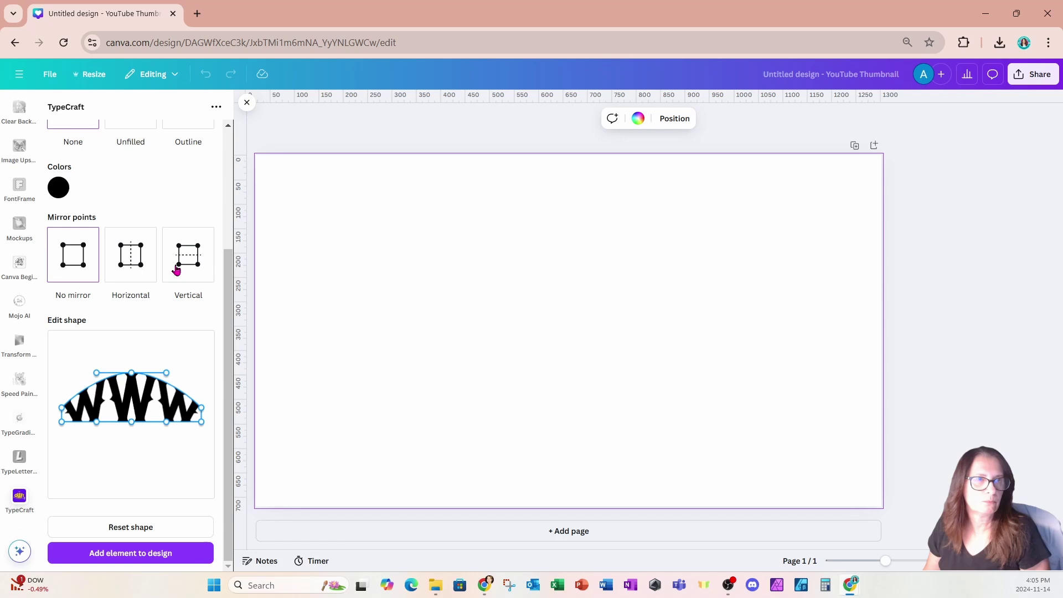
pyautogui.click(132, 268)
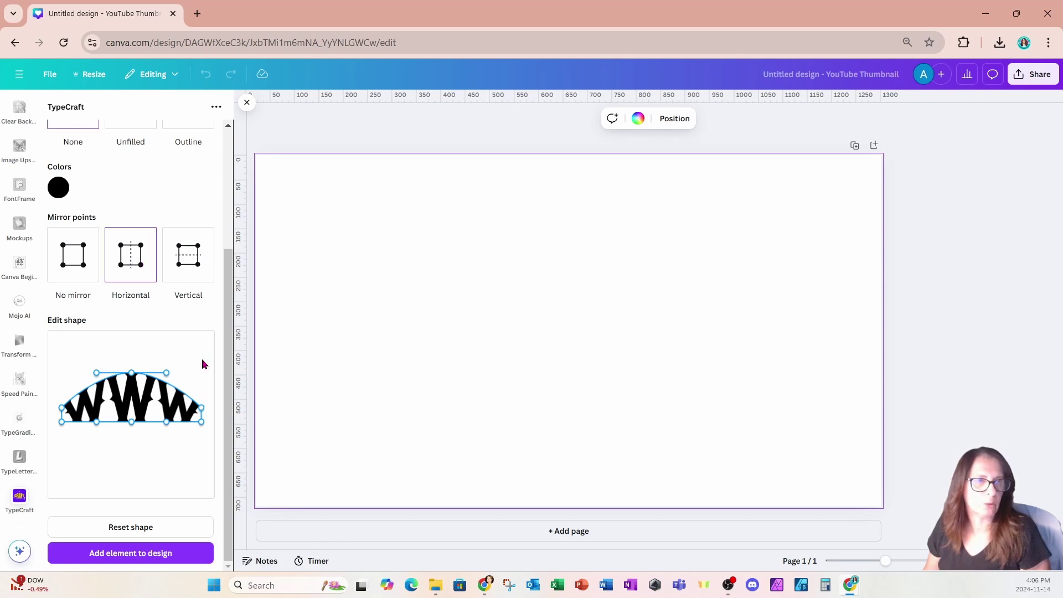
pyautogui.moveTo(203, 409); pyautogui.dragTo(203, 373)
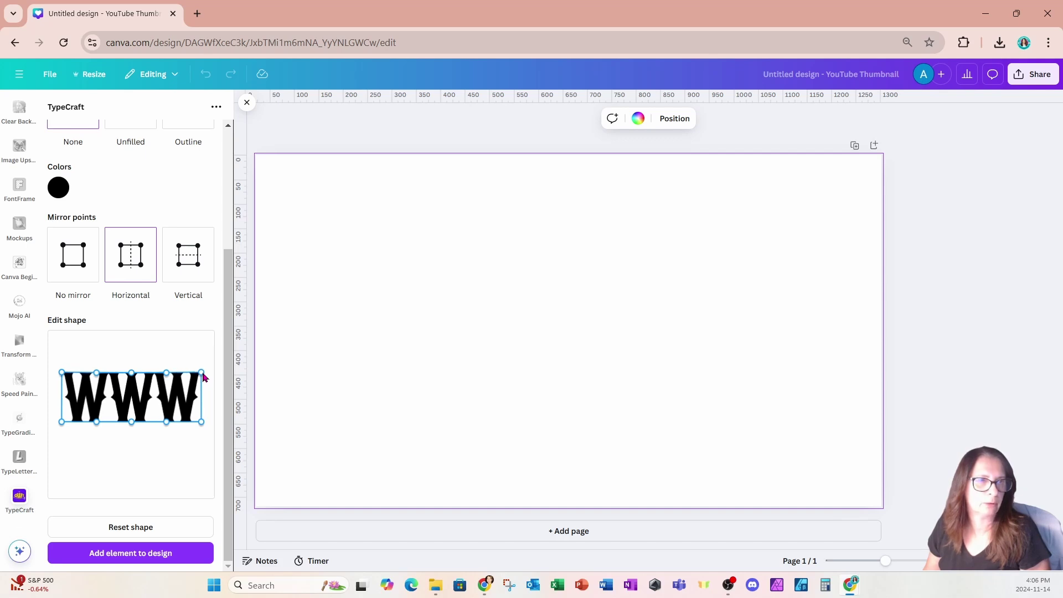
# - Add the flat-topped black WWW lettering to the thumbnail page as an element
pyautogui.click(126, 553)
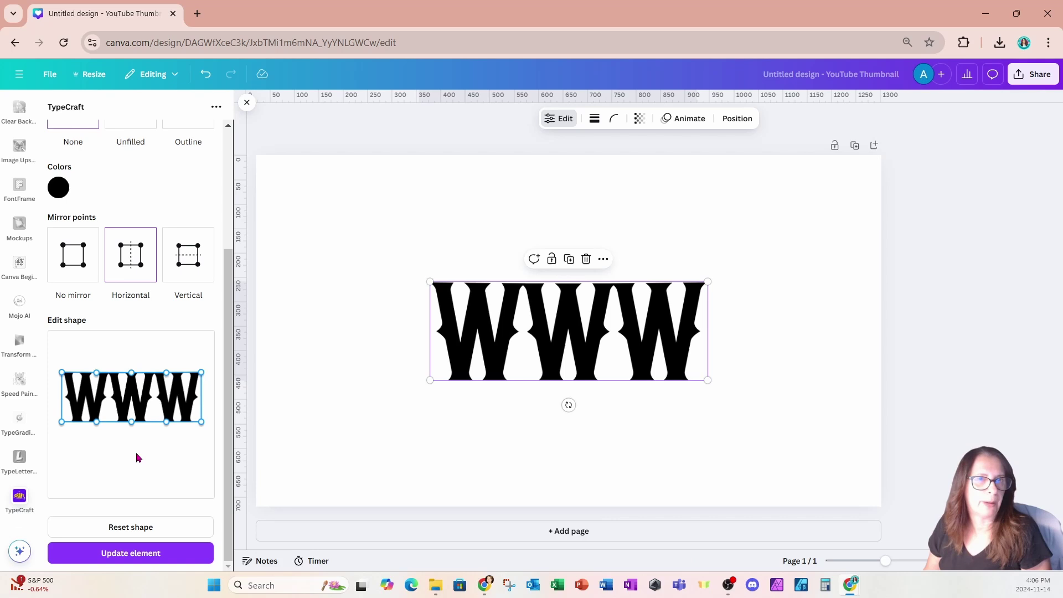
pyautogui.scroll(3, 138, 457)
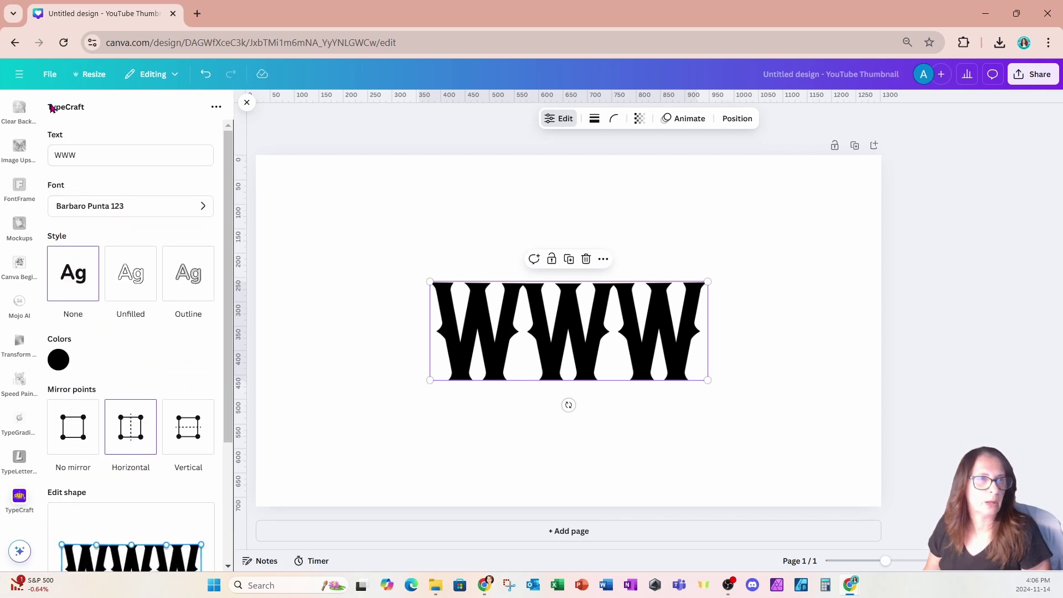
# - Trim the lettering text to a single 'w' and update the page element
pyautogui.click(101, 154)
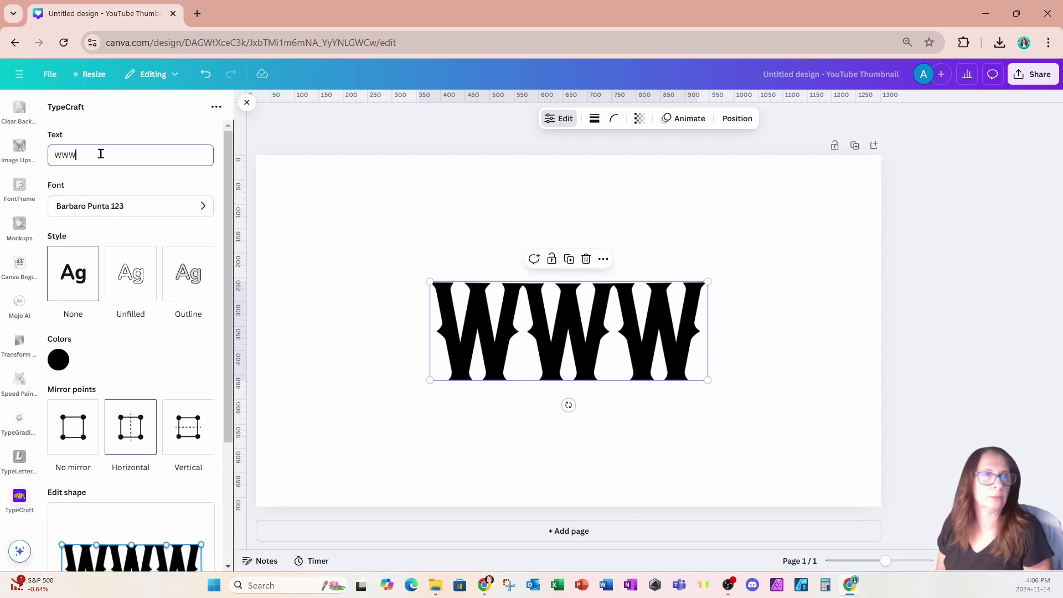
pyautogui.press('BackSpace')
pyautogui.press('BackSpace')
pyautogui.scroll(-3, 159, 278)
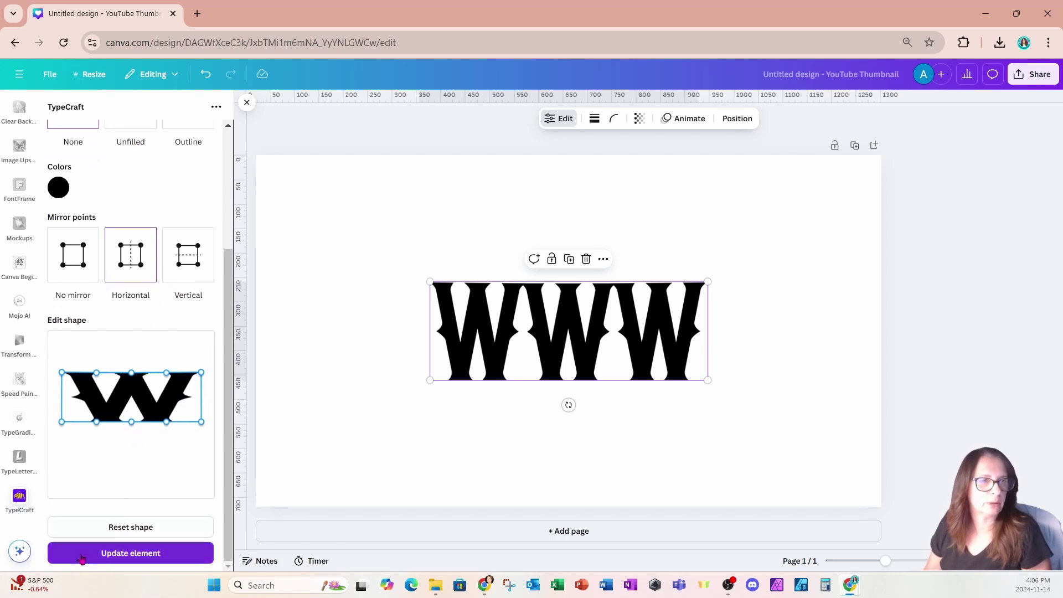
pyautogui.click(117, 554)
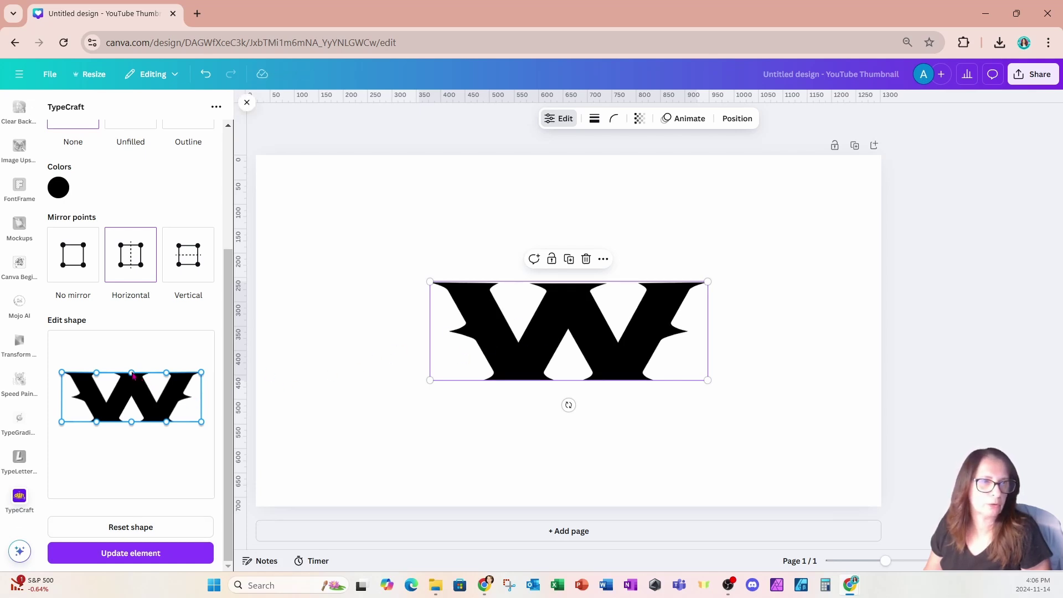
# - Turn off mirroring, pull the W's top corners up flat, apply it, and enlarge the W
pyautogui.click(73, 262)
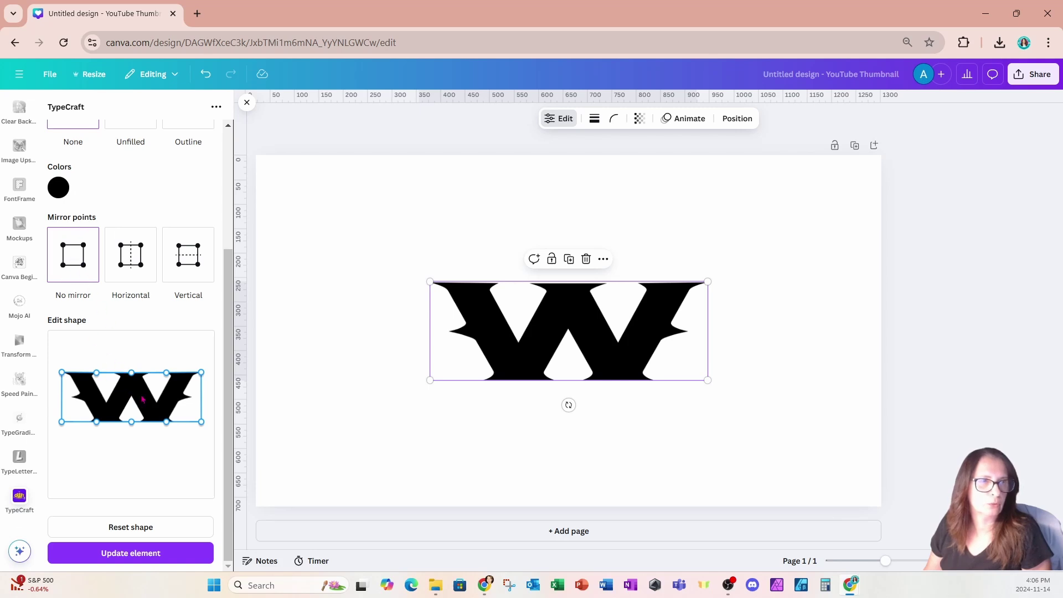
pyautogui.moveTo(132, 376); pyautogui.dragTo(133, 347)
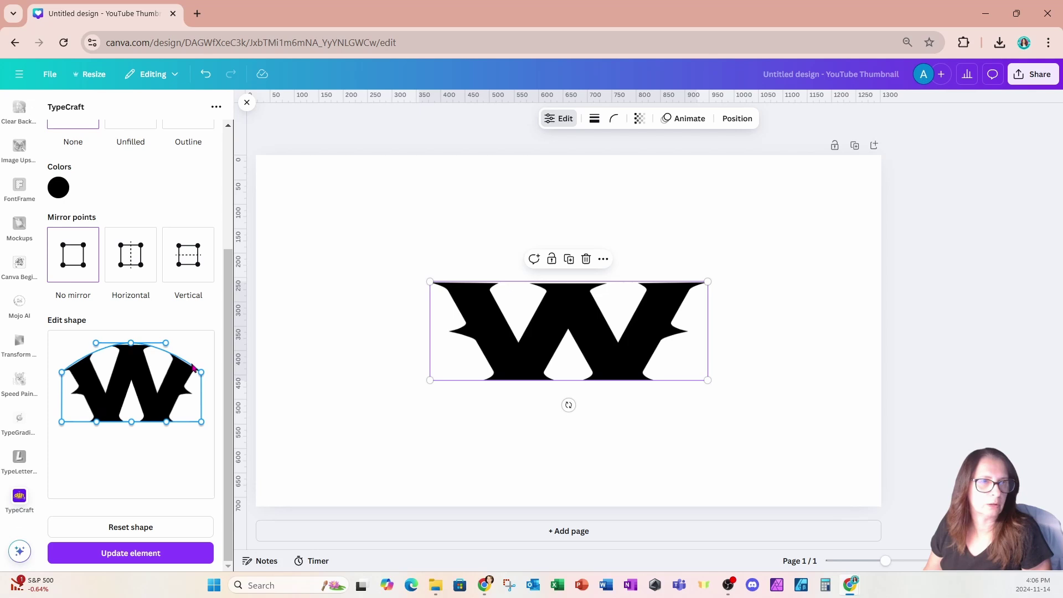
pyautogui.moveTo(202, 376); pyautogui.dragTo(200, 345)
pyautogui.moveTo(61, 372); pyautogui.dragTo(61, 343)
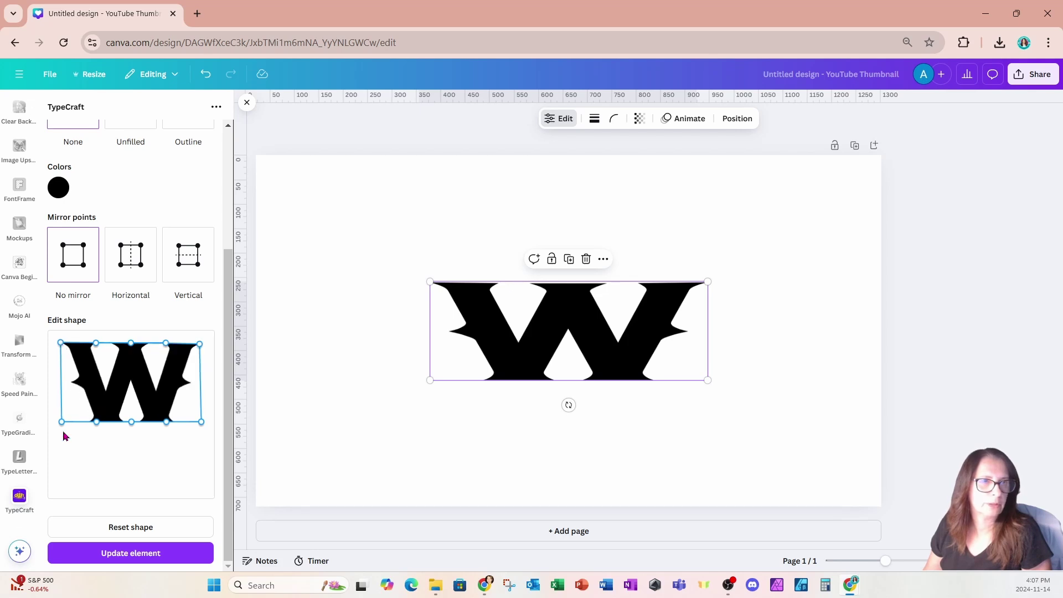
pyautogui.click(62, 558)
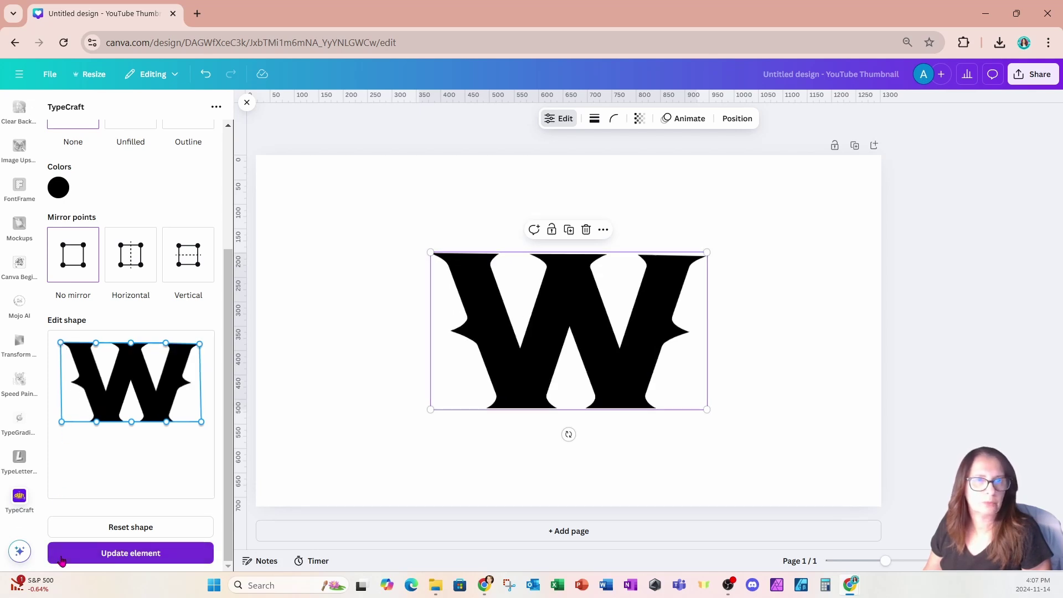
pyautogui.moveTo(706, 253); pyautogui.dragTo(806, 188)
pyautogui.moveTo(761, 234); pyautogui.dragTo(676, 302)
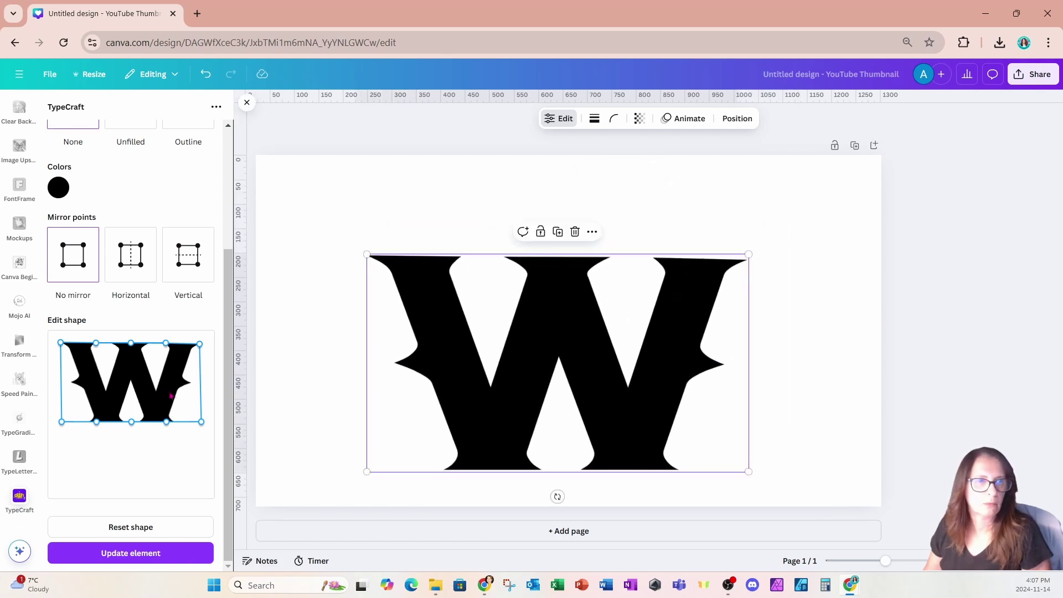
# - Square off the W's bottom corners, apply it, and shrink it into a squarer block near centre
pyautogui.scroll(2, 150, 430)
pyautogui.scroll(-2, 145, 487)
pyautogui.moveTo(132, 421); pyautogui.dragTo(130, 447)
pyautogui.moveTo(202, 426); pyautogui.dragTo(197, 446)
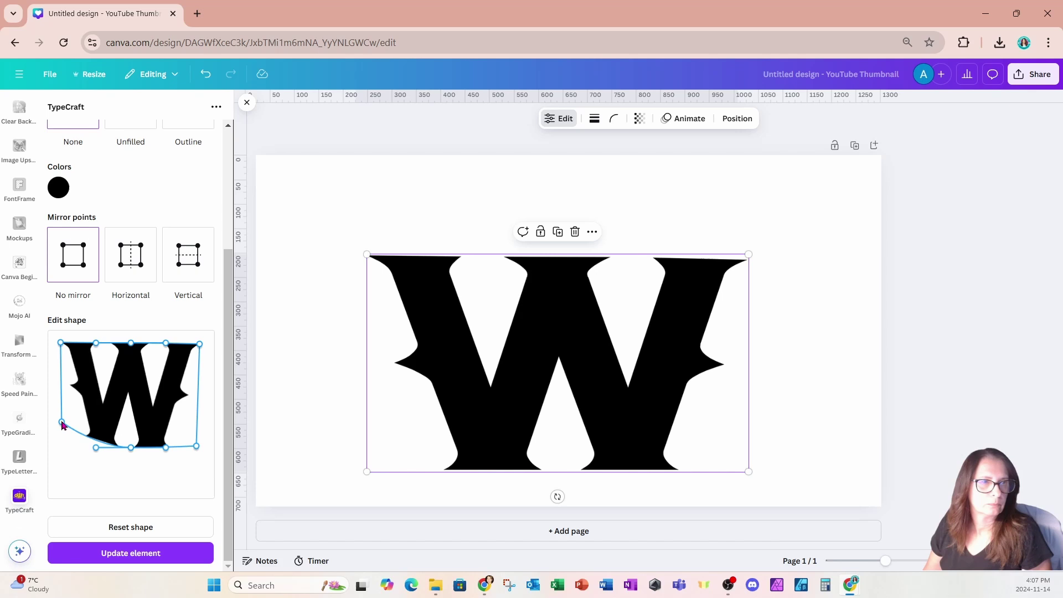
pyautogui.moveTo(63, 424); pyautogui.dragTo(66, 448)
pyautogui.click(79, 560)
pyautogui.moveTo(747, 221); pyautogui.dragTo(683, 268)
pyautogui.moveTo(581, 403); pyautogui.dragTo(616, 356)
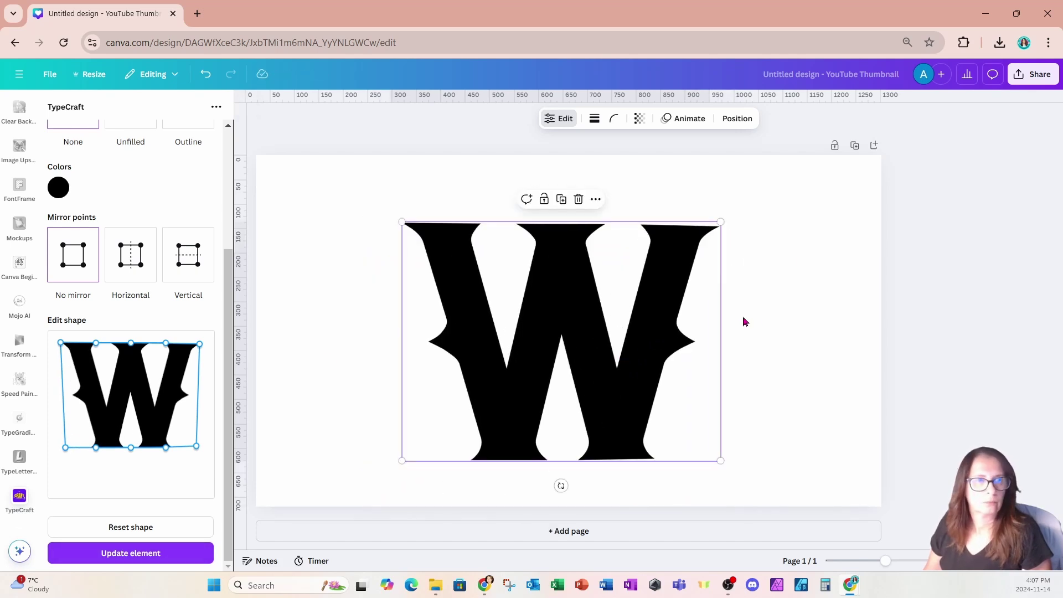
pyautogui.moveTo(721, 182); pyautogui.dragTo(681, 225)
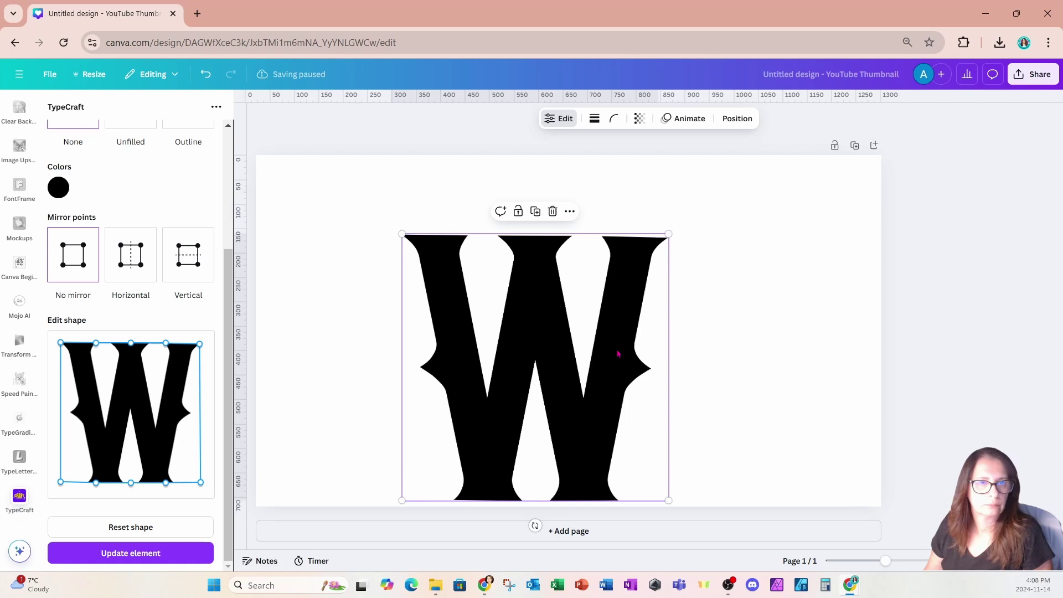
pyautogui.click(582, 393)
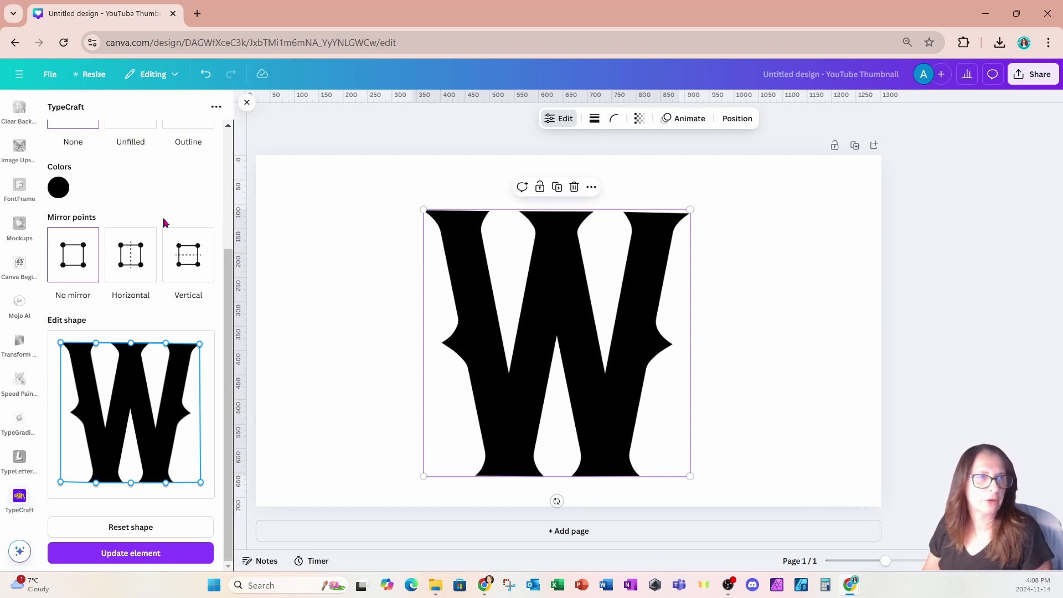
# - Recolour the W white and update the element on the page
pyautogui.click(58, 188)
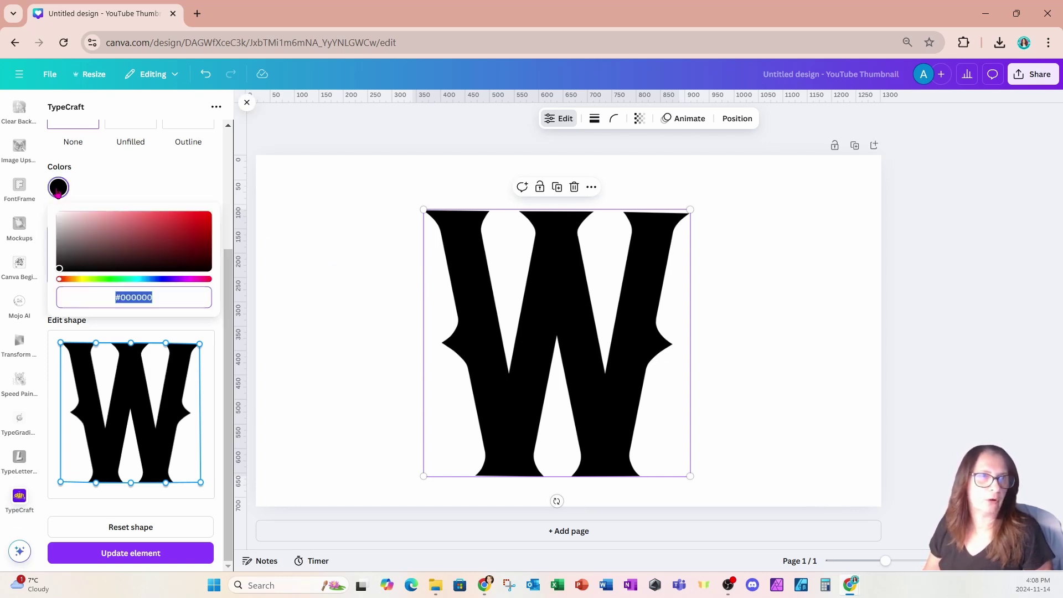
pyautogui.click(54, 258)
pyautogui.moveTo(55, 258); pyautogui.dragTo(43, 199)
pyautogui.click(101, 203)
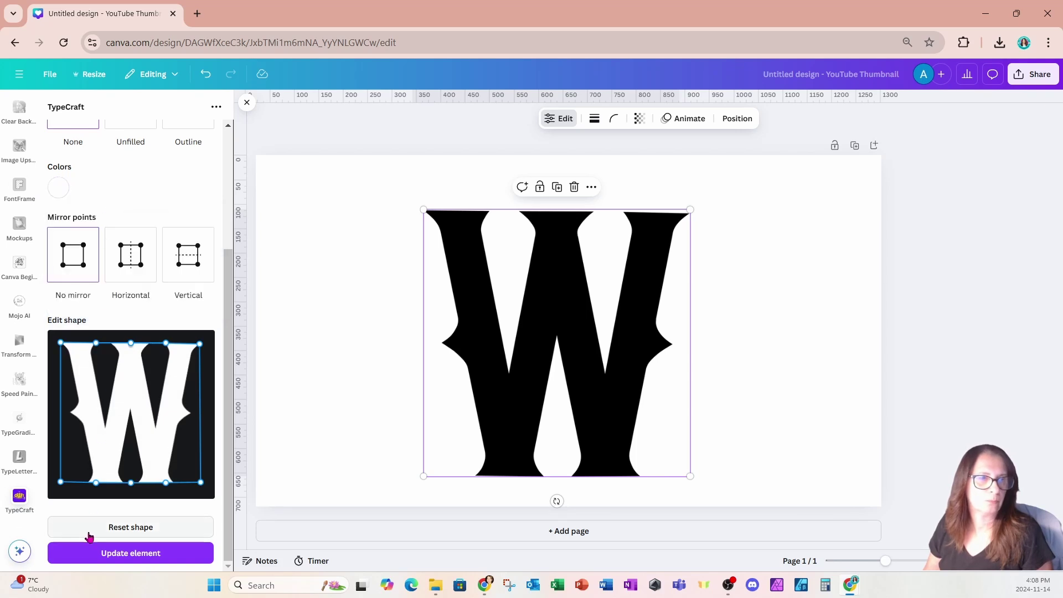
pyautogui.click(84, 553)
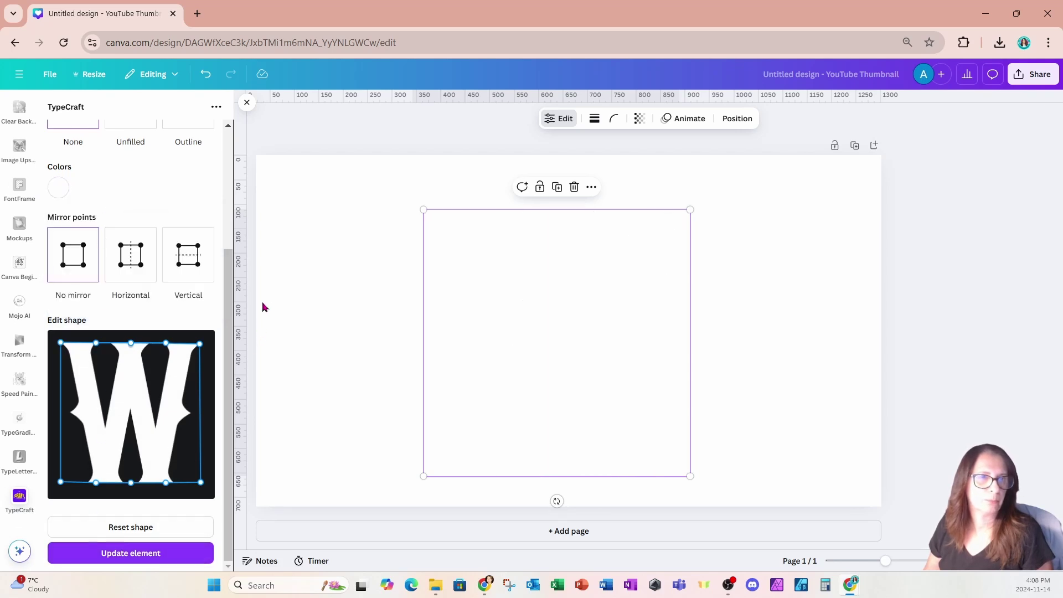
pyautogui.click(332, 210)
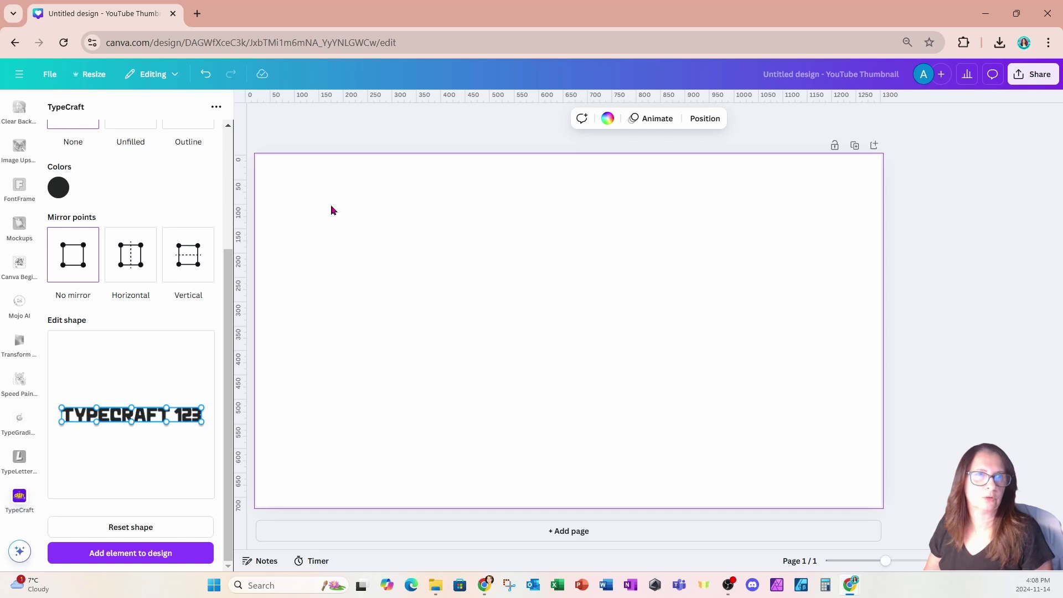
# - Add a square shape from Elements, fill it black, and enlarge it over the W
pyautogui.scroll(5, 22, 193)
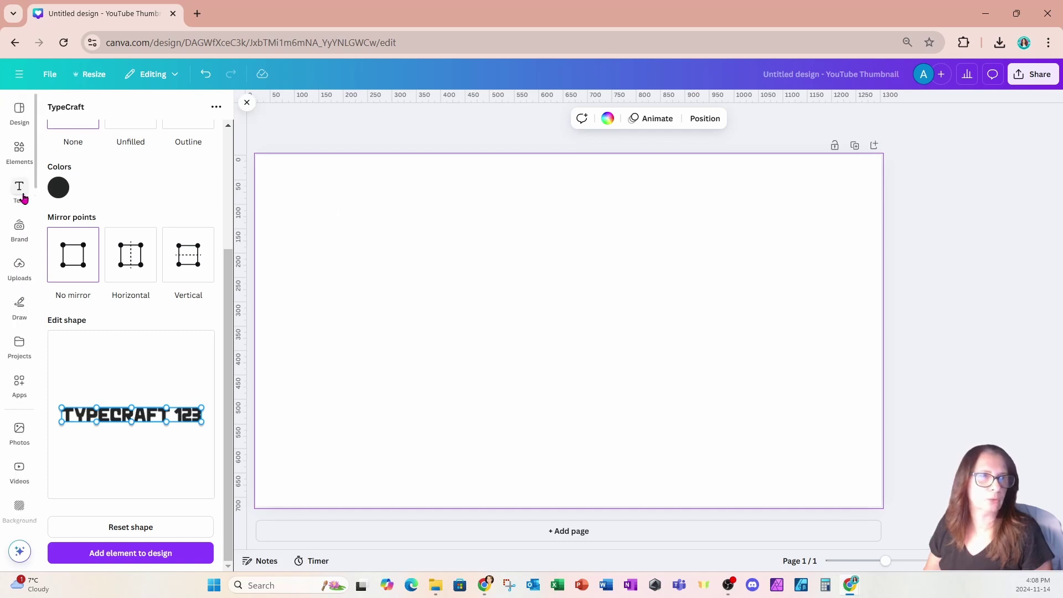
pyautogui.click(18, 152)
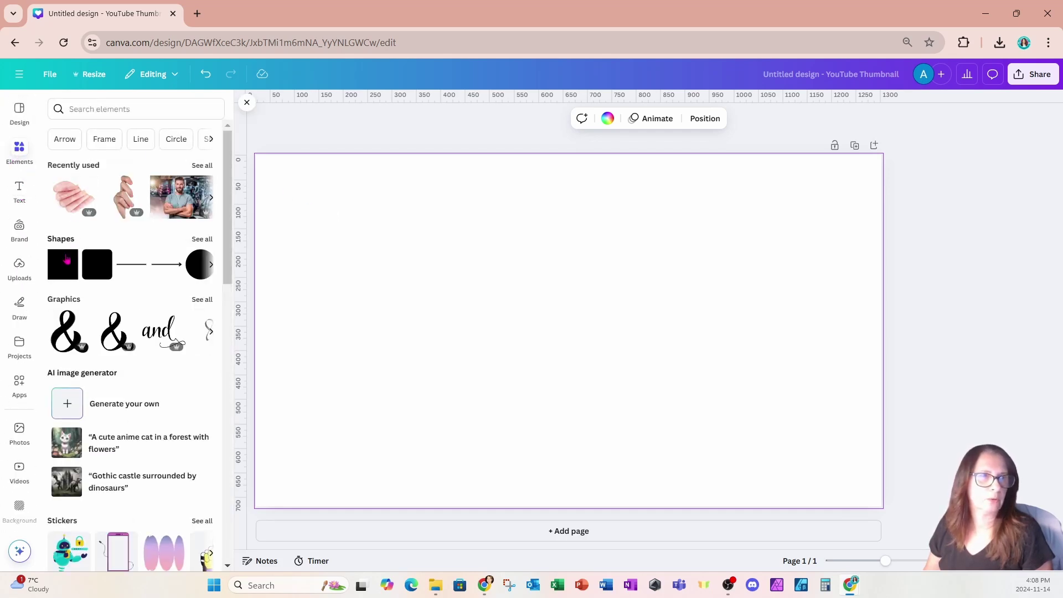
pyautogui.click(60, 272)
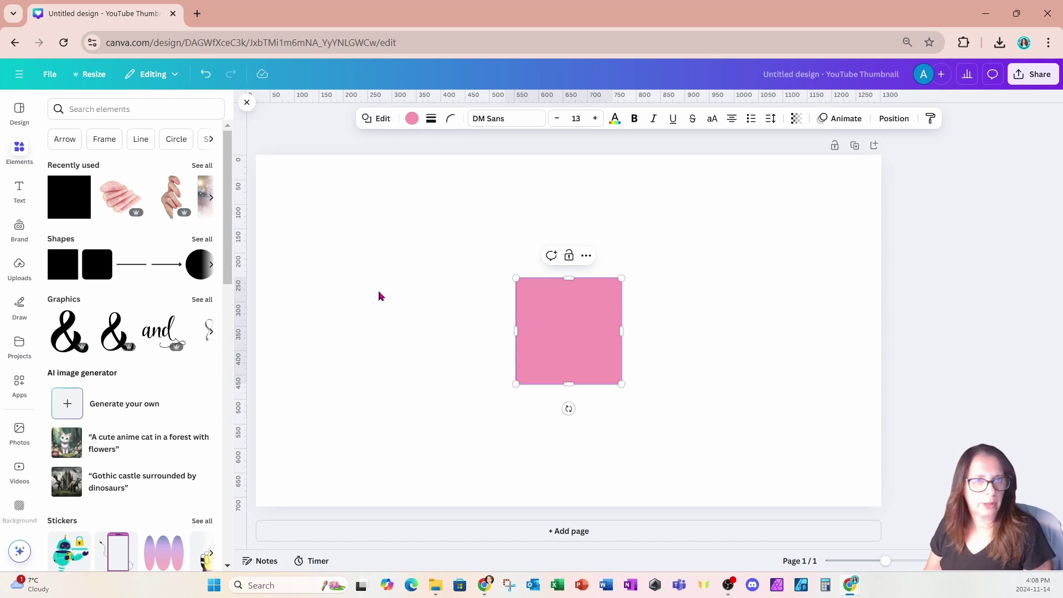
pyautogui.click(411, 119)
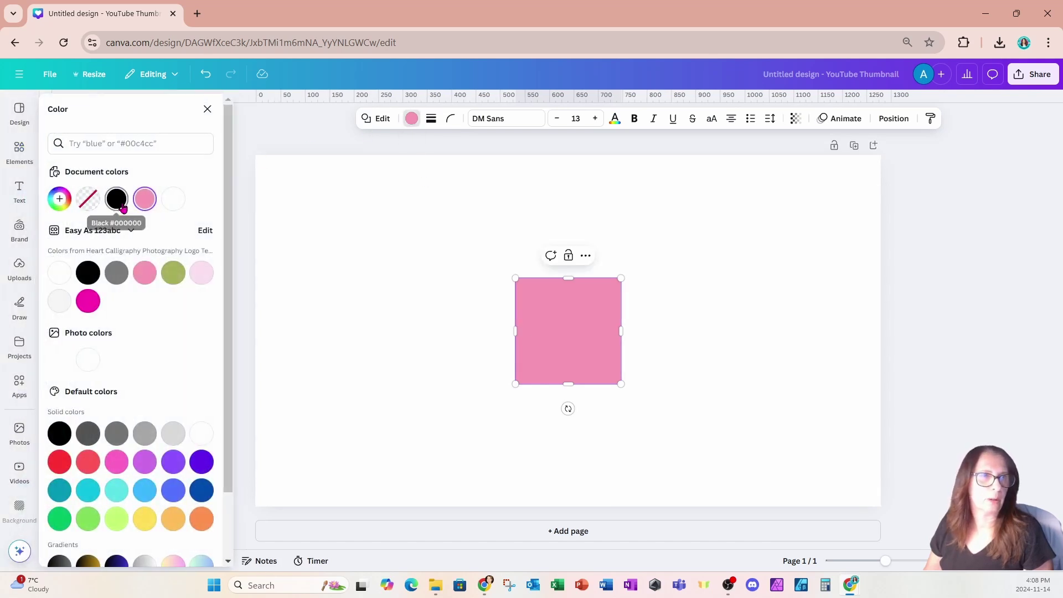
pyautogui.click(116, 198)
pyautogui.moveTo(622, 277); pyautogui.dragTo(736, 190)
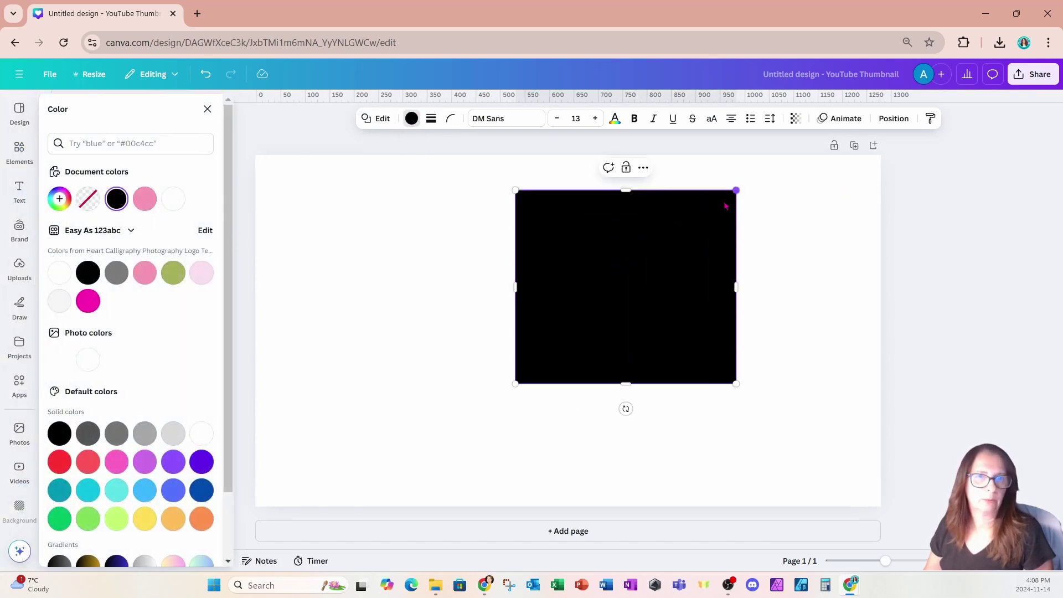
pyautogui.moveTo(515, 383); pyautogui.dragTo(422, 467)
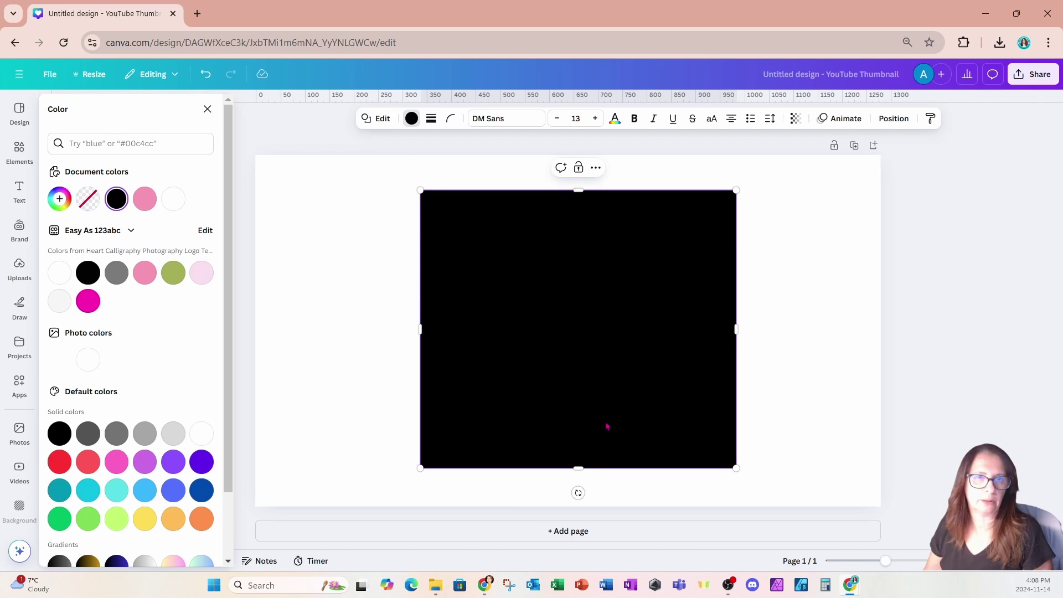
pyautogui.moveTo(607, 427); pyautogui.dragTo(613, 438)
# - Layer the black square behind the W, stretch it taller, and move both up together
pyautogui.click(889, 122)
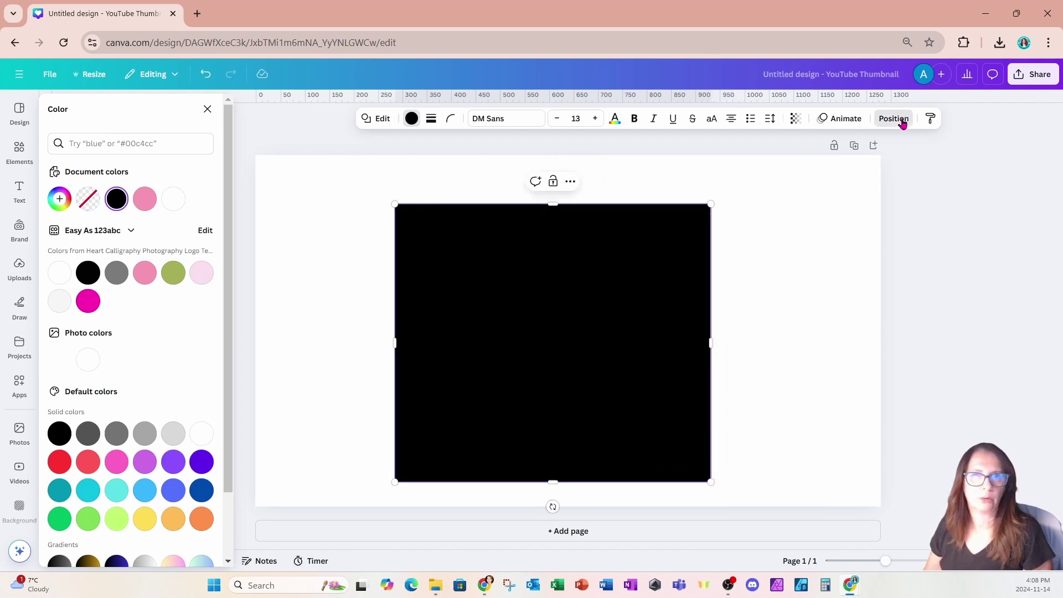
pyautogui.click(196, 140)
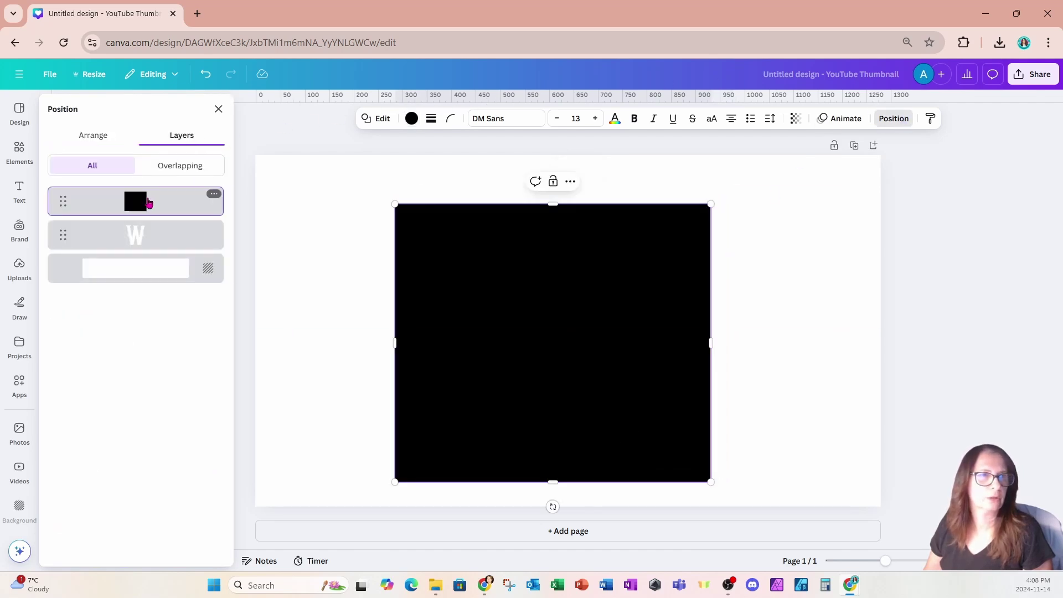
pyautogui.moveTo(149, 203); pyautogui.dragTo(146, 261)
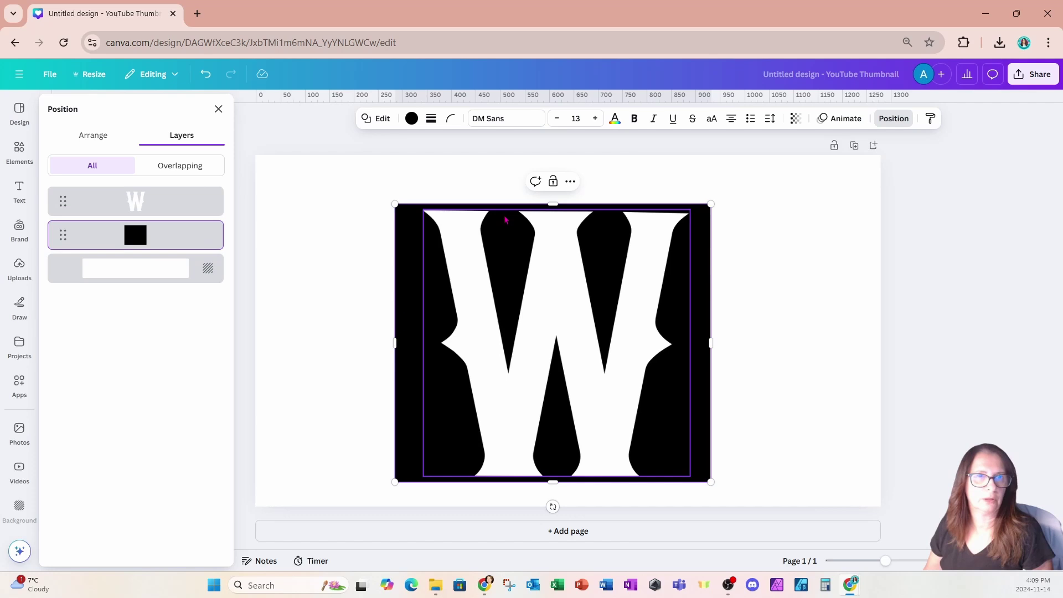
pyautogui.moveTo(548, 203); pyautogui.dragTo(547, 197)
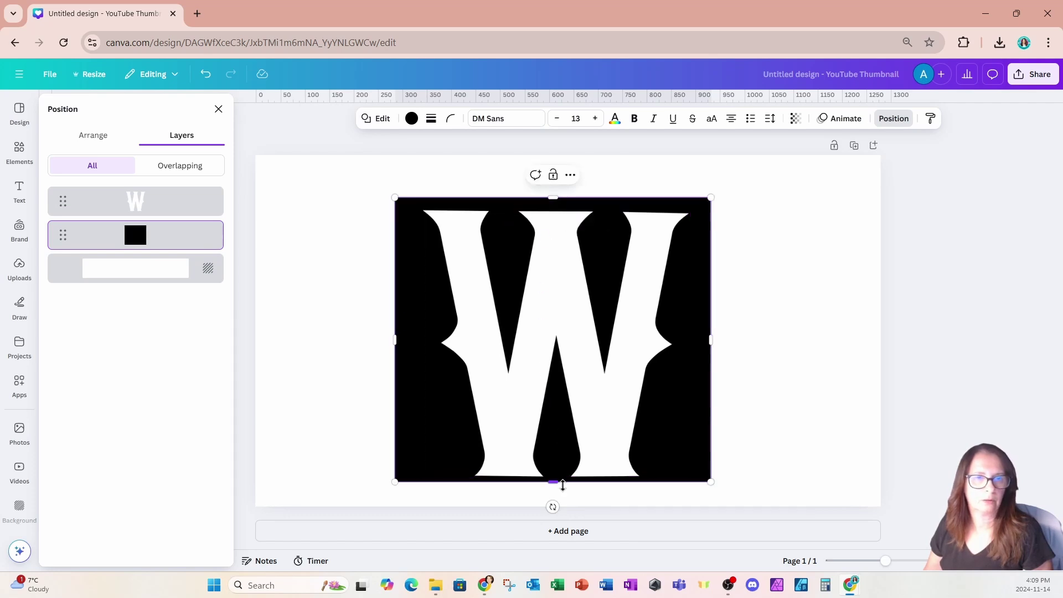
pyautogui.moveTo(558, 489)
pyautogui.mouseDown()
pyautogui.moveTo(557, 502)
pyautogui.moveTo(560, 494)
pyautogui.mouseUp()
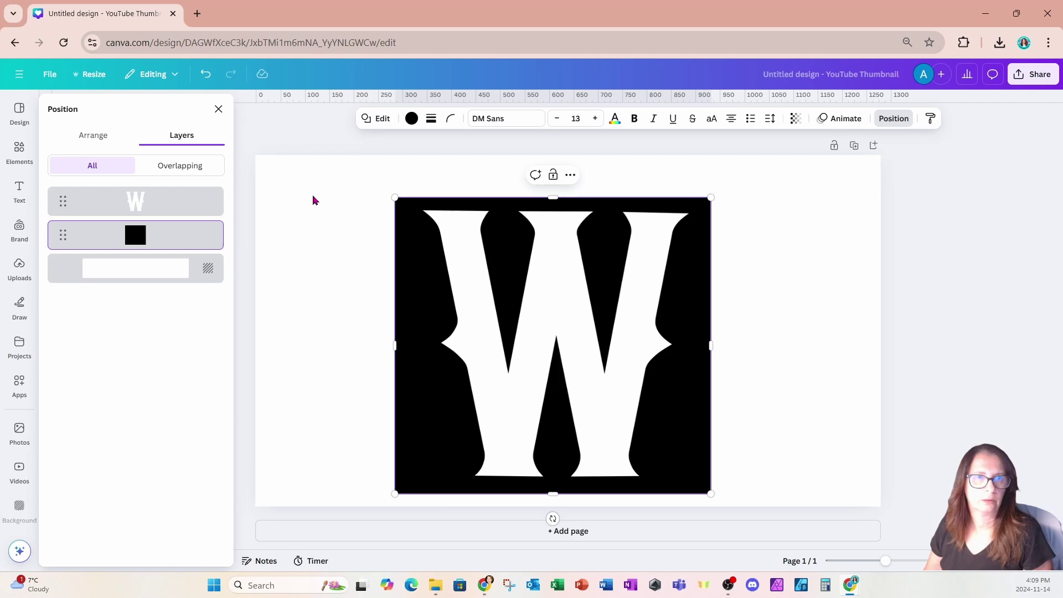
pyautogui.moveTo(313, 200); pyautogui.dragTo(720, 486)
pyautogui.moveTo(665, 455); pyautogui.dragTo(669, 440)
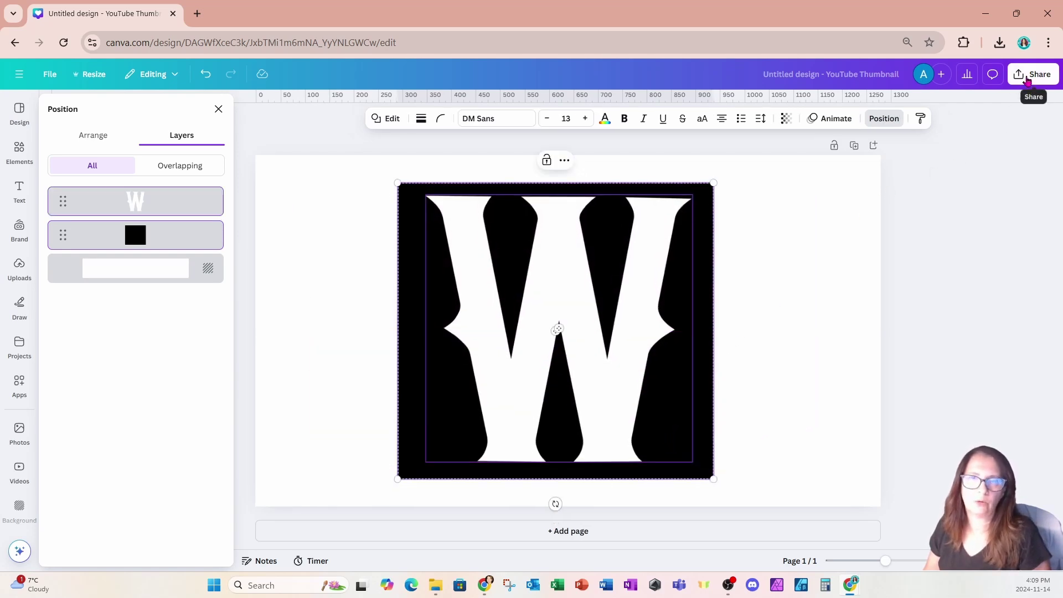
# - Download the white-W-on-black design as a 1280×720 PNG, then add a blank page 2
pyautogui.click(1027, 80)
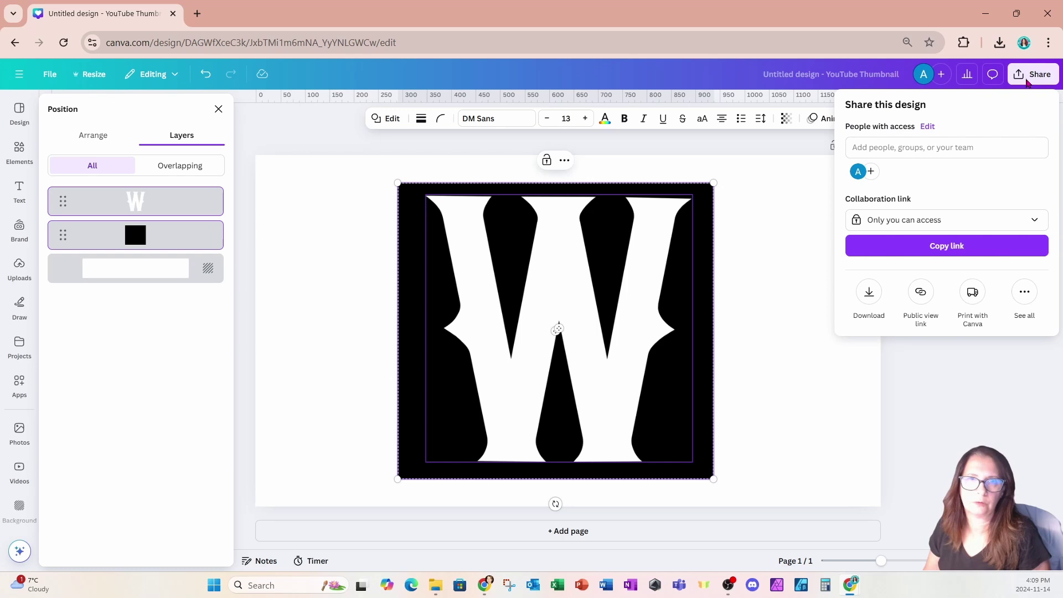
pyautogui.click(866, 294)
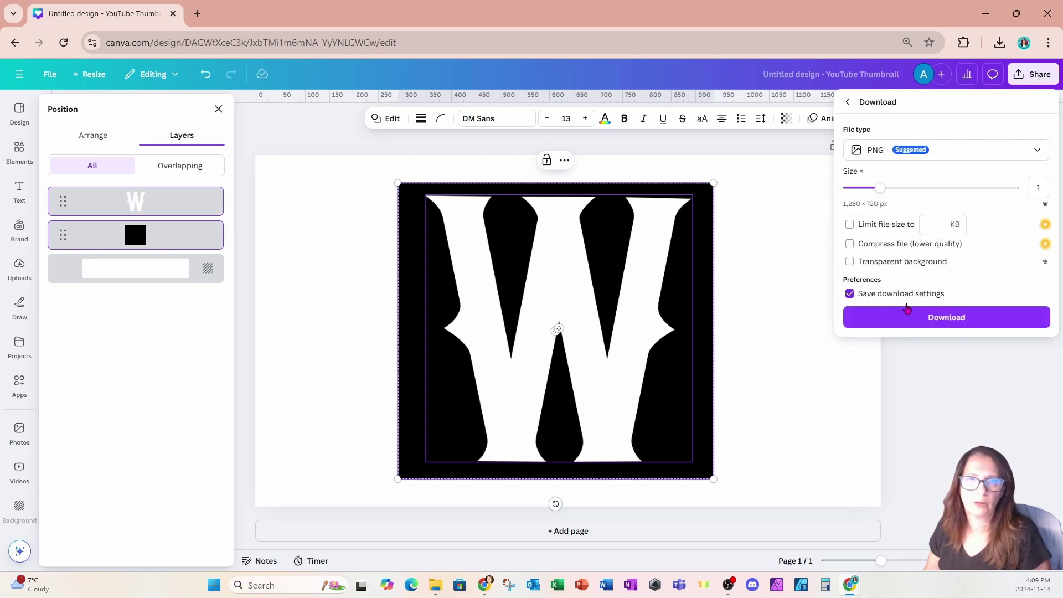
pyautogui.click(927, 321)
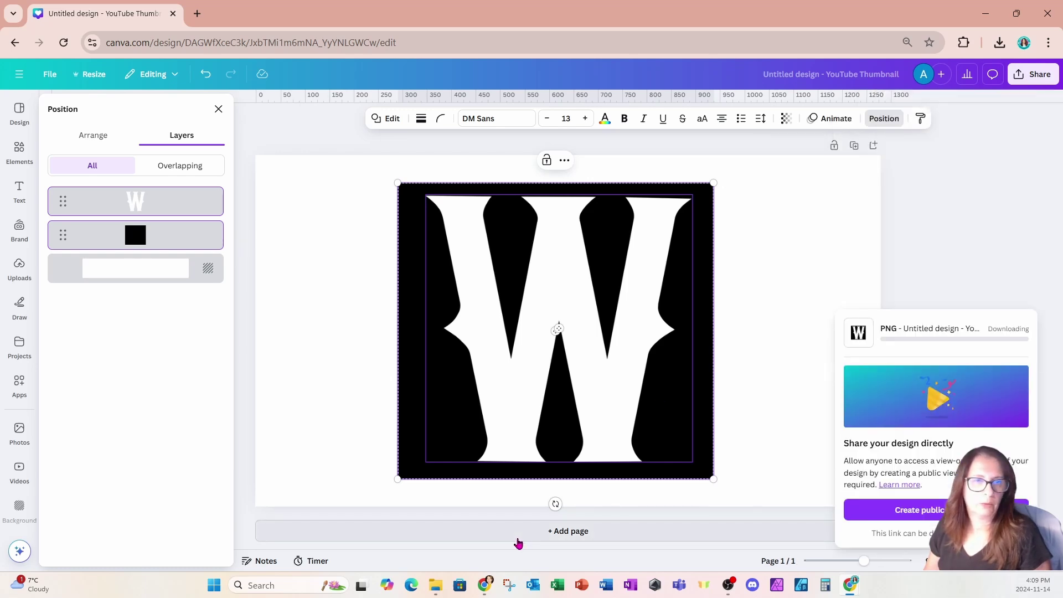
pyautogui.click(517, 538)
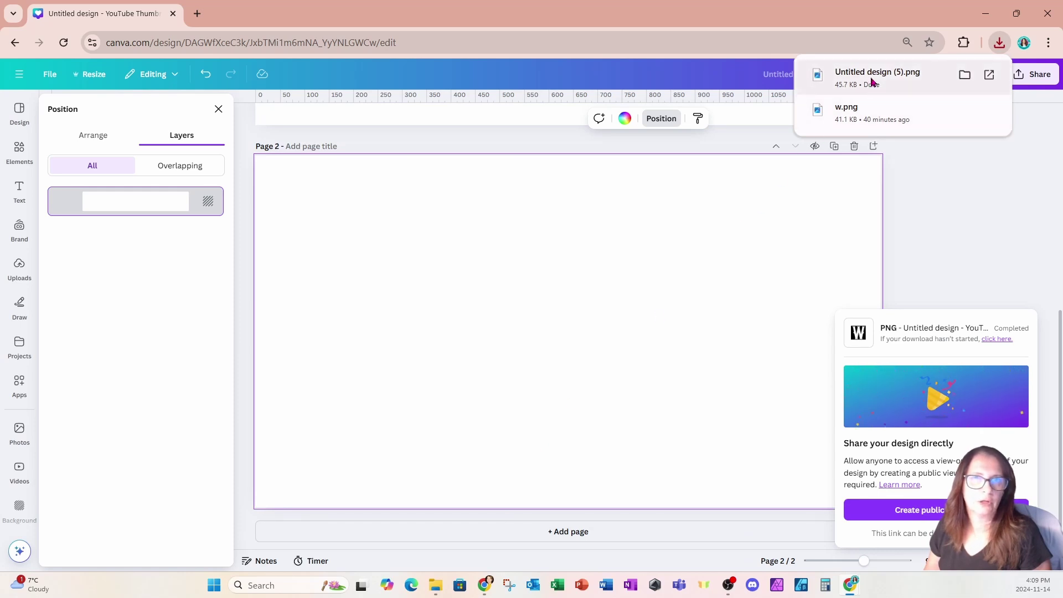
# - Place the downloaded W PNG on page 2, run Background Remover, and move it left
pyautogui.moveTo(868, 83); pyautogui.dragTo(577, 314)
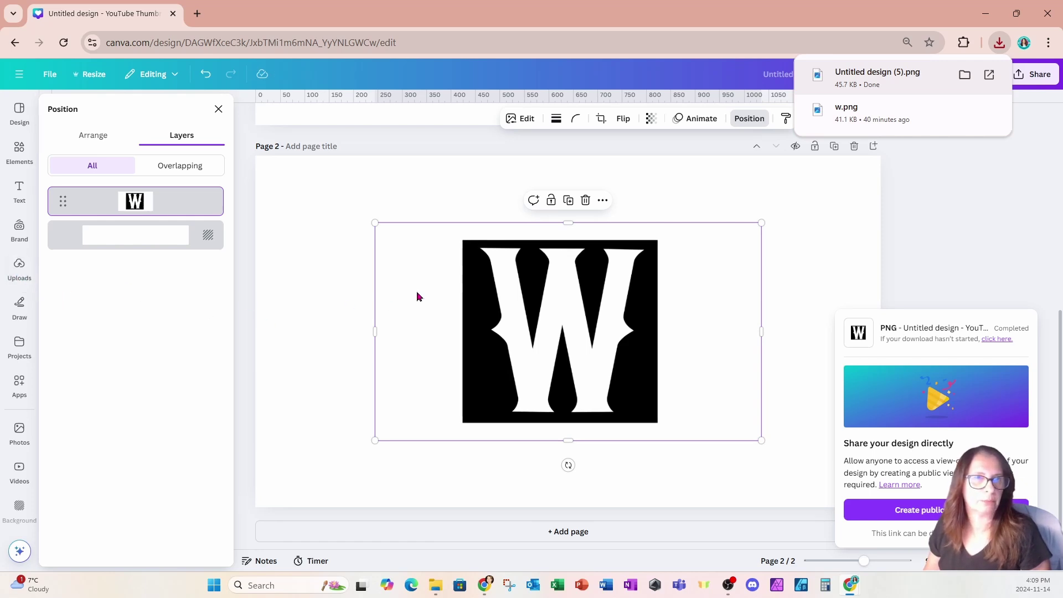
pyautogui.click(526, 122)
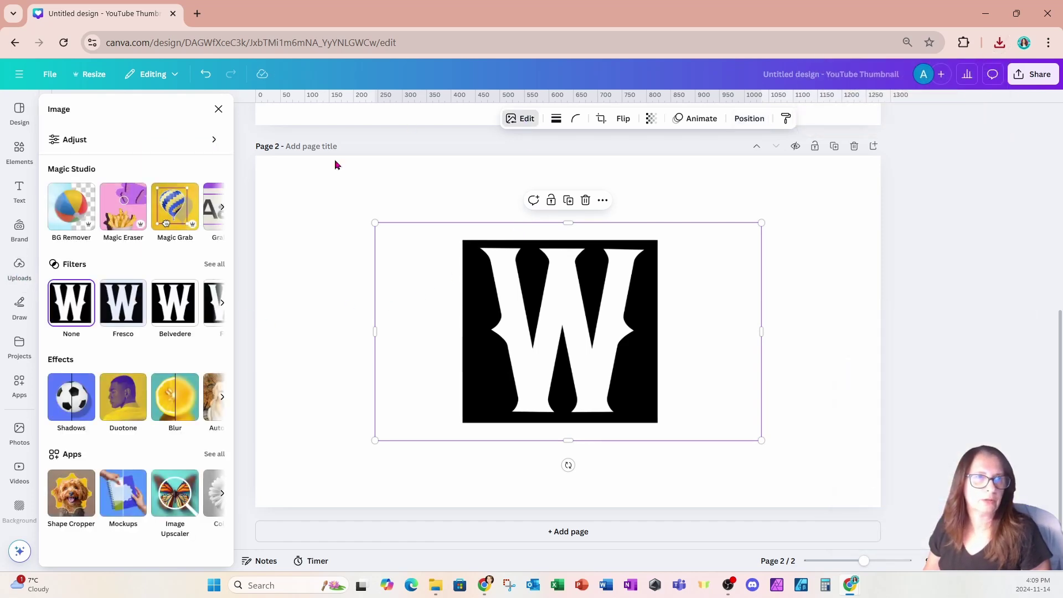
pyautogui.click(72, 210)
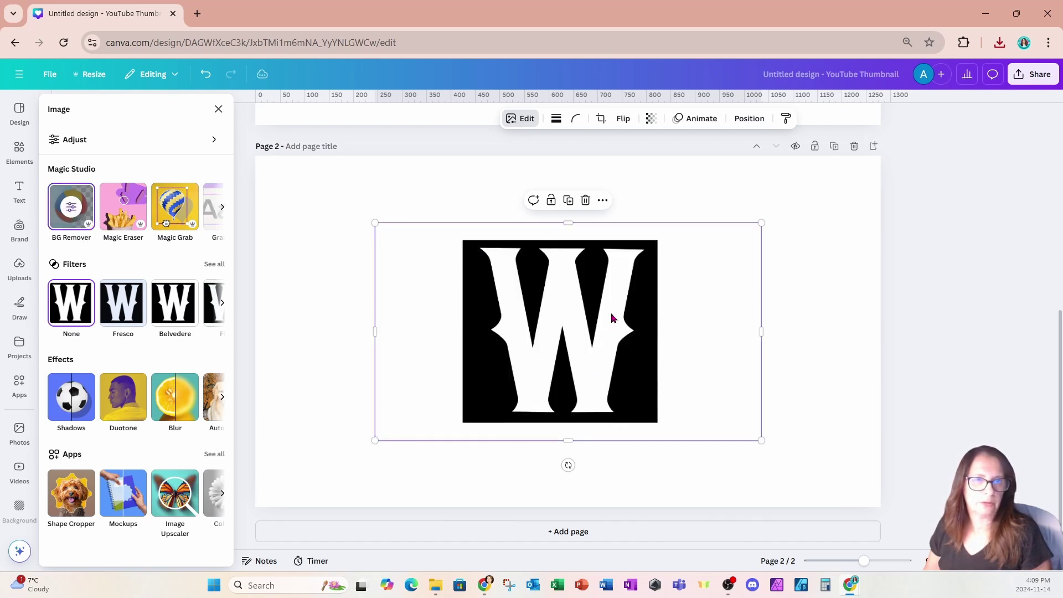
pyautogui.click(74, 217)
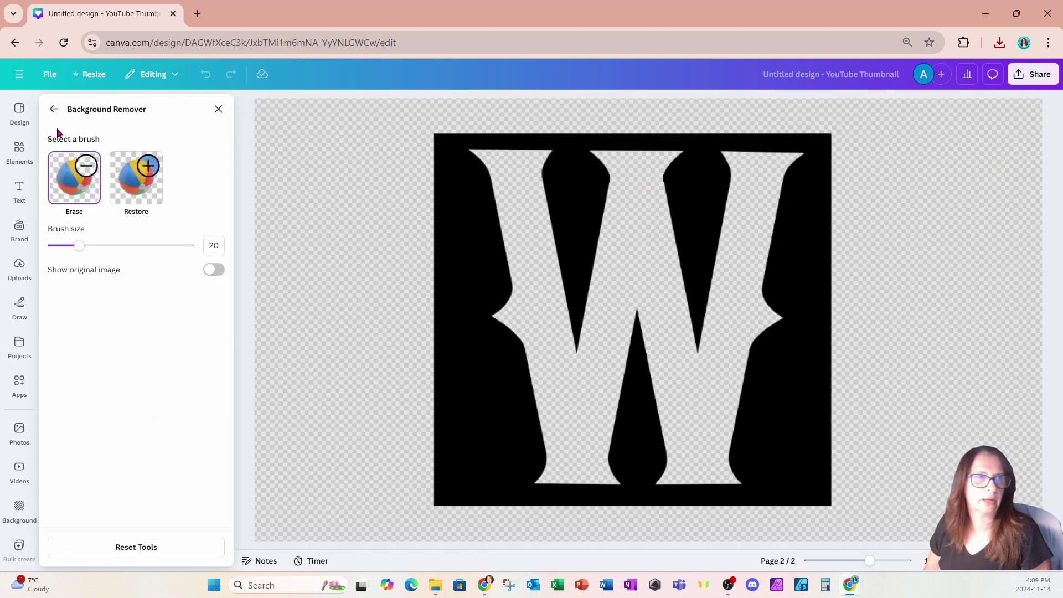
pyautogui.click(54, 110)
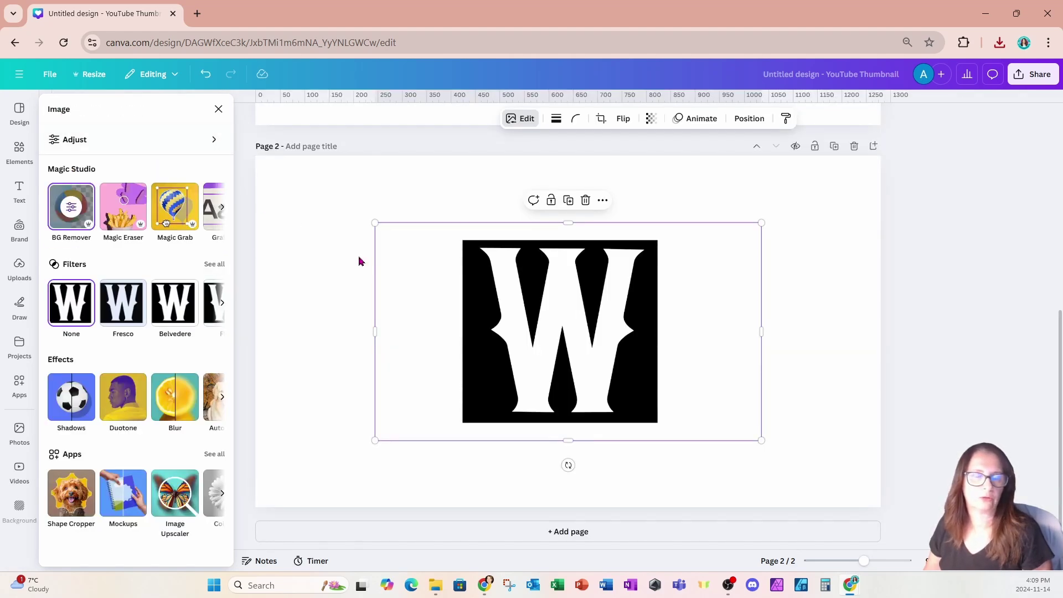
pyautogui.moveTo(621, 403); pyautogui.dragTo(442, 398)
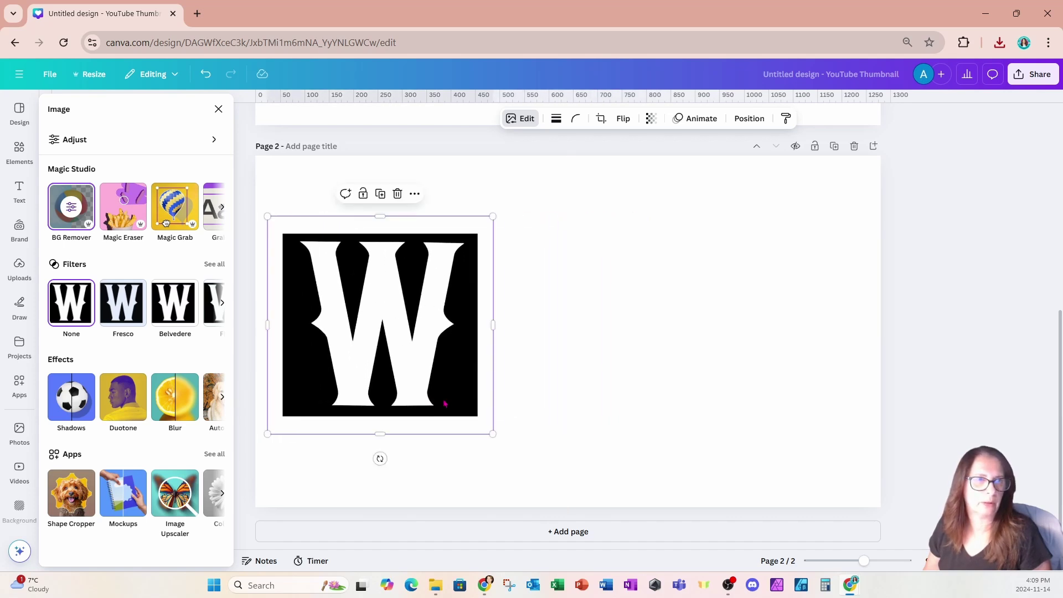
# - Add the woman-with-white-curtains photo from Recently used and drag it right of the W
pyautogui.click(20, 152)
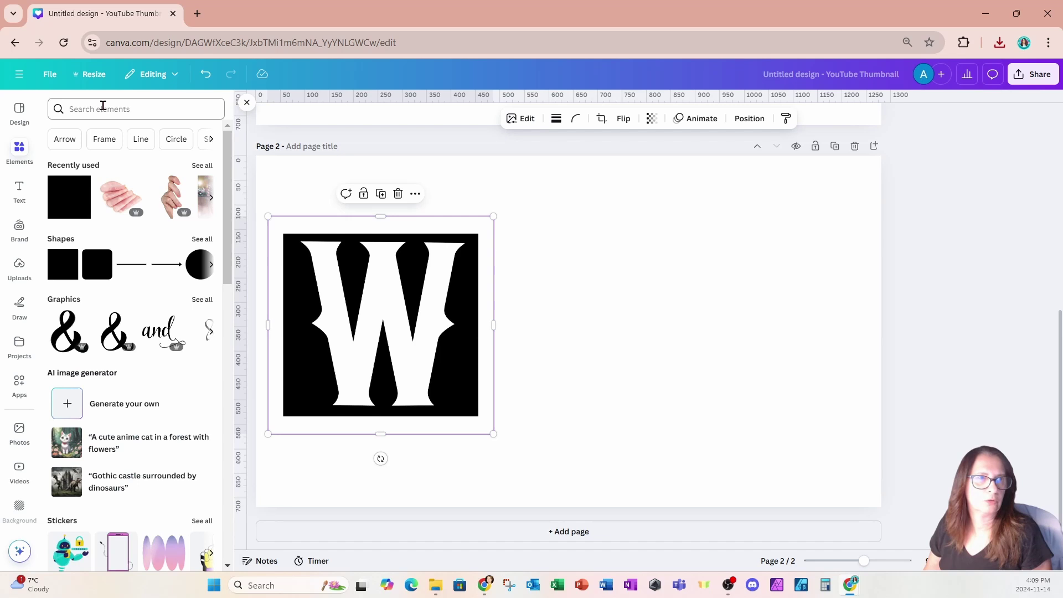
pyautogui.click(202, 165)
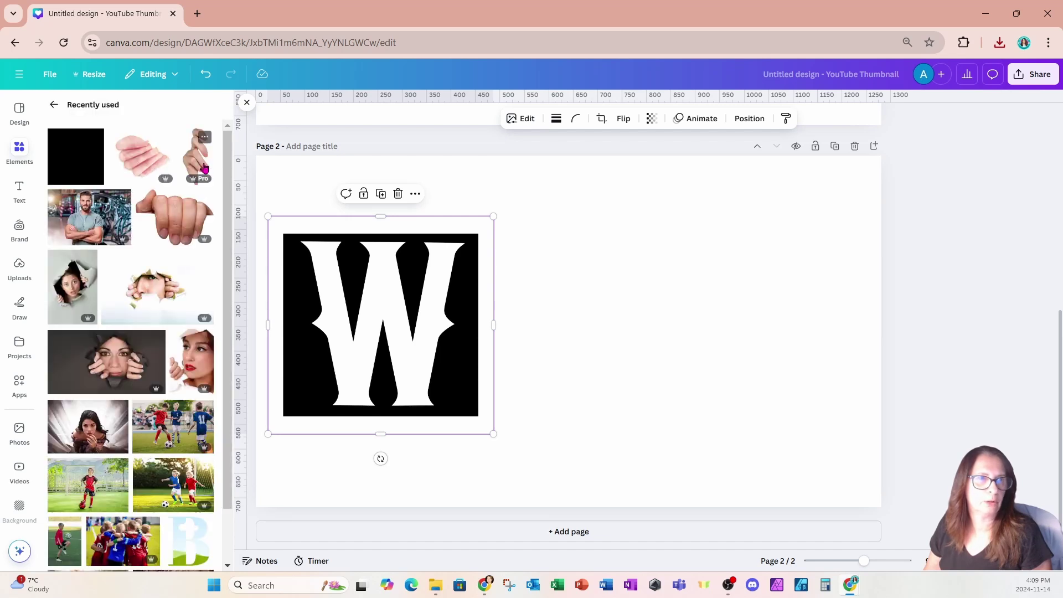
pyautogui.click(84, 441)
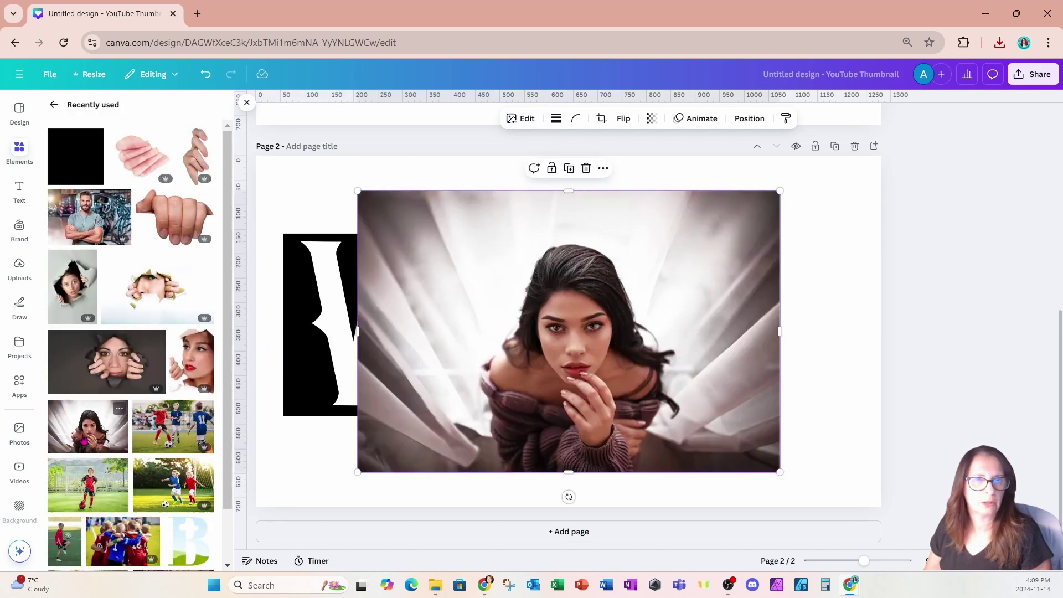
pyautogui.moveTo(496, 371); pyautogui.dragTo(641, 381)
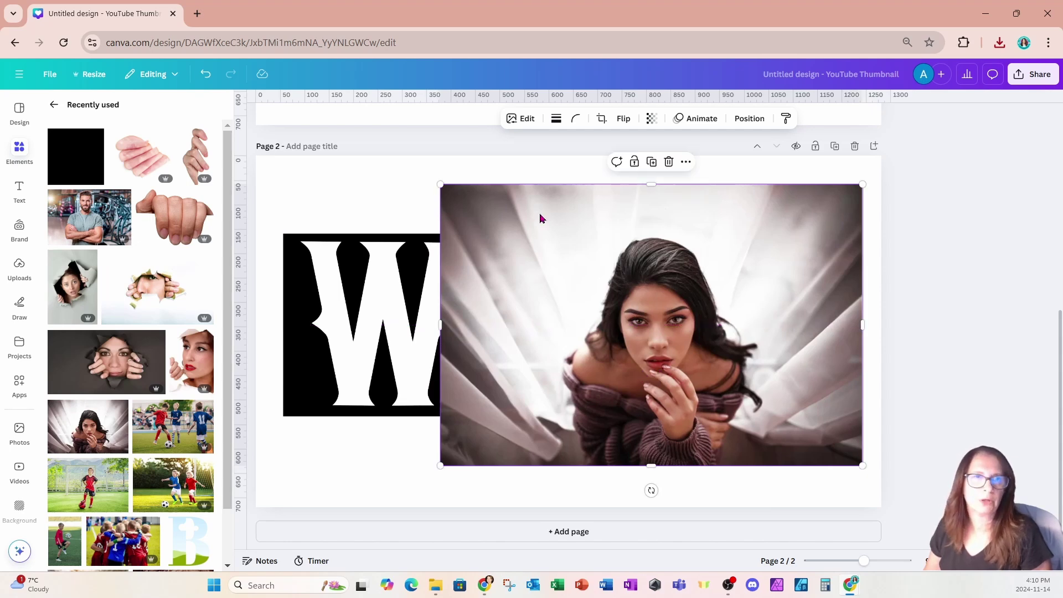
# - Use Magic Eraser with an enlarged brush to erase the hand over the woman's mouth
pyautogui.click(517, 120)
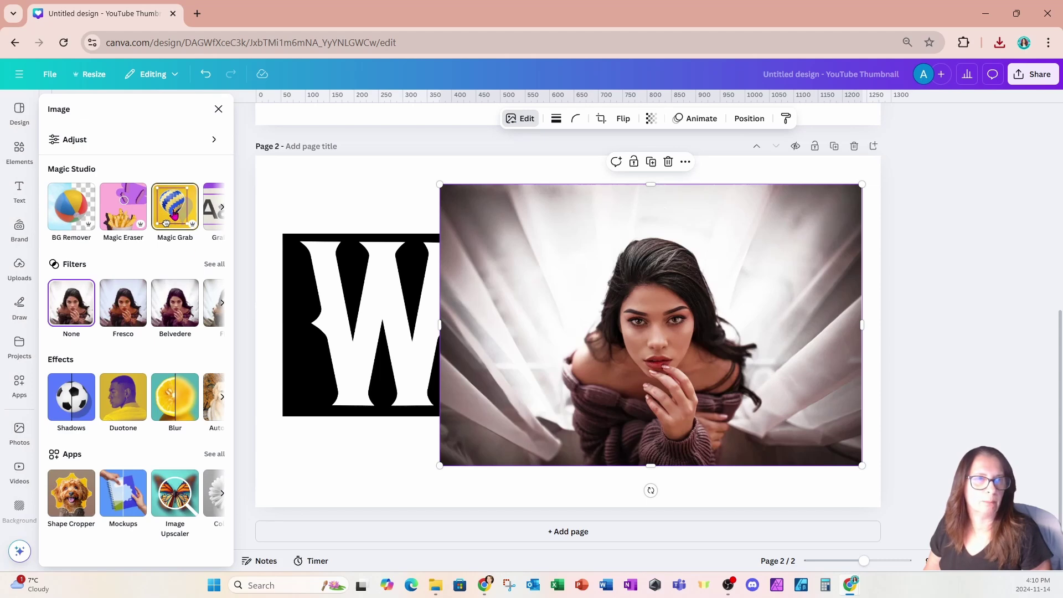
pyautogui.click(124, 213)
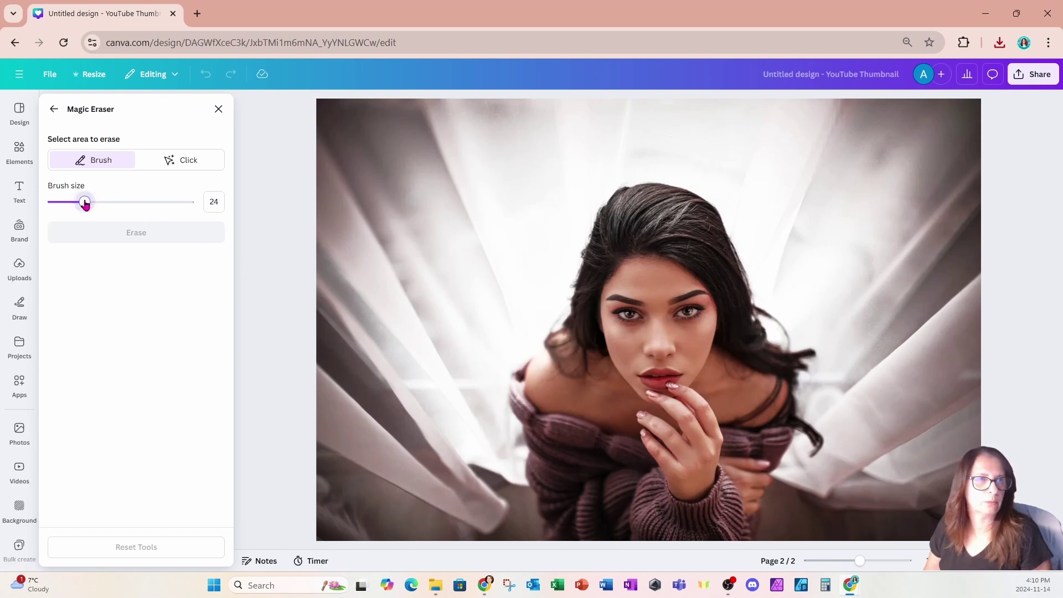
pyautogui.moveTo(85, 202); pyautogui.dragTo(94, 203)
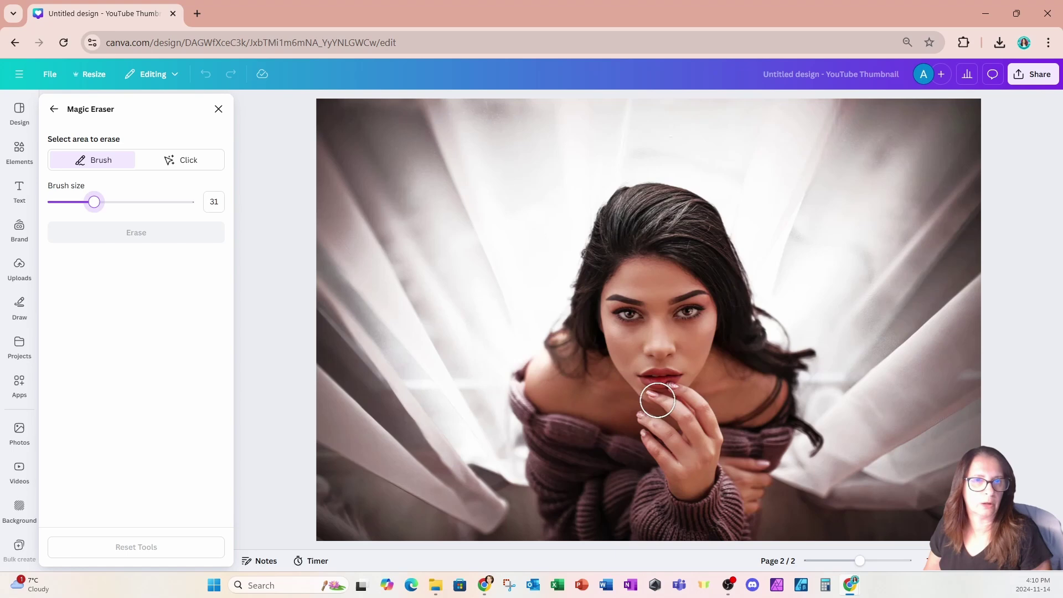
pyautogui.moveTo(655, 402)
pyautogui.mouseDown()
pyautogui.moveTo(696, 404)
pyautogui.moveTo(713, 452)
pyautogui.moveTo(699, 486)
pyautogui.moveTo(675, 495)
pyautogui.moveTo(662, 479)
pyautogui.moveTo(686, 463)
pyautogui.moveTo(686, 439)
pyautogui.moveTo(645, 416)
pyautogui.moveTo(673, 460)
pyautogui.moveTo(655, 479)
pyautogui.moveTo(657, 500)
pyautogui.moveTo(717, 481)
pyautogui.moveTo(725, 491)
pyautogui.moveTo(643, 487)
pyautogui.moveTo(644, 501)
pyautogui.moveTo(727, 505)
pyautogui.mouseUp()
pyautogui.click(200, 235)
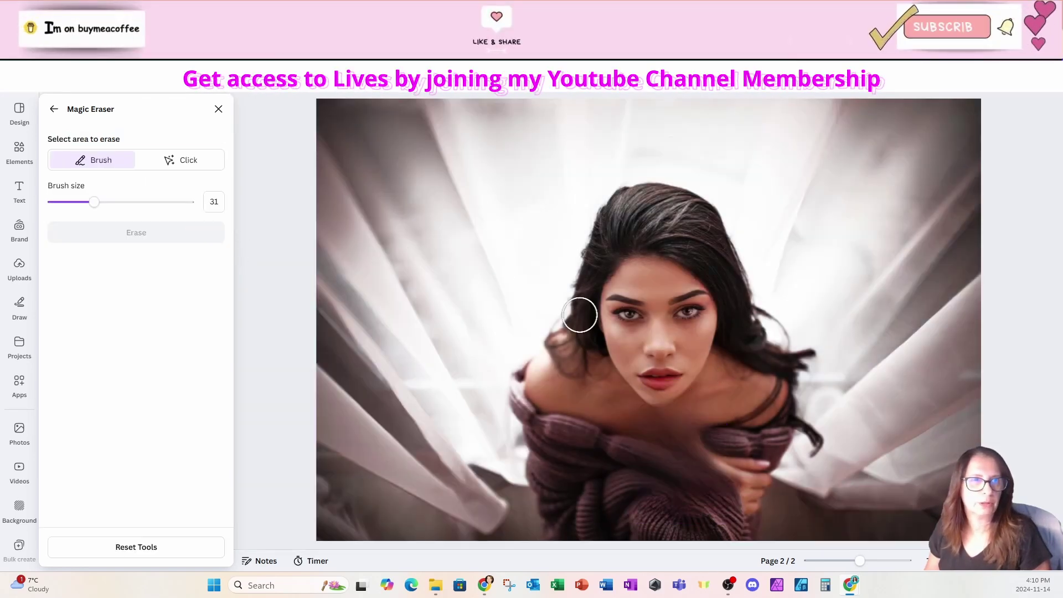
# - Trim the woman photo's left, top and right edges inward
pyautogui.click(219, 108)
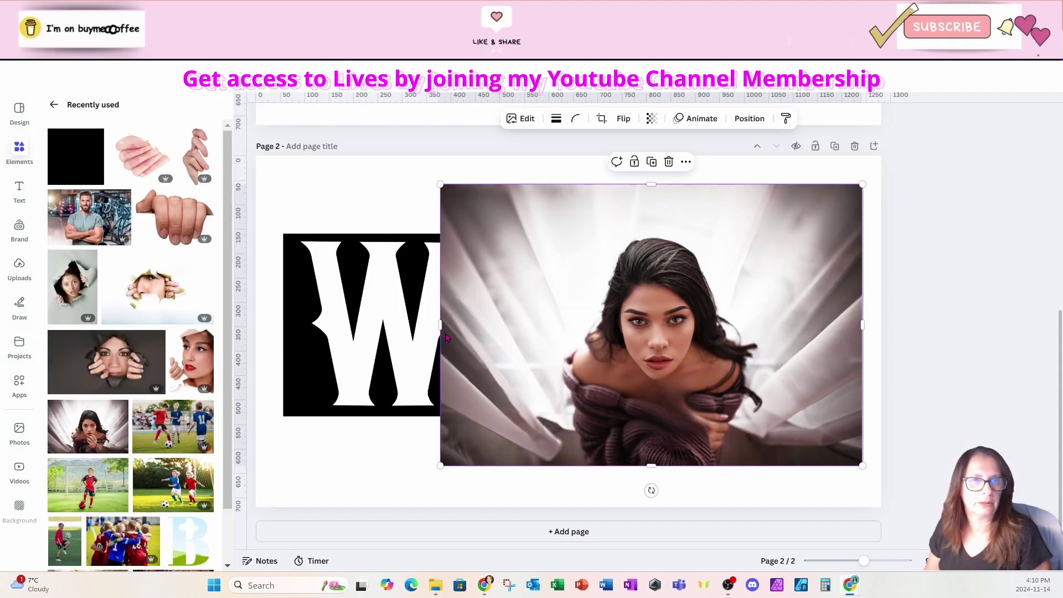
pyautogui.moveTo(441, 327); pyautogui.dragTo(528, 328)
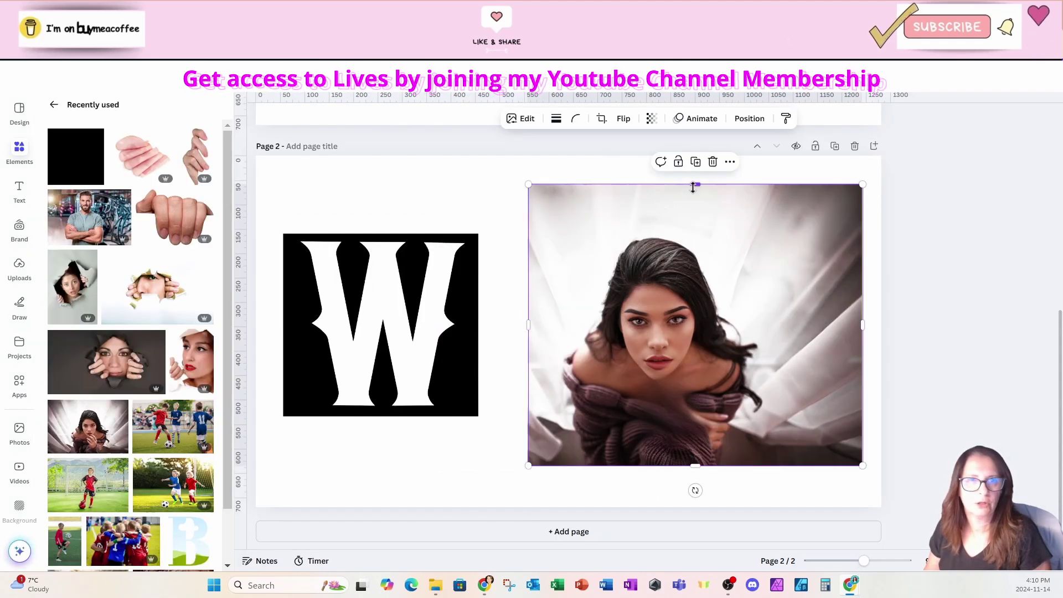
pyautogui.moveTo(692, 186); pyautogui.dragTo(695, 213)
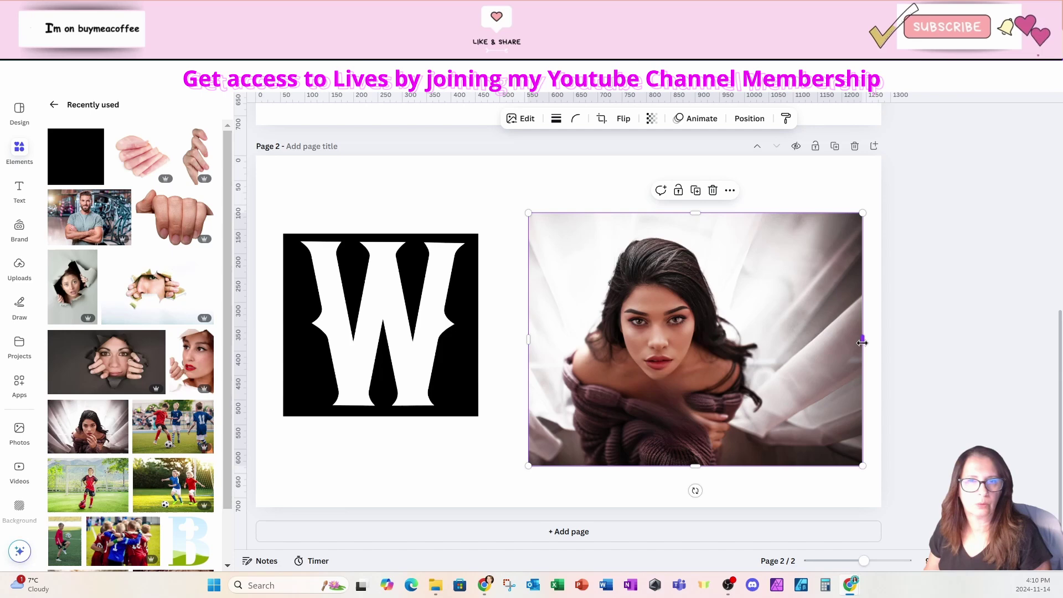
pyautogui.moveTo(862, 342); pyautogui.dragTo(809, 343)
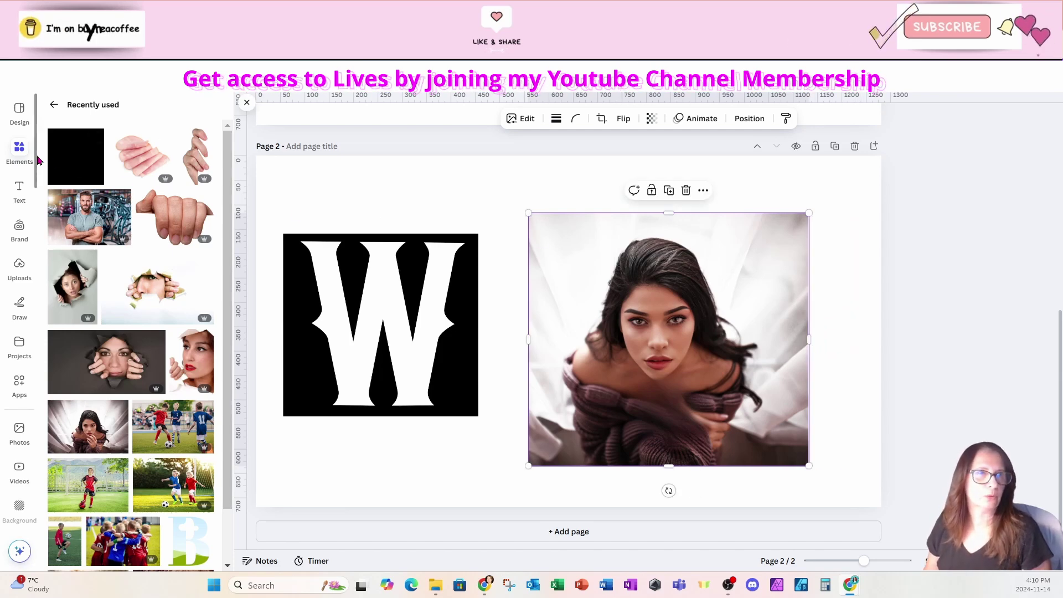
# - Add the cut-out hand image from Recently used elements to the page
pyautogui.click(52, 105)
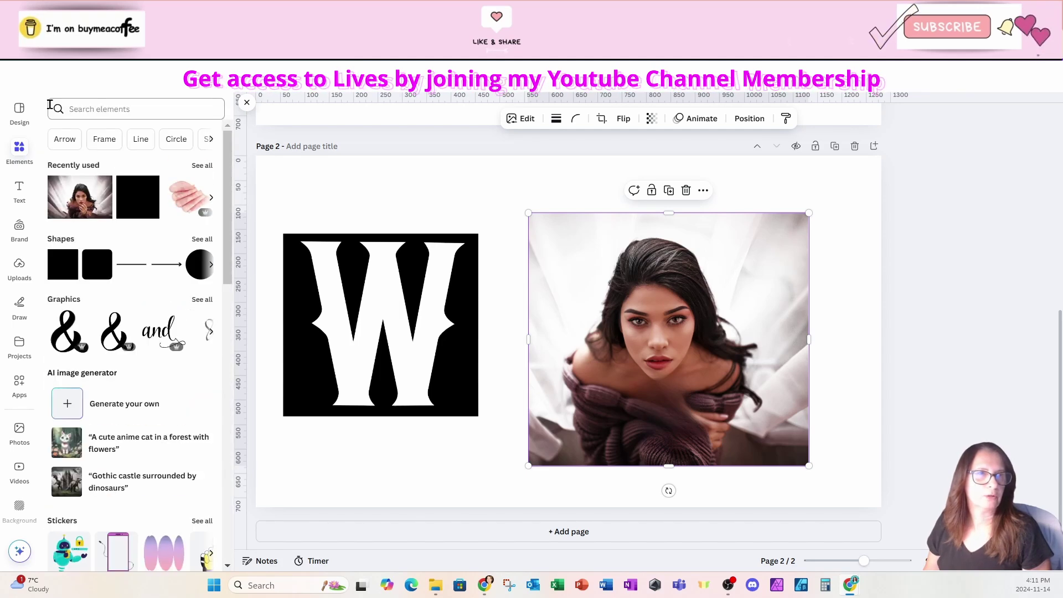
pyautogui.click(201, 166)
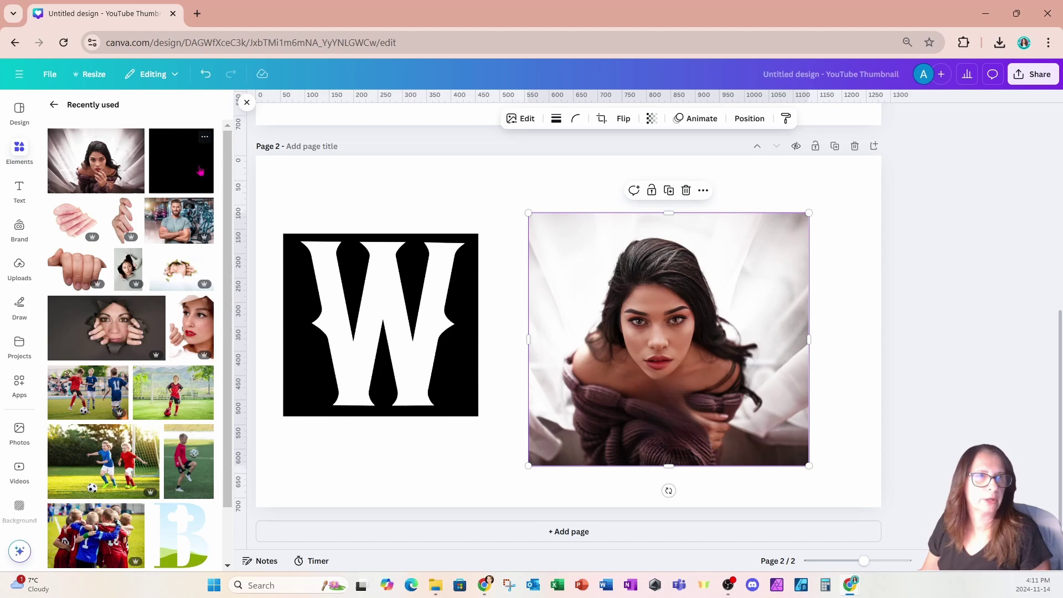
pyautogui.click(118, 229)
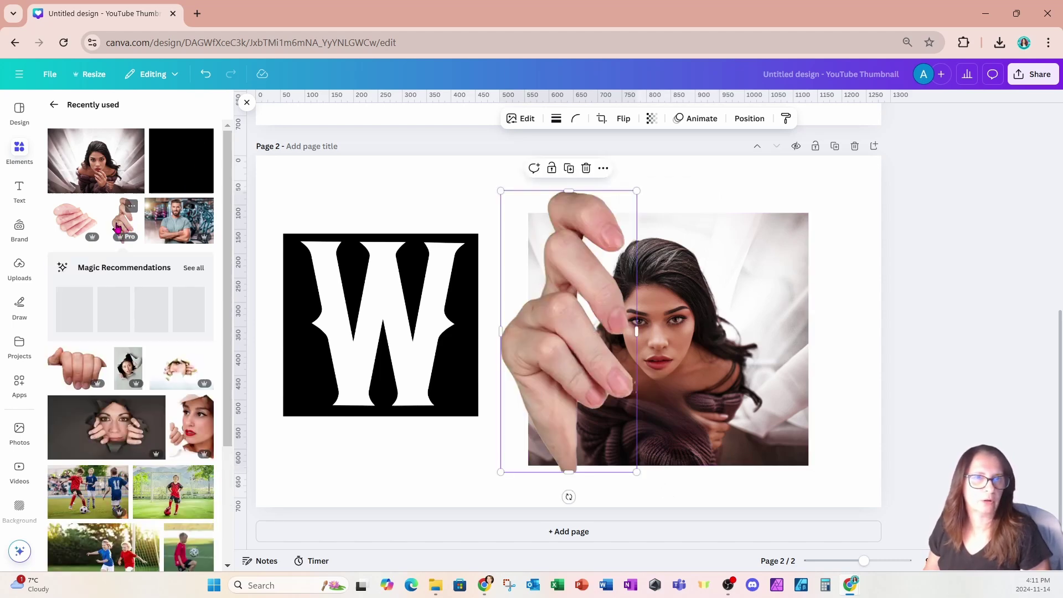
# - Search Elements for 'HAND HOLDING' photos, filtered to cut-outs only
pyautogui.click(20, 148)
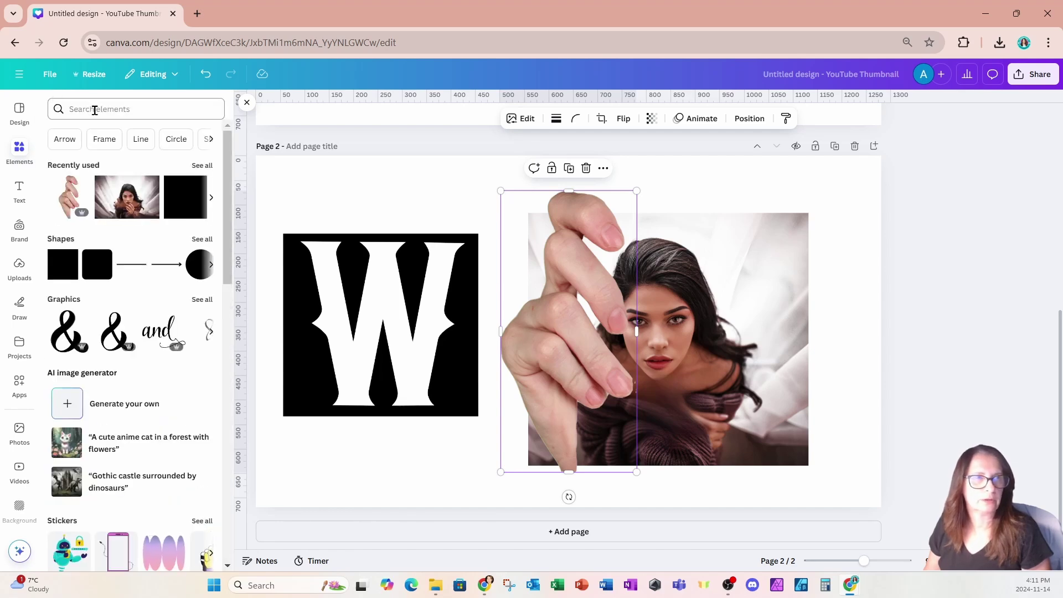
pyautogui.click(81, 109)
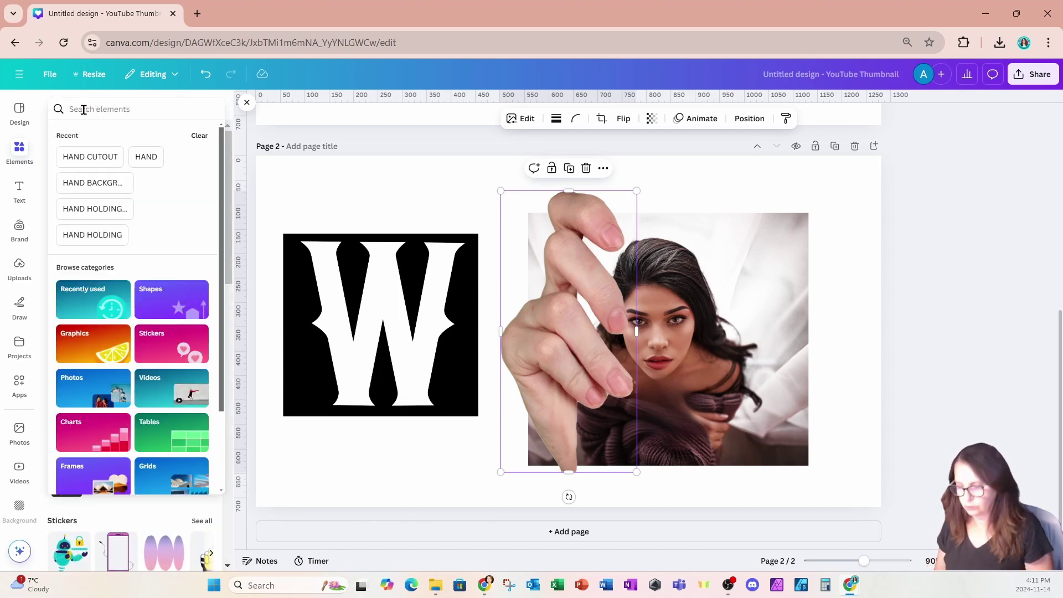
pyautogui.write('HA')
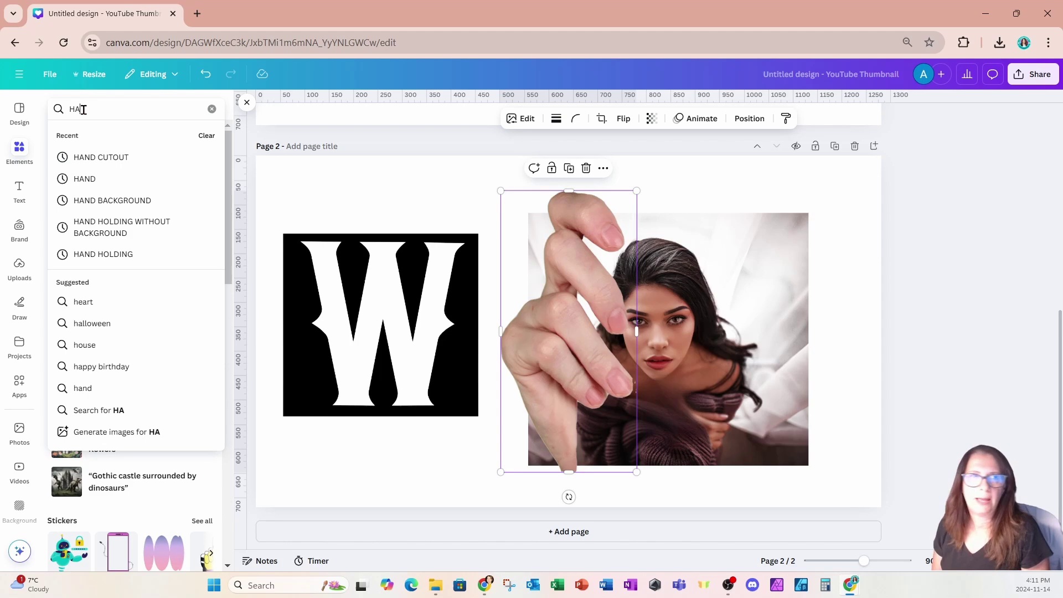
pyautogui.write('ND HL')
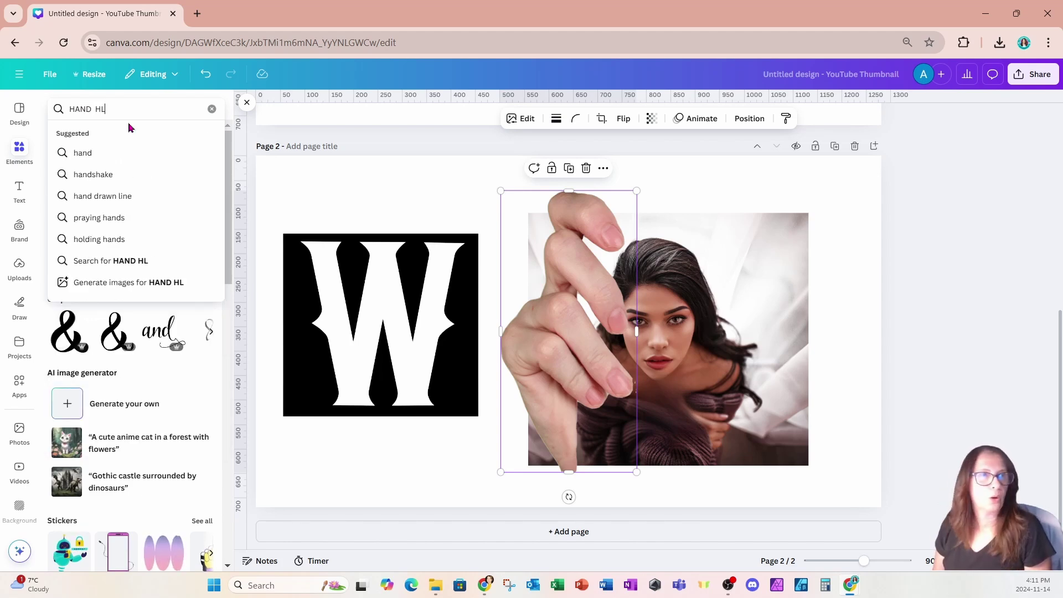
pyautogui.press('BackSpace')
pyautogui.write('OLDING')
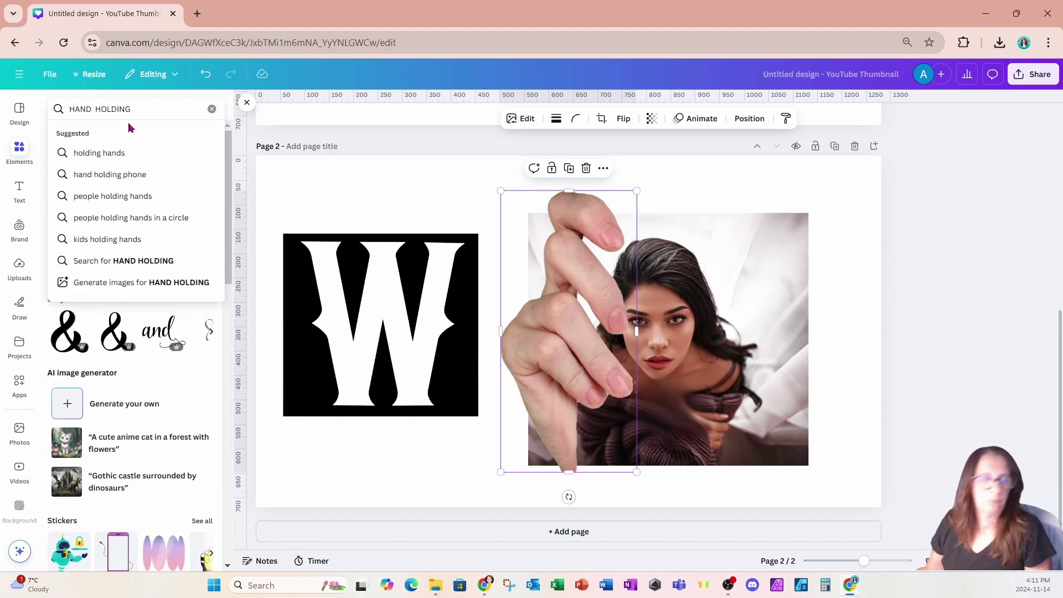
pyautogui.press('Return')
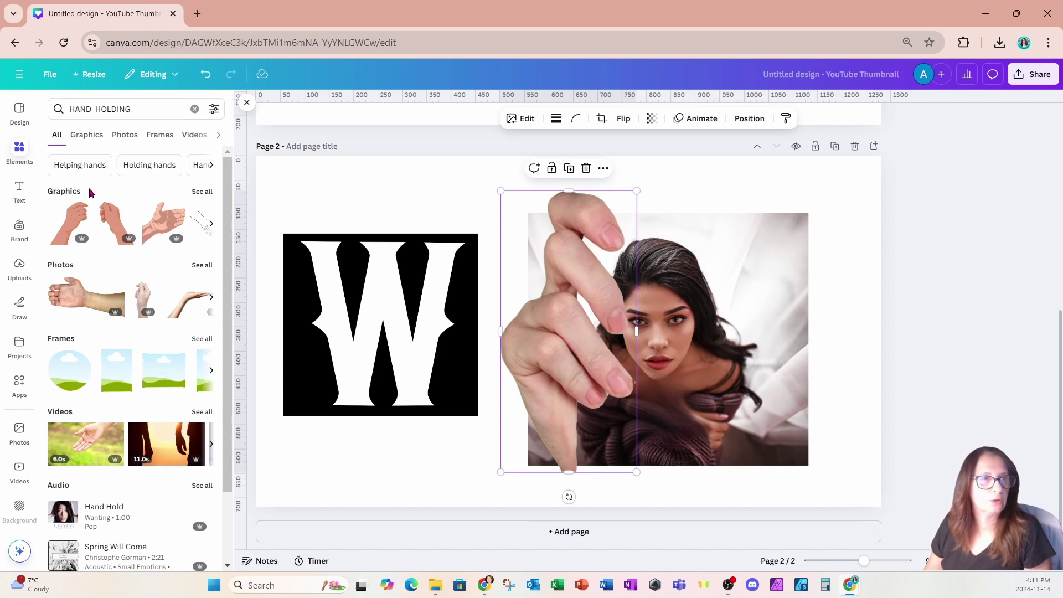
pyautogui.click(202, 266)
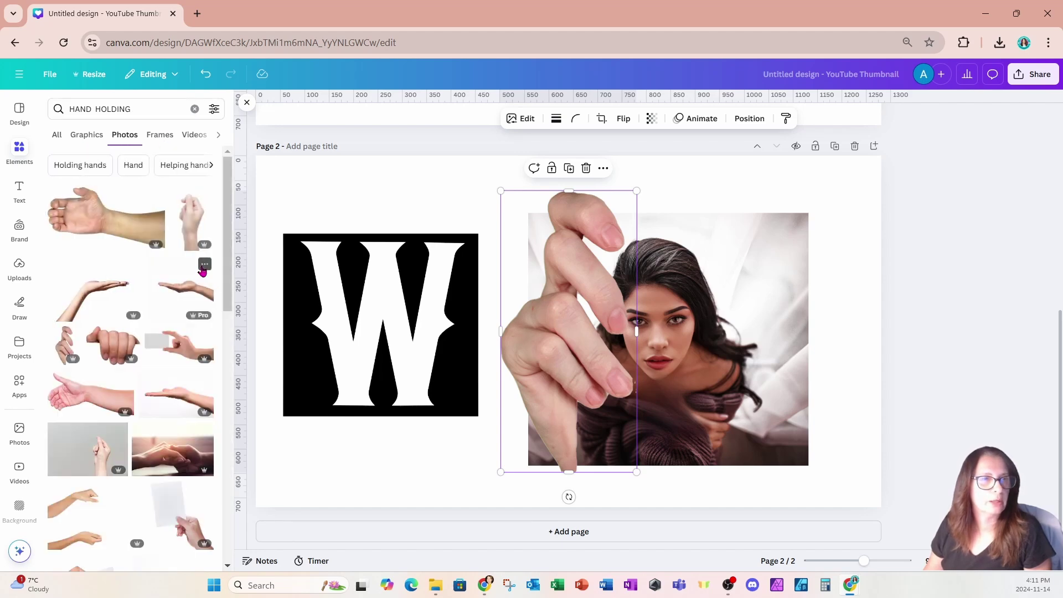
pyautogui.click(213, 109)
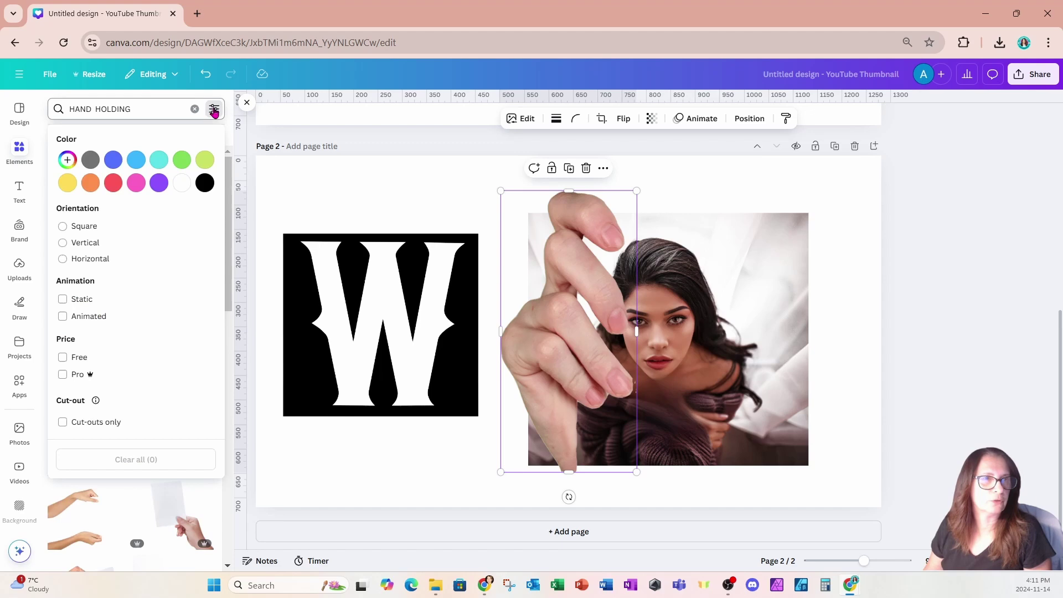
pyautogui.click(78, 427)
pyautogui.click(264, 209)
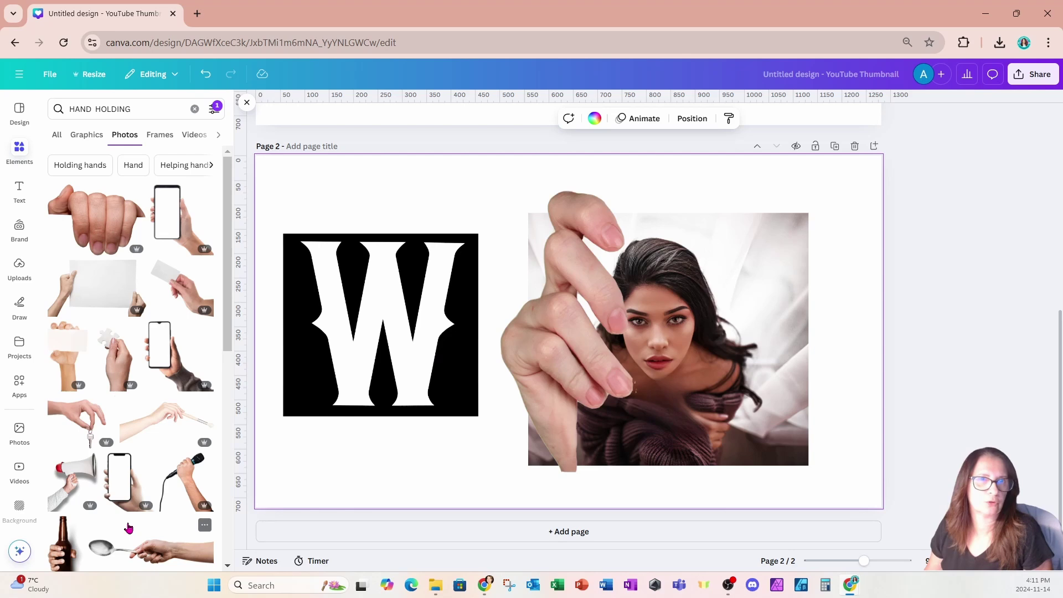
# - Move the hand cut-out to the woman's right and overlap the photo with the W square
pyautogui.click(247, 104)
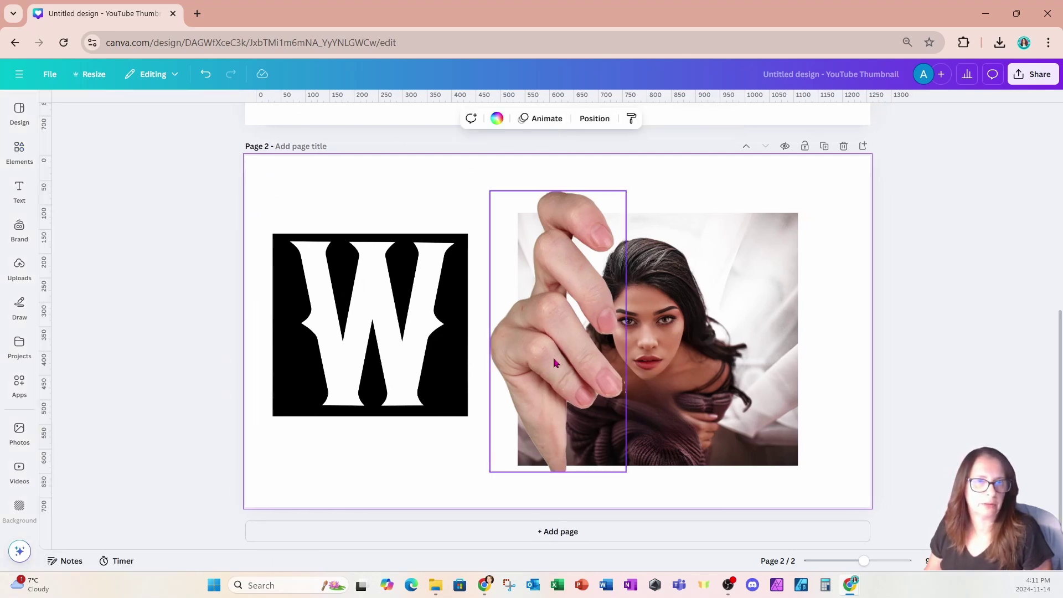
pyautogui.moveTo(555, 364); pyautogui.dragTo(857, 374)
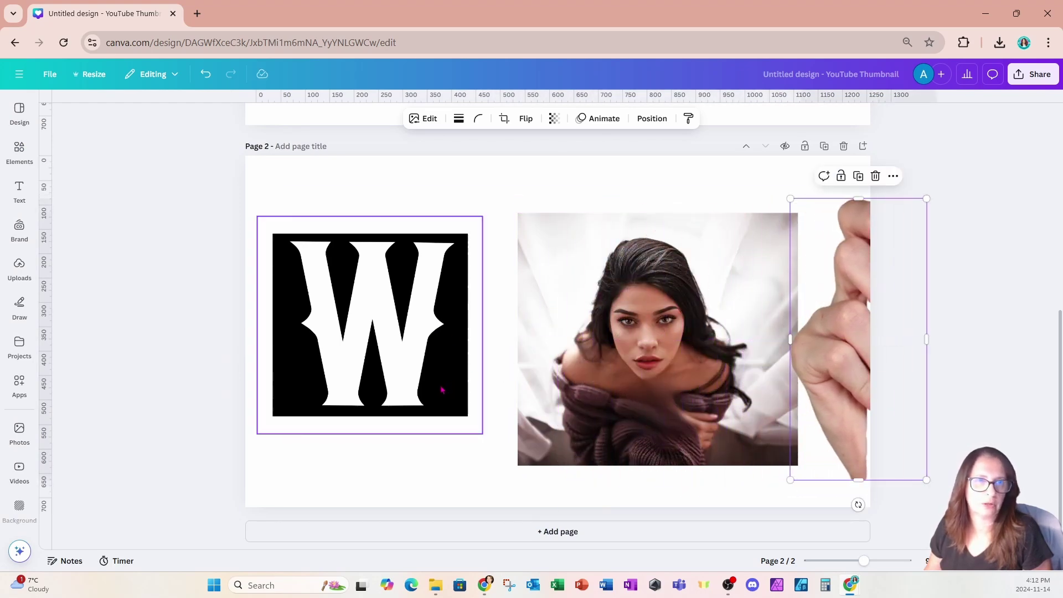
pyautogui.moveTo(442, 390); pyautogui.dragTo(488, 391)
pyautogui.click(710, 419)
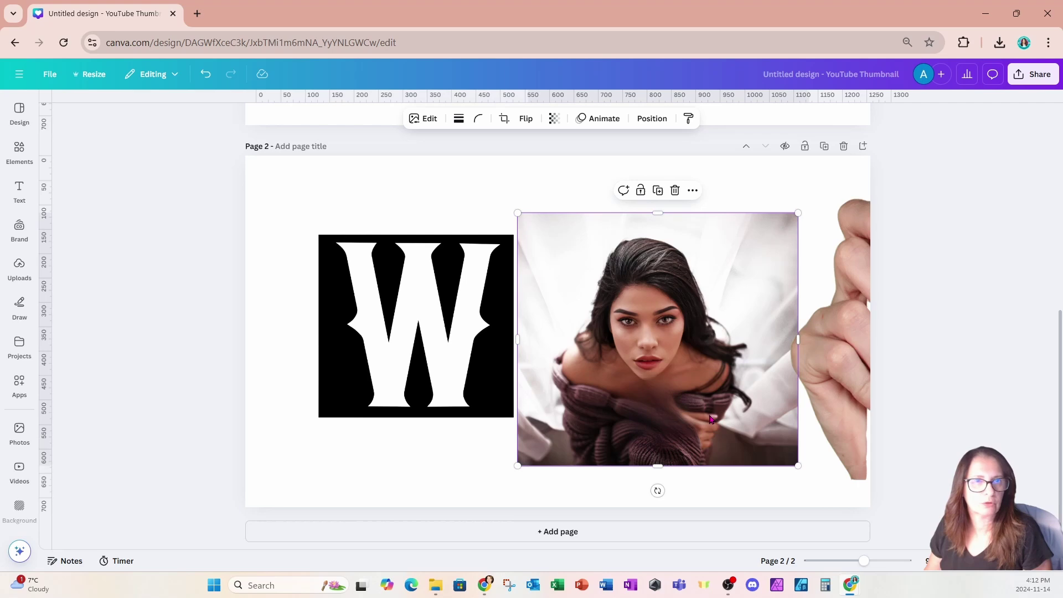
pyautogui.moveTo(710, 418); pyautogui.dragTo(483, 422)
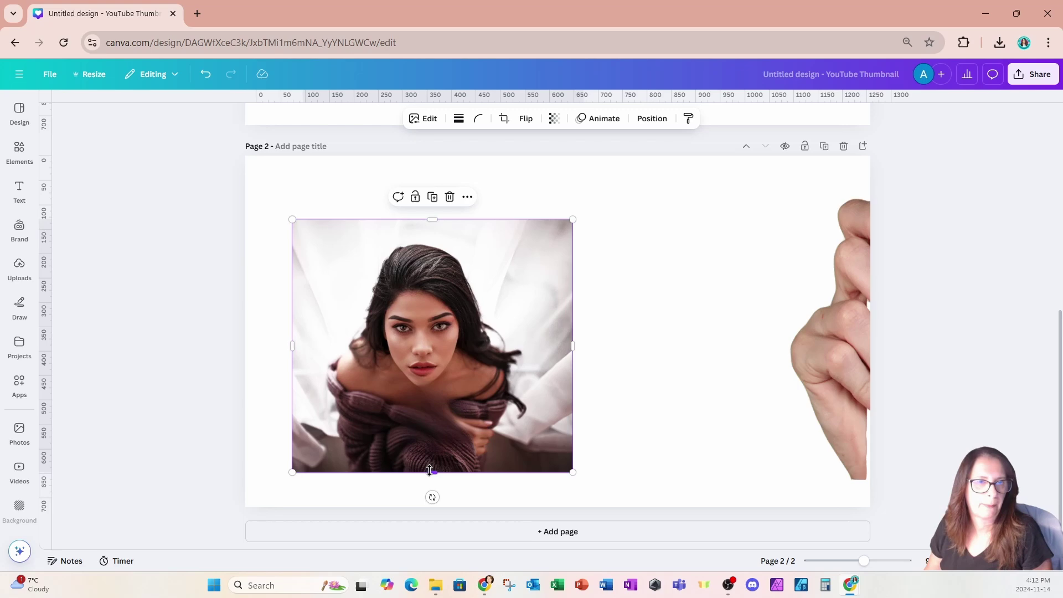
# - Crop the woman's photo shorter at the bottom and narrower on both sides, then show Layers
pyautogui.moveTo(430, 470); pyautogui.dragTo(430, 418)
pyautogui.moveTo(572, 319); pyautogui.dragTo(513, 314)
pyautogui.moveTo(293, 315); pyautogui.dragTo(321, 315)
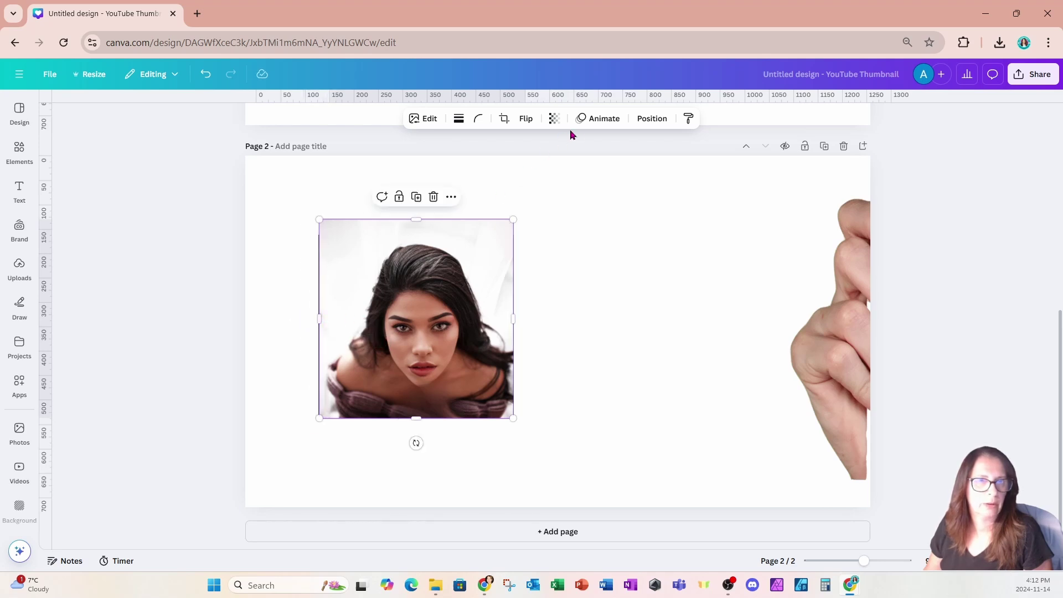
pyautogui.click(647, 121)
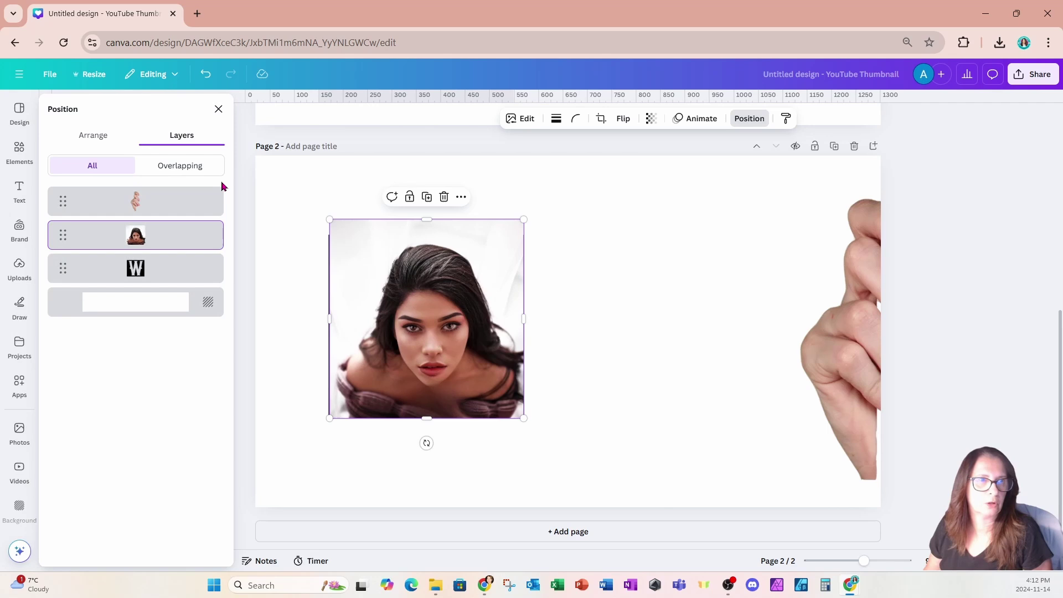
# - Layer the photo beneath the W, trim its top, and enlarge both together upward
pyautogui.moveTo(171, 234); pyautogui.dragTo(164, 283)
pyautogui.moveTo(429, 220); pyautogui.dragTo(428, 234)
pyautogui.moveTo(280, 227); pyautogui.dragTo(723, 532)
pyautogui.moveTo(600, 459); pyautogui.dragTo(655, 405)
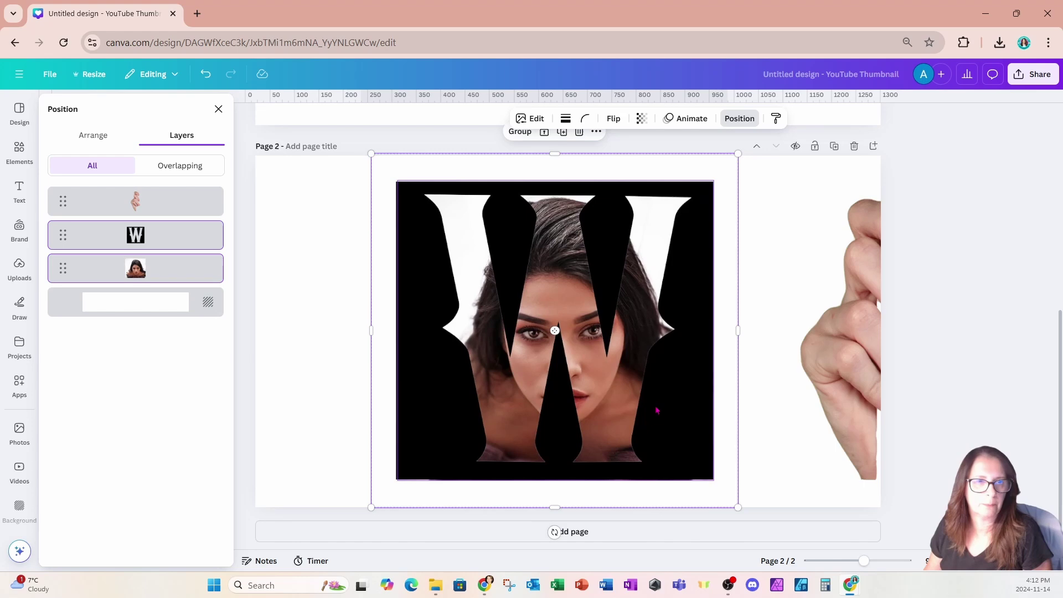
# - Reselect the face photo and open its Edit options
pyautogui.click(136, 268)
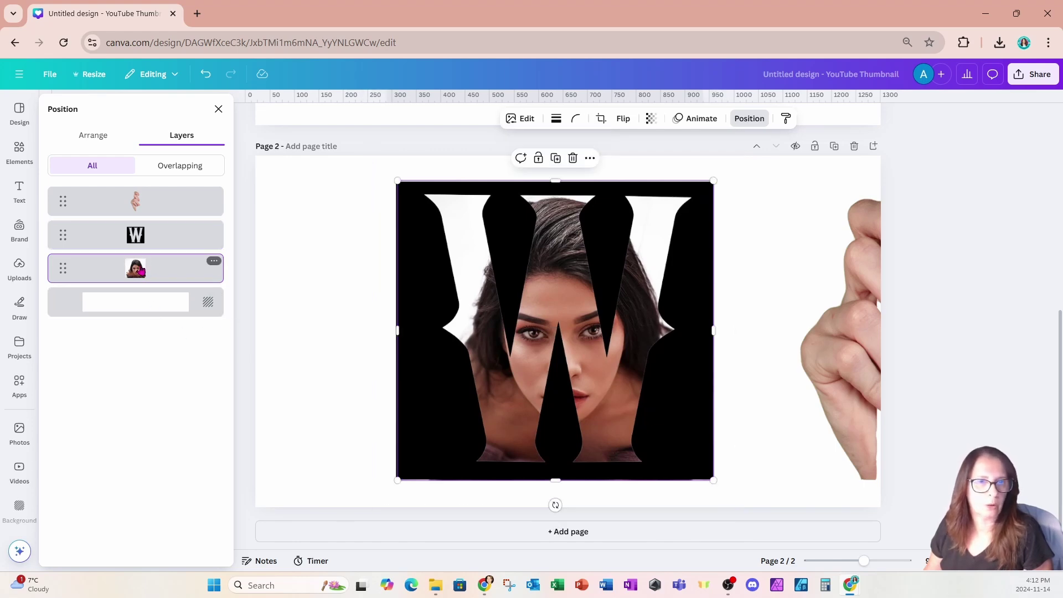
pyautogui.click(324, 414)
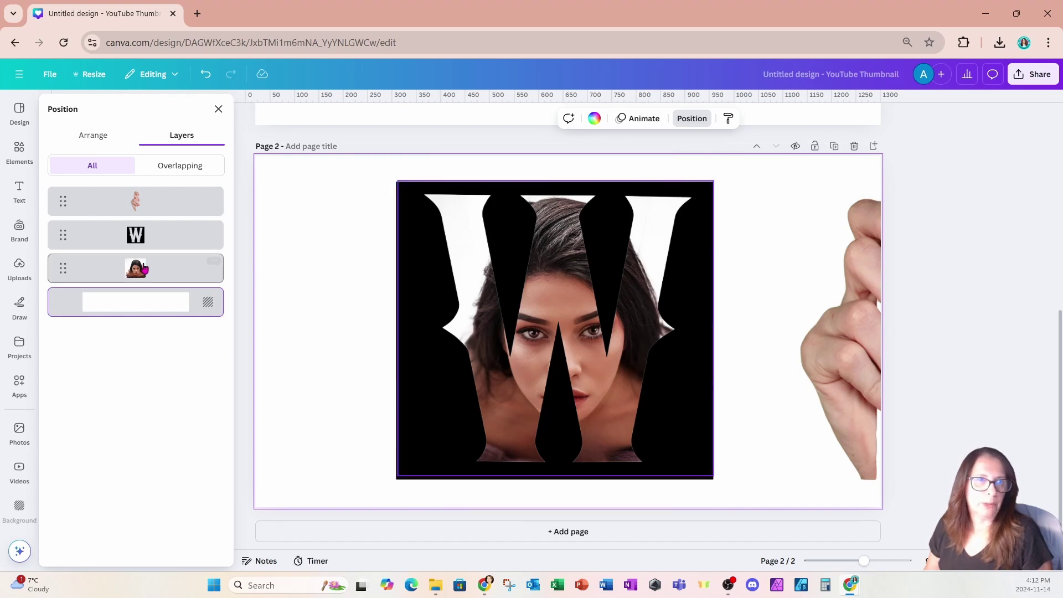
pyautogui.click(96, 276)
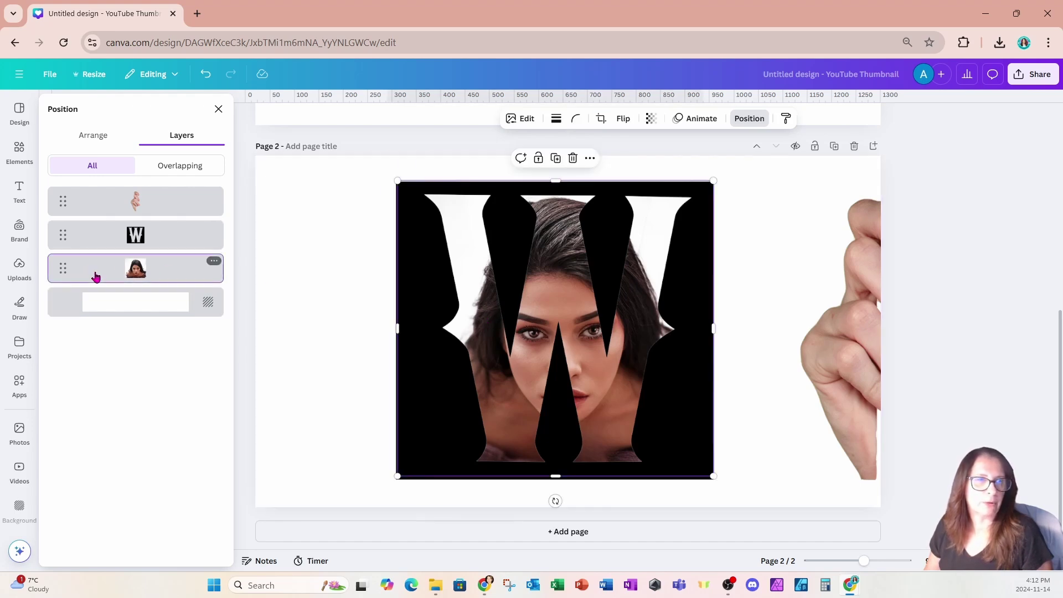
pyautogui.click(511, 126)
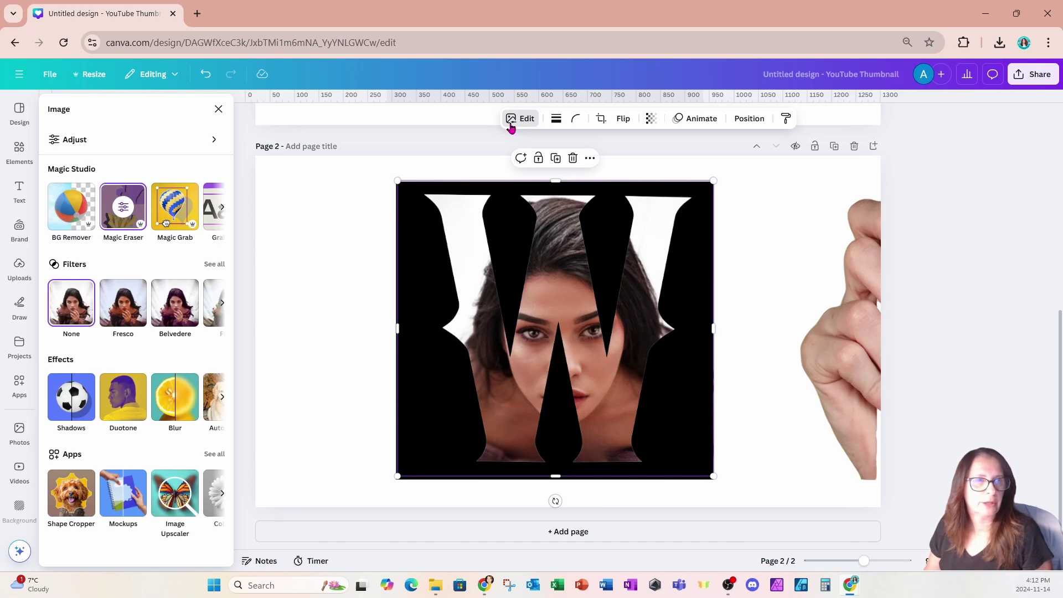
# - Limit Adjust to the photo's Background and lower its Temperature and Tint for a pale blue
pyautogui.click(157, 139)
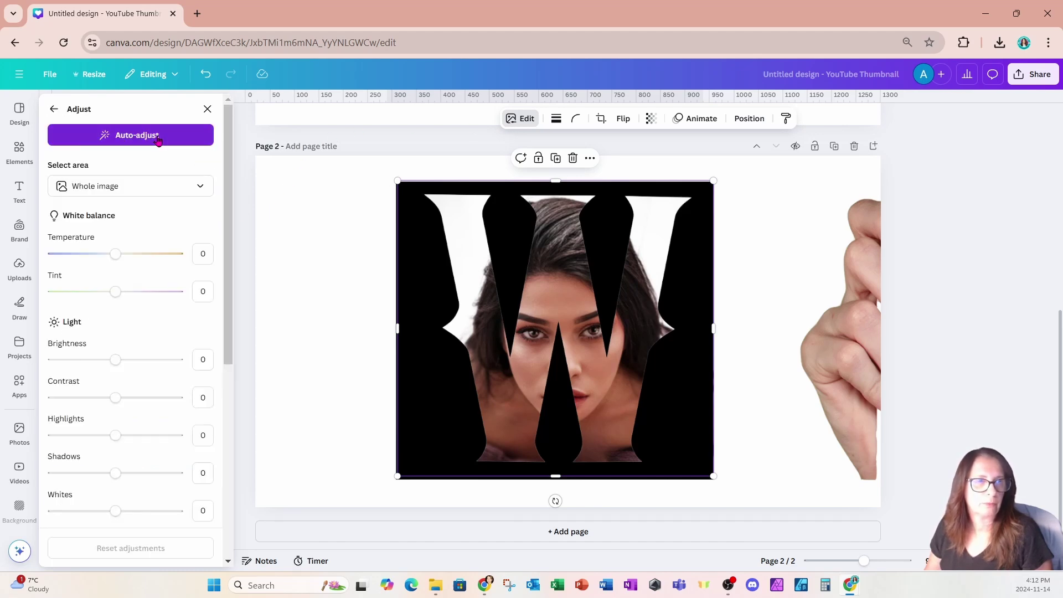
pyautogui.click(111, 186)
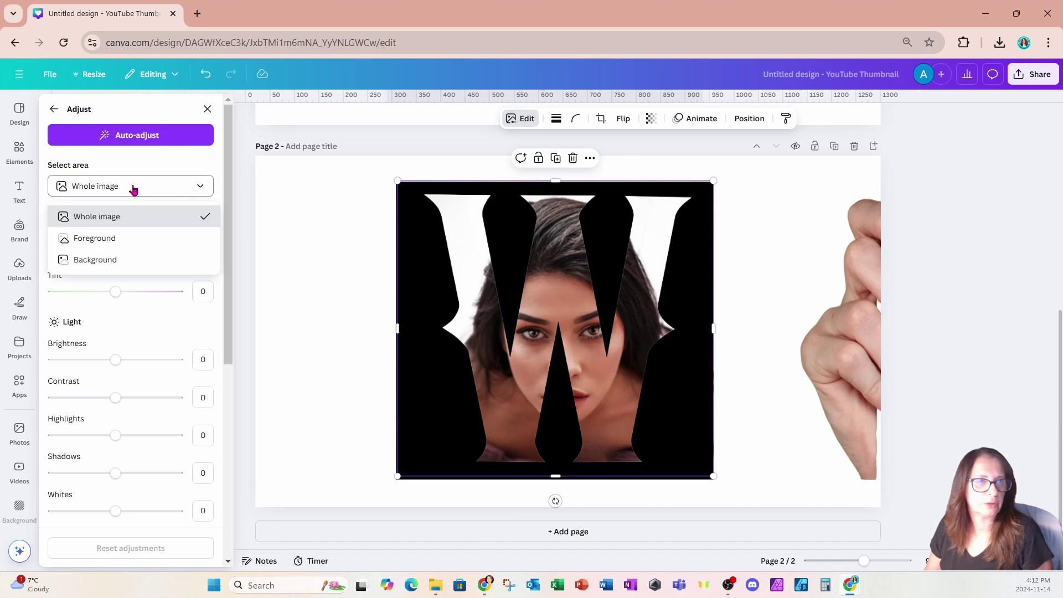
pyautogui.click(109, 260)
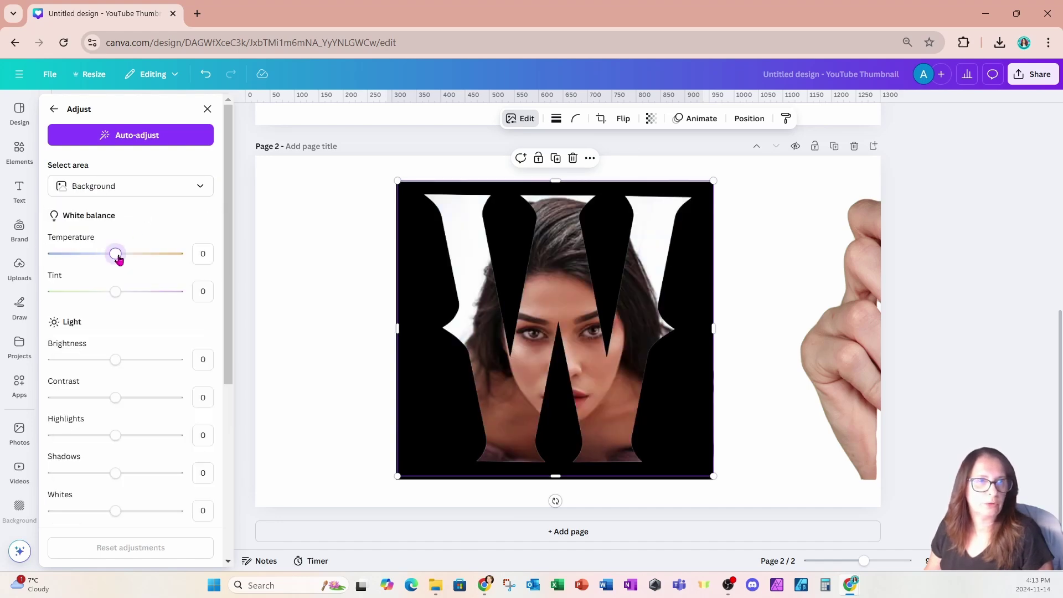
pyautogui.moveTo(116, 256); pyautogui.dragTo(74, 259)
pyautogui.moveTo(114, 292); pyautogui.dragTo(58, 307)
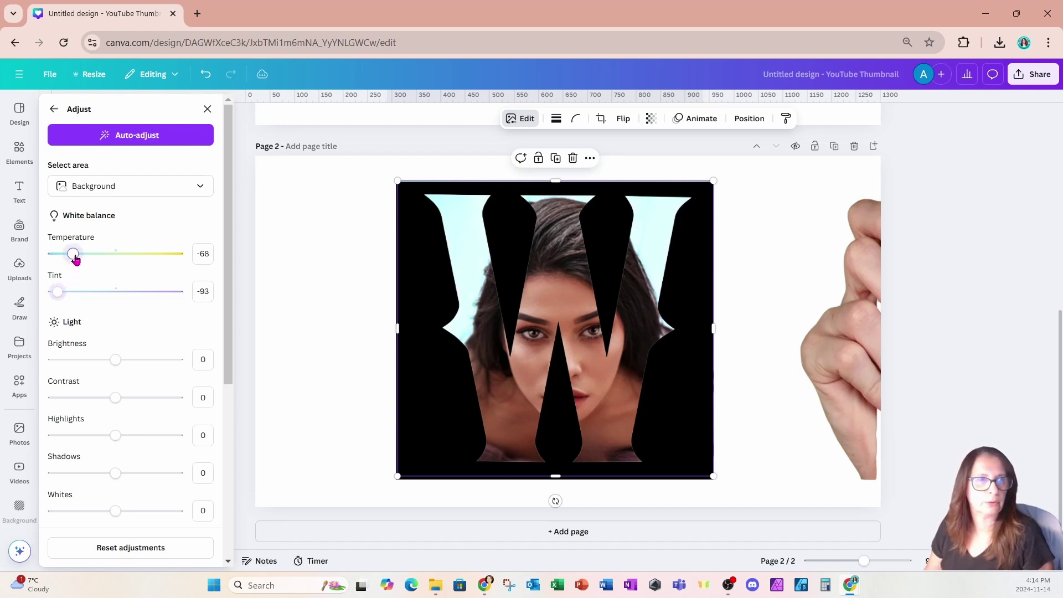
pyautogui.moveTo(73, 255); pyautogui.dragTo(58, 258)
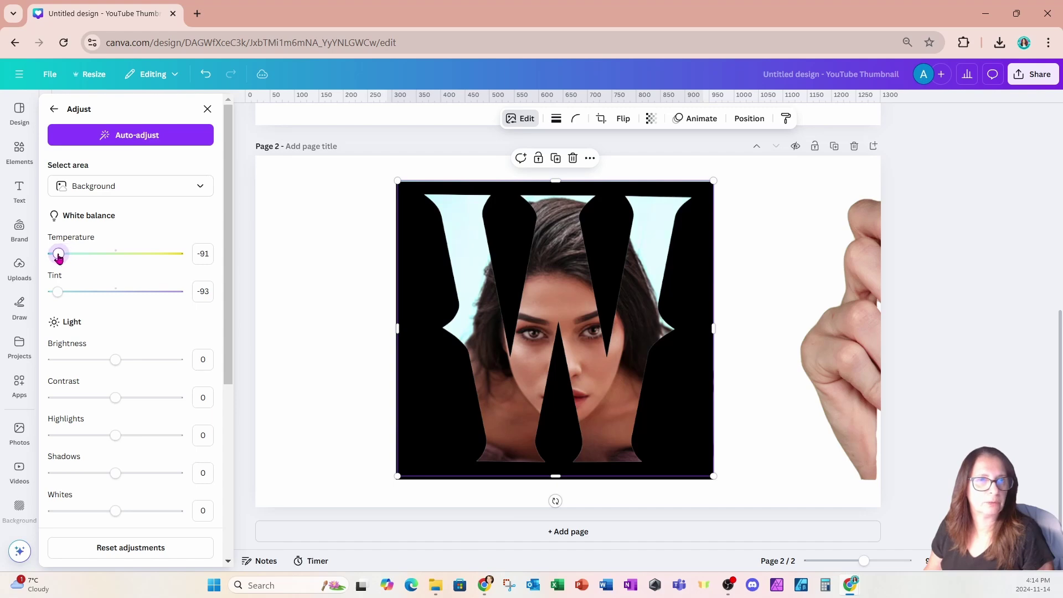
# - Raise the photo's Vibrance and Saturation to 46
pyautogui.scroll(-5, 166, 325)
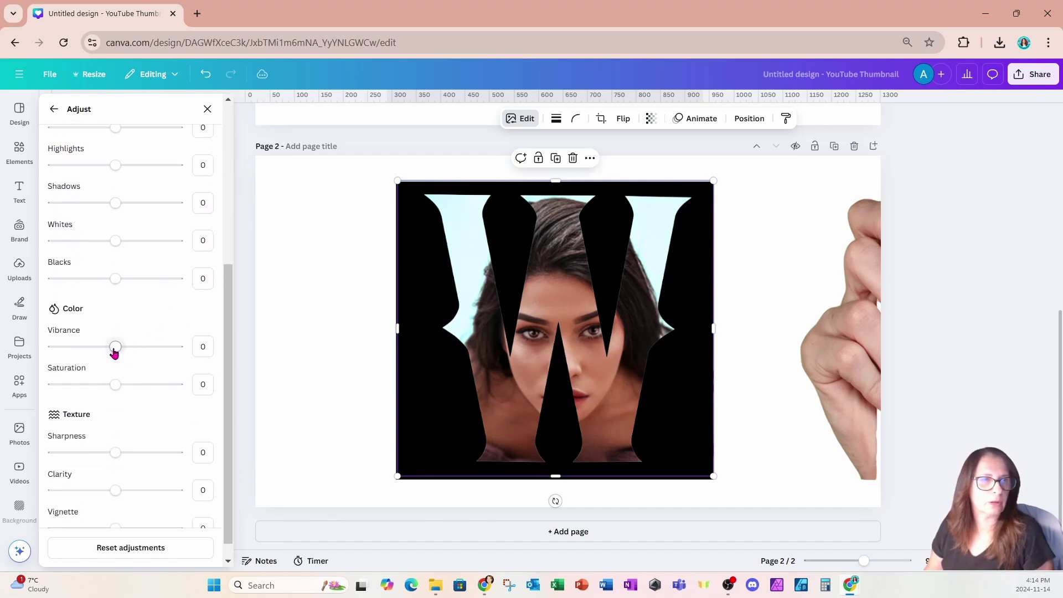
pyautogui.moveTo(115, 349); pyautogui.dragTo(142, 349)
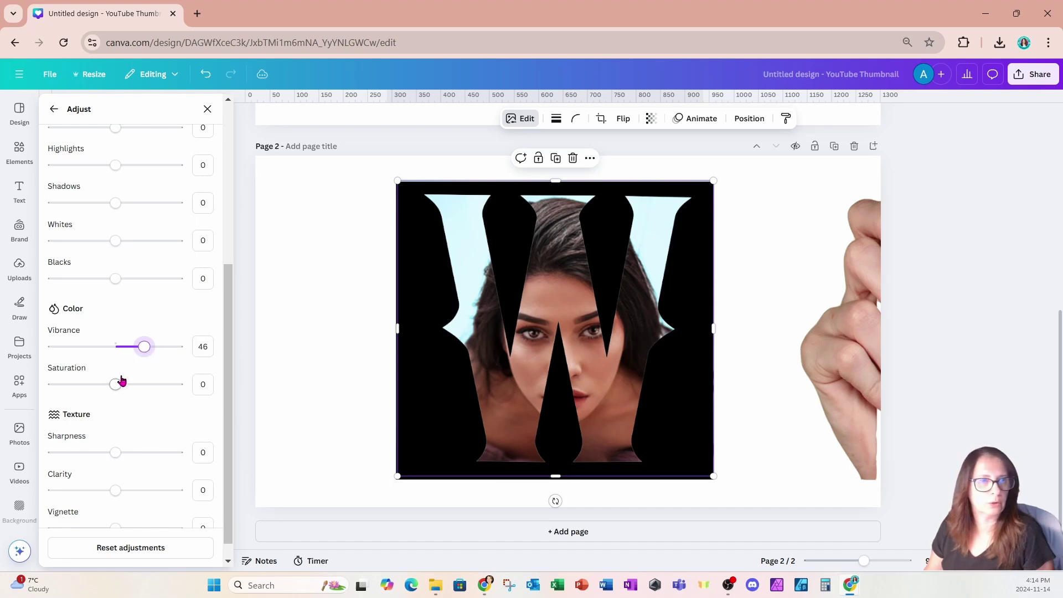
pyautogui.moveTo(115, 384); pyautogui.dragTo(145, 391)
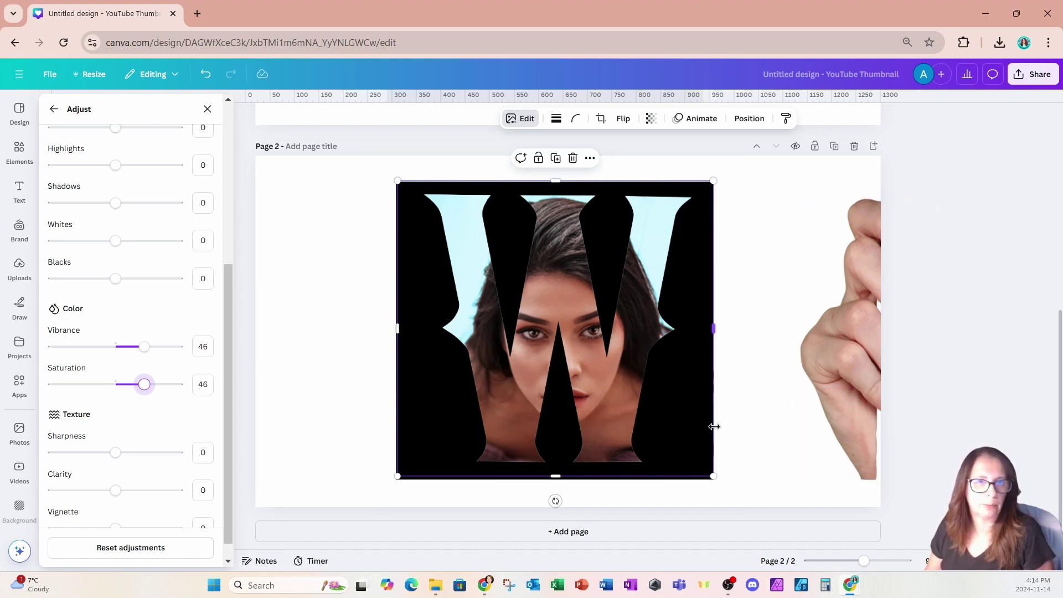
pyautogui.click(694, 445)
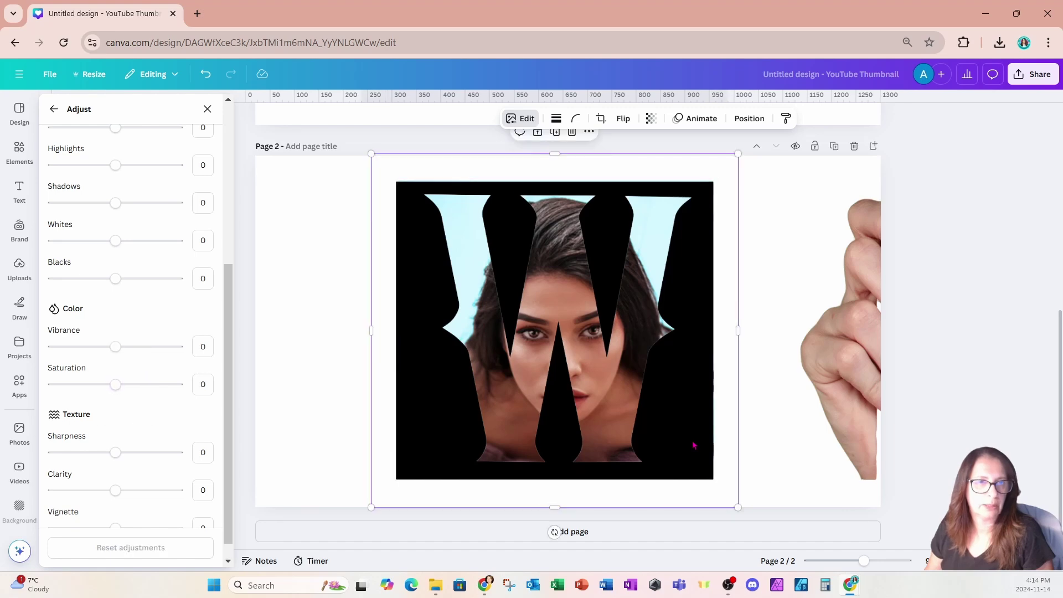
# - Apply a custom Duotone to the W with #FFFBFB shadows and #FFFCFC highlights
pyautogui.click(522, 119)
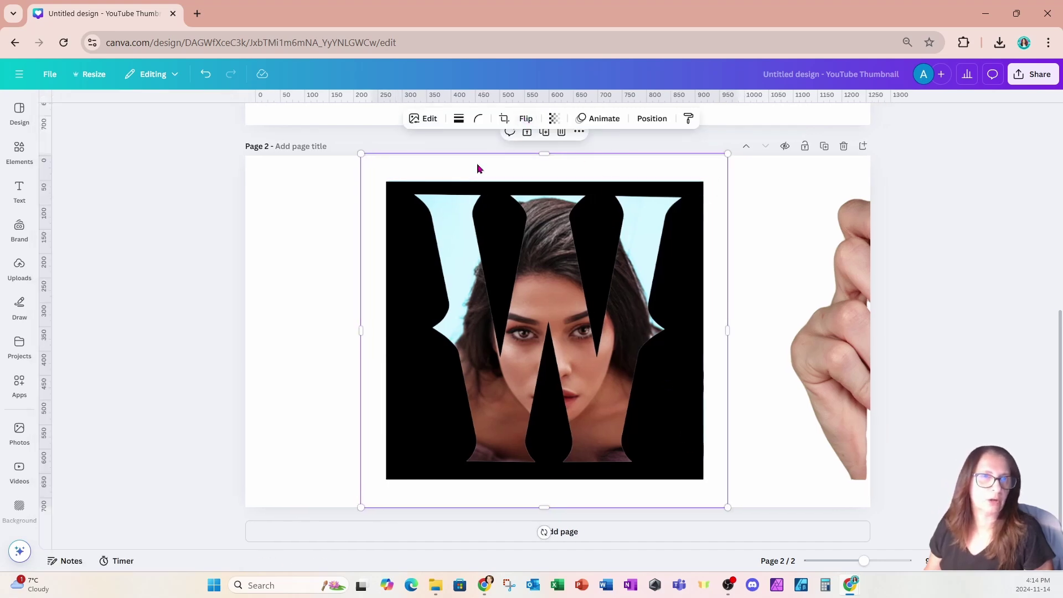
pyautogui.click(429, 120)
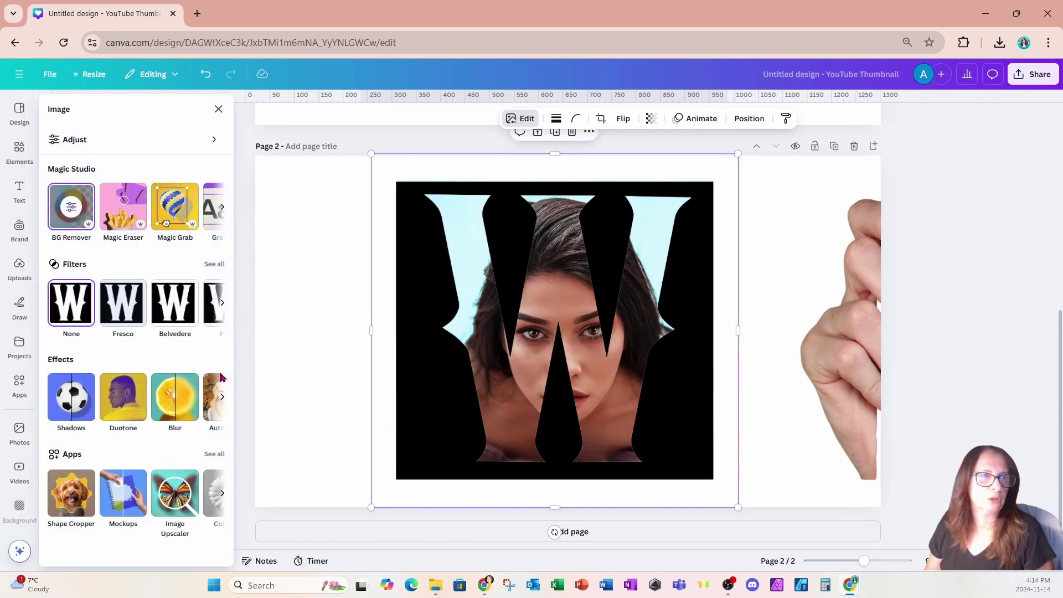
pyautogui.click(129, 407)
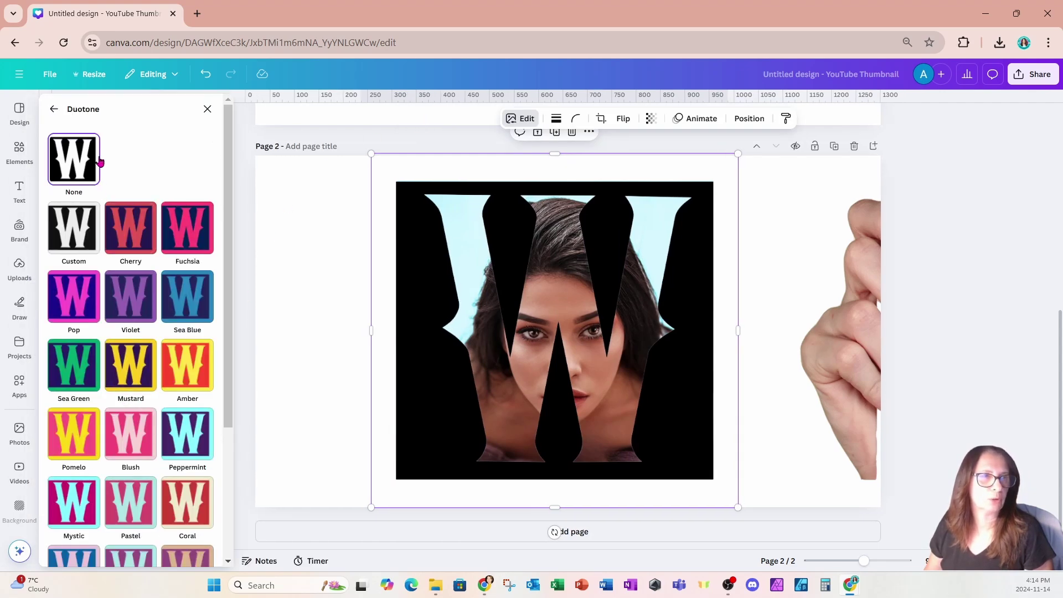
pyautogui.click(70, 229)
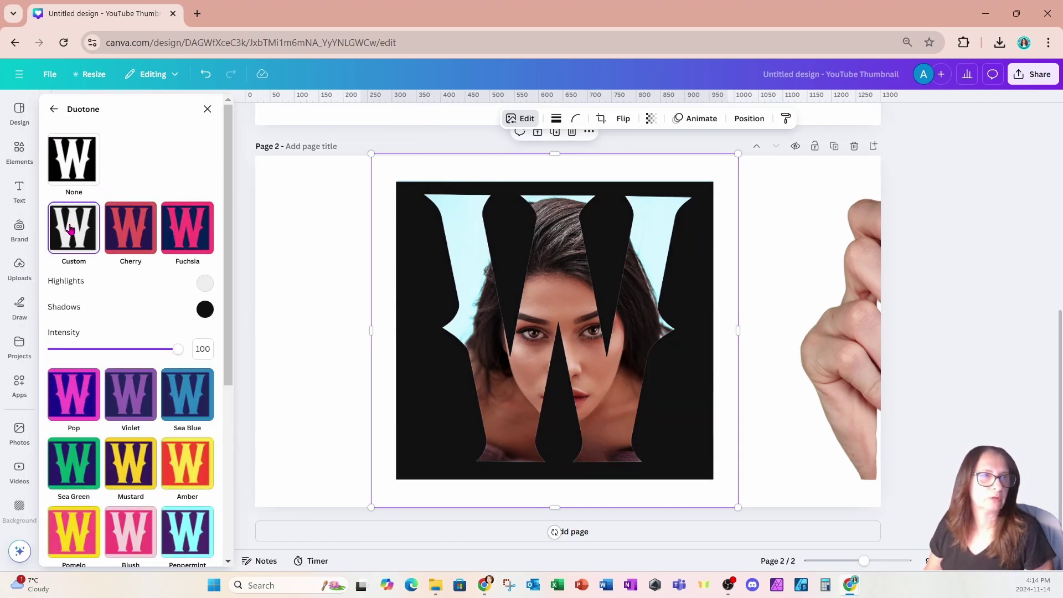
pyautogui.click(205, 309)
pyautogui.moveTo(208, 389); pyautogui.dragTo(208, 333)
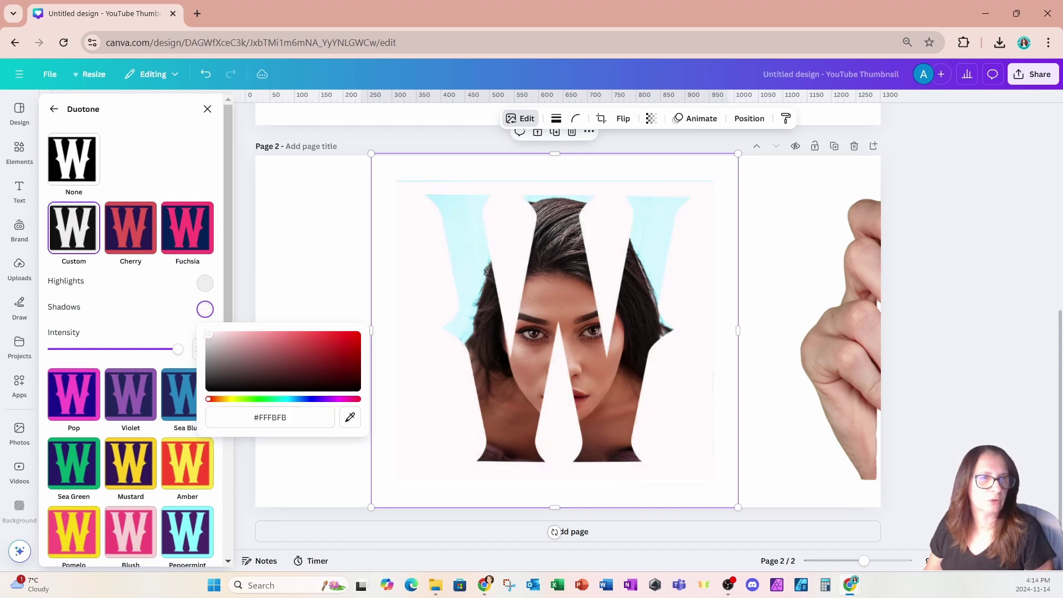
pyautogui.click(205, 283)
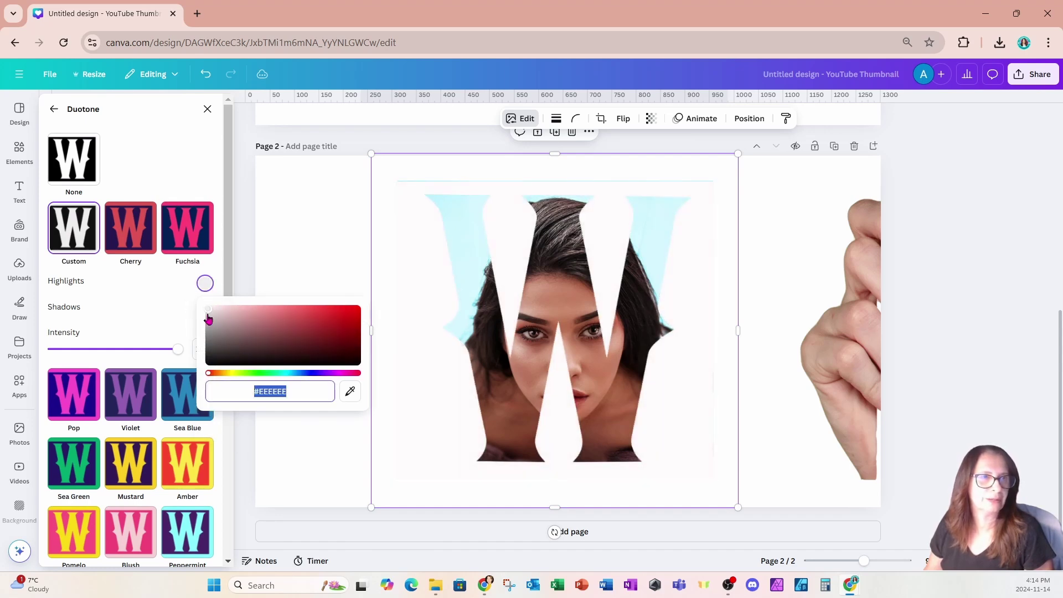
pyautogui.moveTo(208, 318)
pyautogui.mouseDown()
pyautogui.moveTo(206, 283)
pyautogui.moveTo(208, 304)
pyautogui.mouseUp()
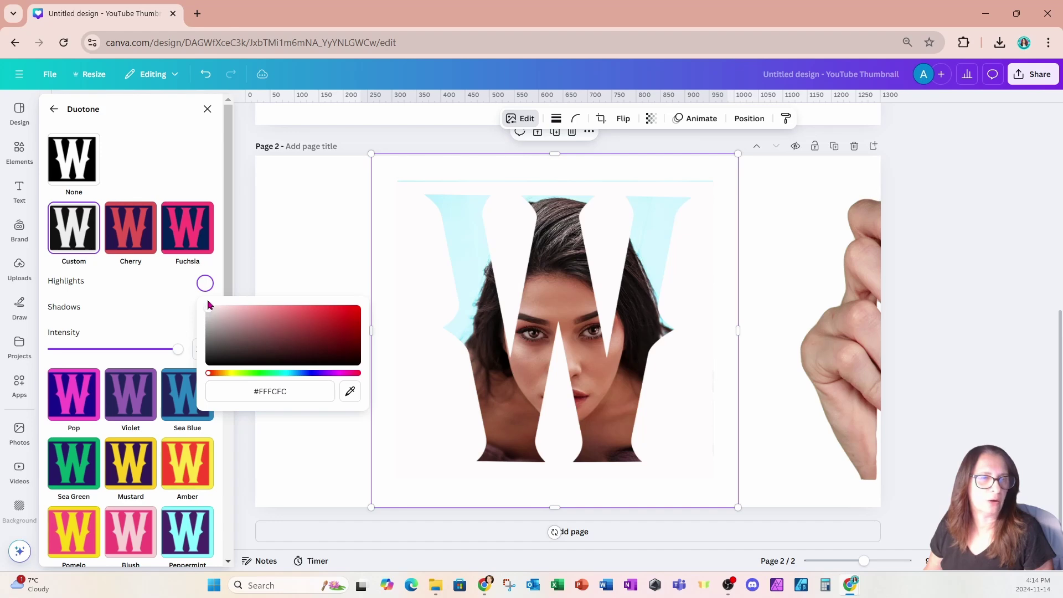
# - Drag the hand fully onto the page, shrink it to about 109×226, and set it at the W's lower right
pyautogui.click(160, 294)
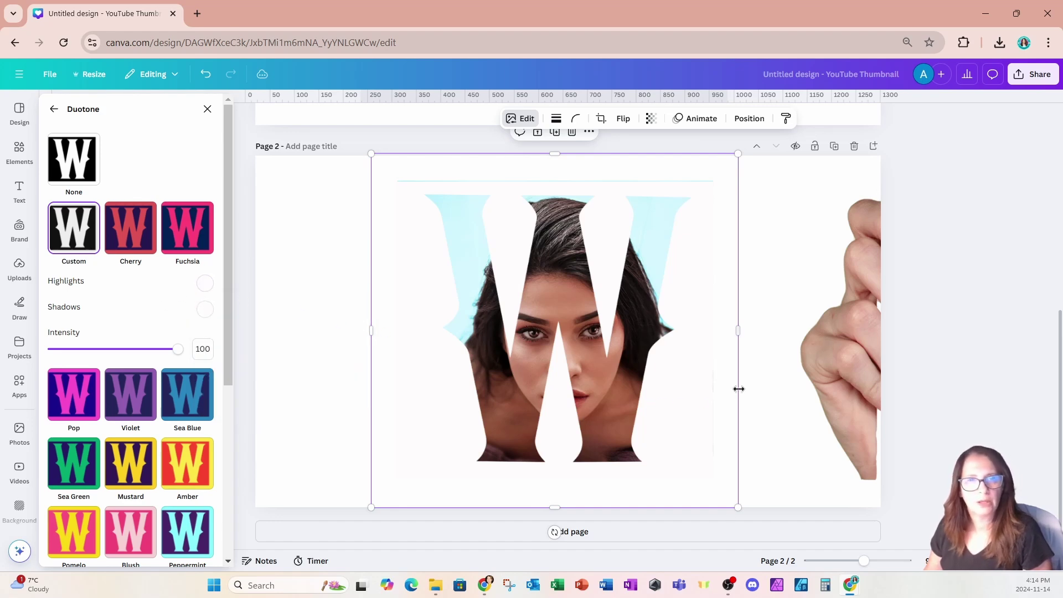
pyautogui.moveTo(838, 380); pyautogui.dragTo(761, 382)
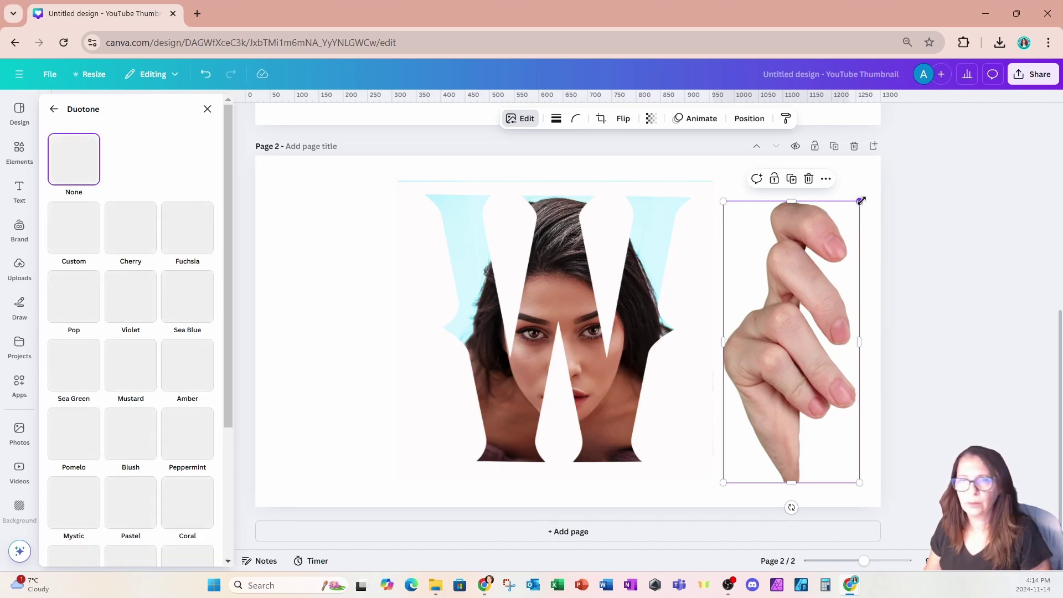
pyautogui.moveTo(861, 201); pyautogui.dragTo(783, 380)
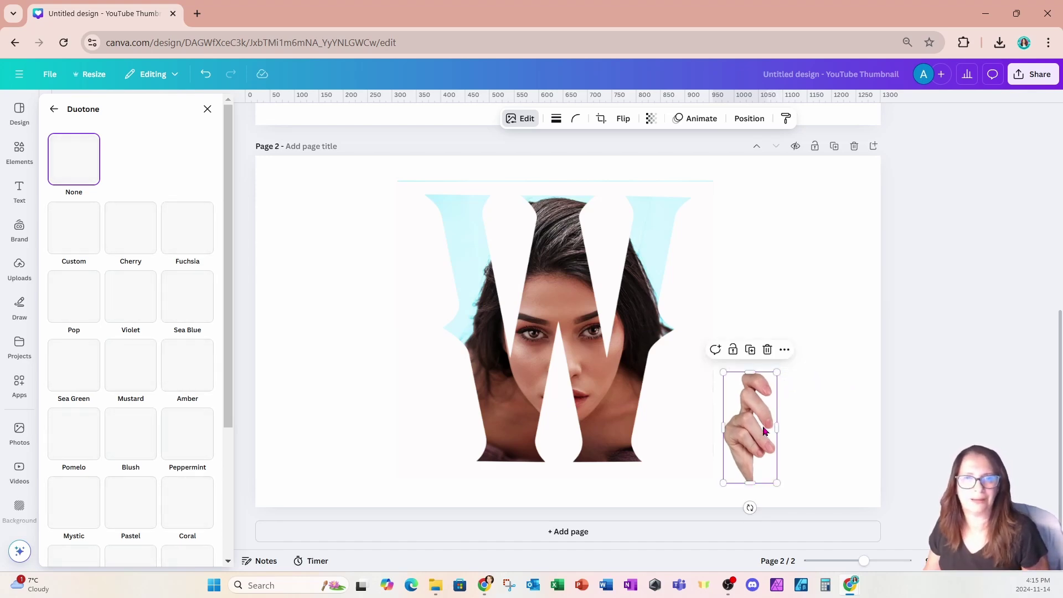
pyautogui.moveTo(759, 444); pyautogui.dragTo(716, 438)
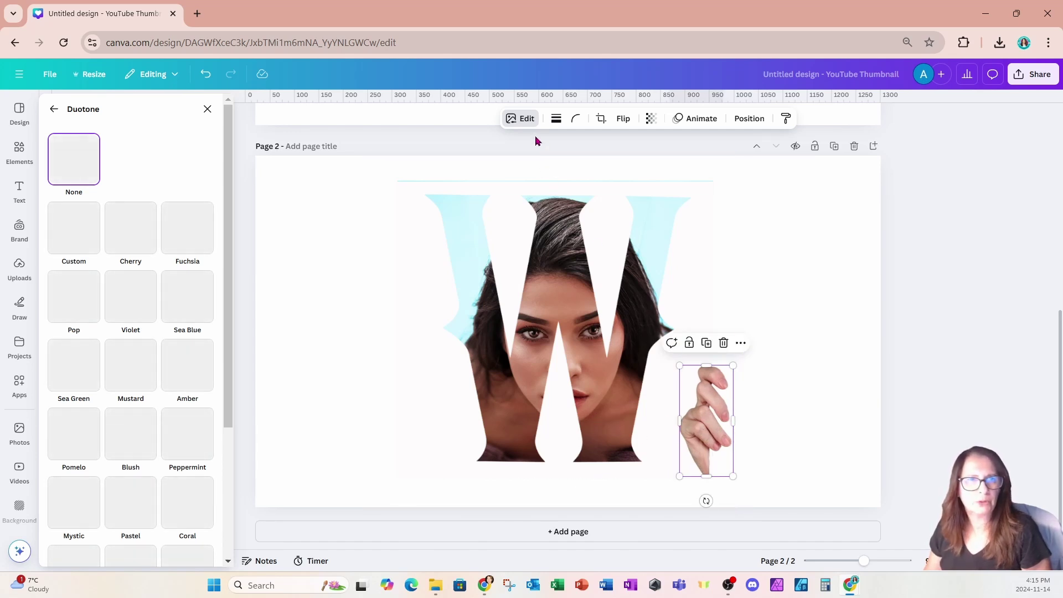
# - Colour-edit the hand's third skin-tone swatch to Hue 2, Saturation 94 and Brightness -50
pyautogui.click(524, 123)
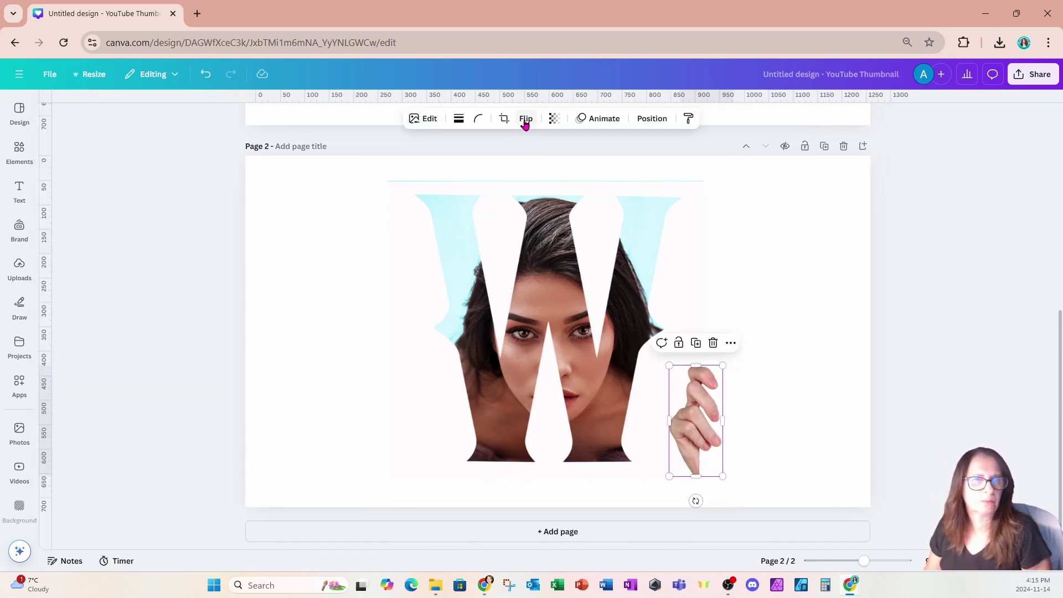
pyautogui.click(414, 118)
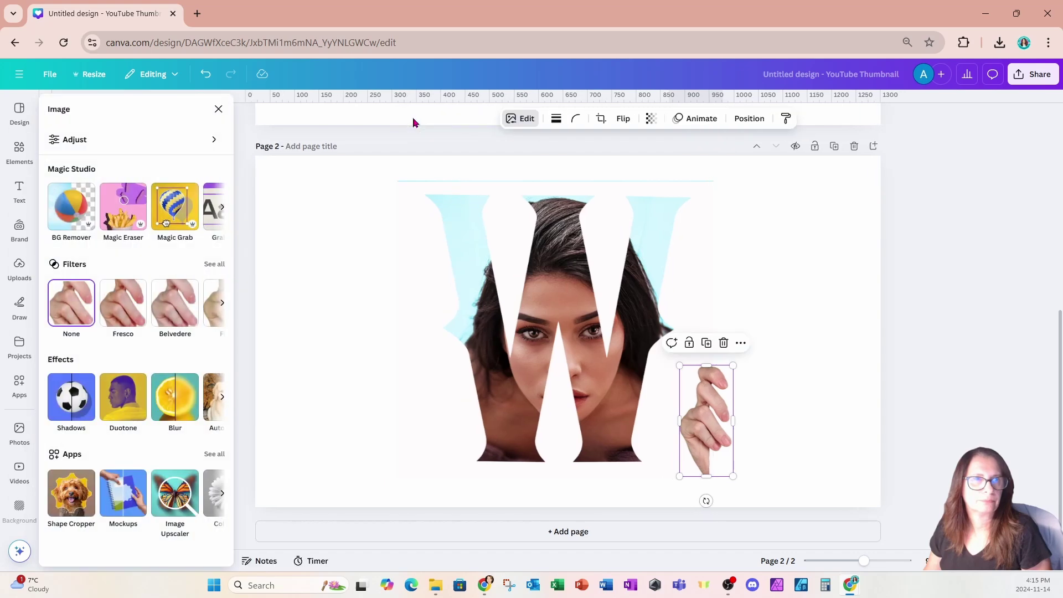
pyautogui.click(180, 143)
pyautogui.scroll(-1, 138, 299)
pyautogui.scroll(-6, 139, 299)
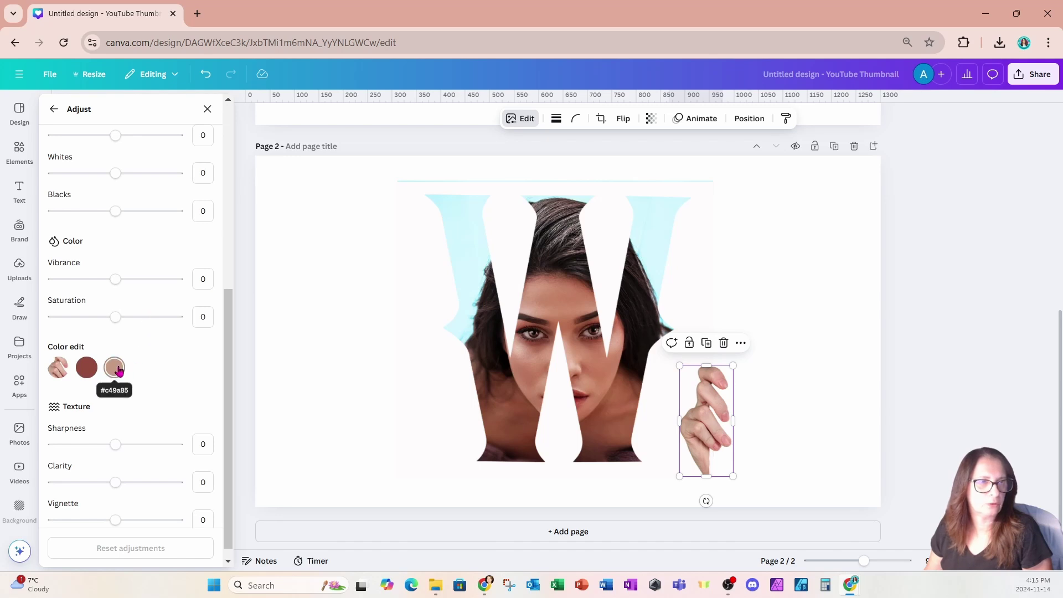
pyautogui.click(114, 369)
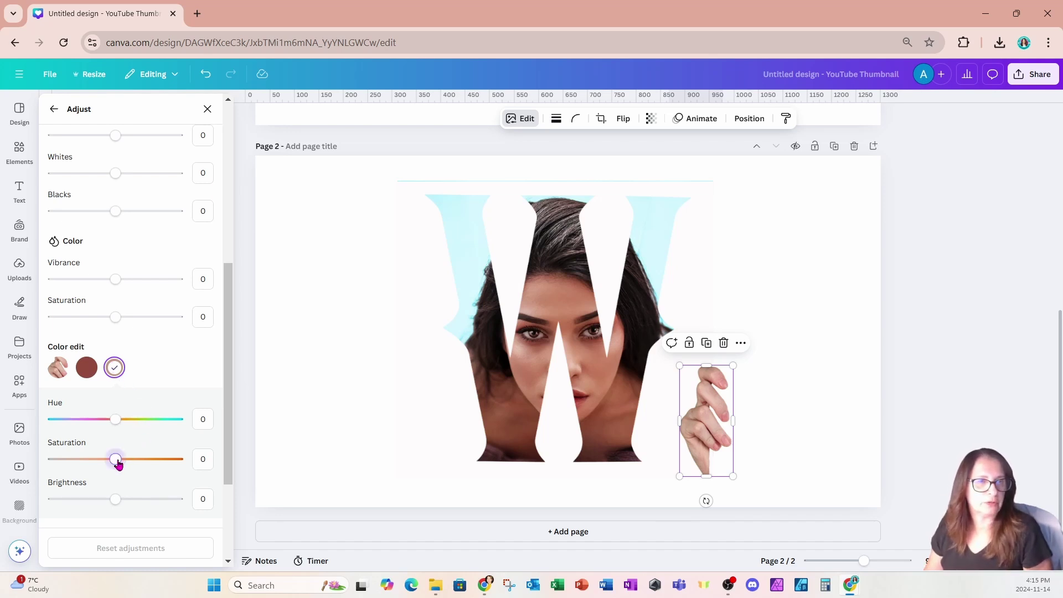
pyautogui.moveTo(118, 464); pyautogui.dragTo(142, 465)
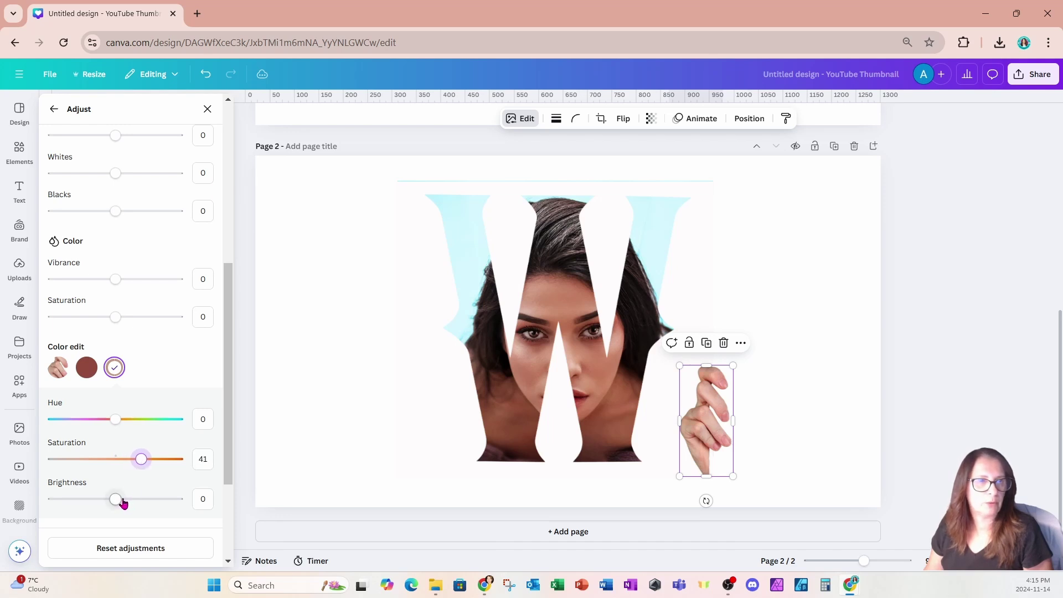
pyautogui.moveTo(115, 498); pyautogui.dragTo(84, 502)
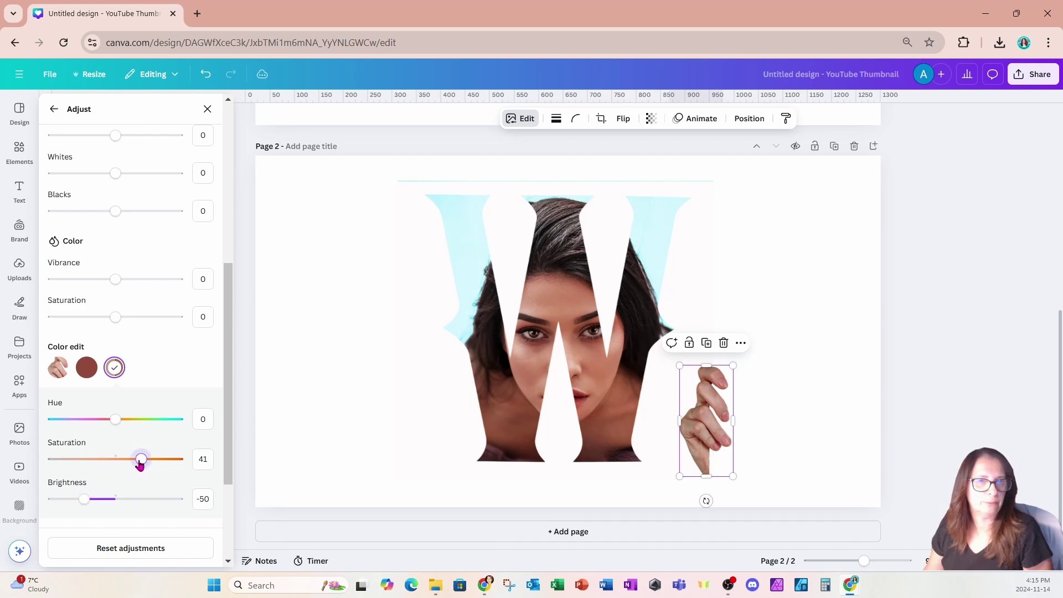
pyautogui.moveTo(140, 465); pyautogui.dragTo(148, 465)
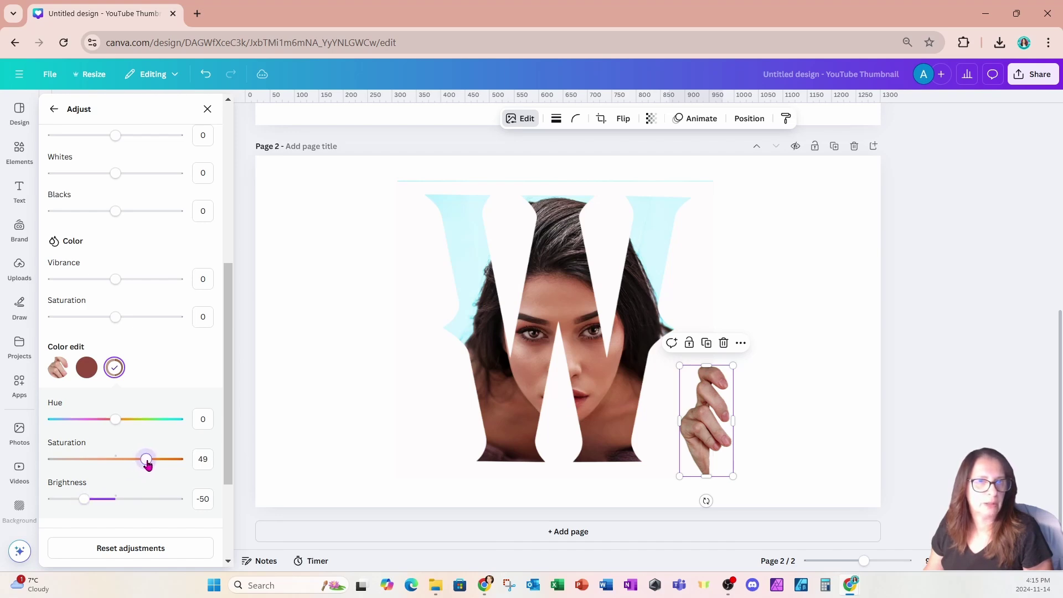
pyautogui.moveTo(116, 420)
pyautogui.mouseDown()
pyautogui.moveTo(126, 425)
pyautogui.moveTo(116, 425)
pyautogui.mouseUp()
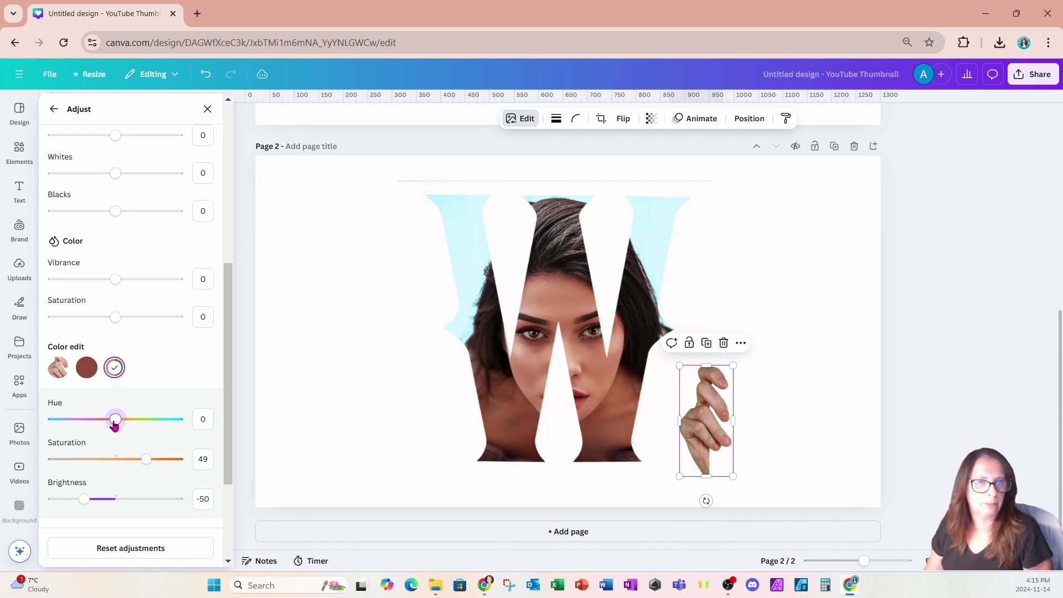
pyautogui.moveTo(114, 424); pyautogui.dragTo(118, 424)
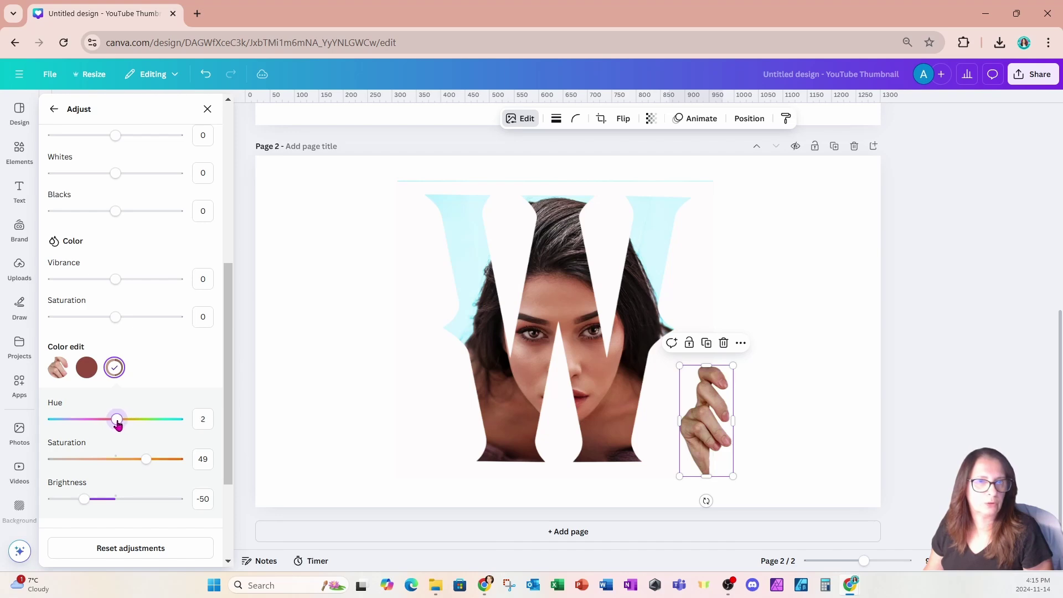
pyautogui.moveTo(147, 465); pyautogui.dragTo(176, 468)
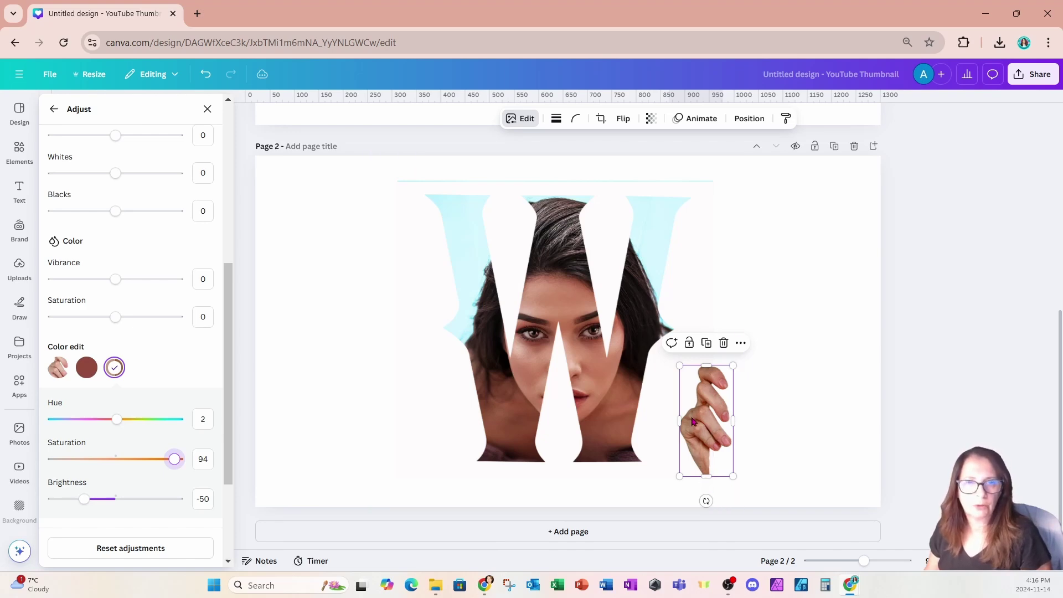
# - Duplicate the hand, place one copy left of the W, and tilt about 11° and shrink the other onto the W's right edge
pyautogui.click(706, 344)
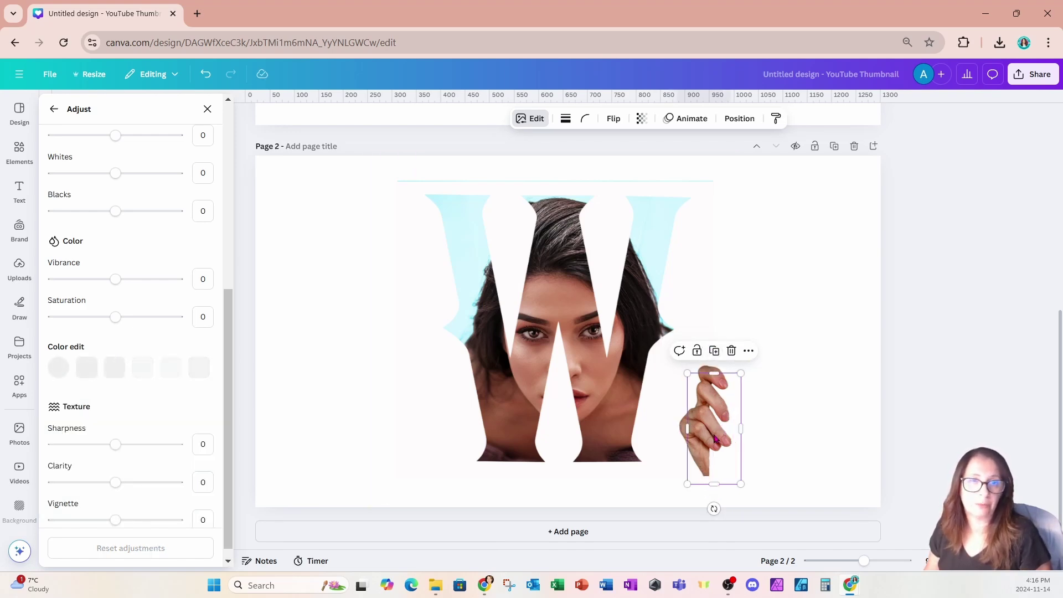
pyautogui.moveTo(712, 431); pyautogui.dragTo(380, 317)
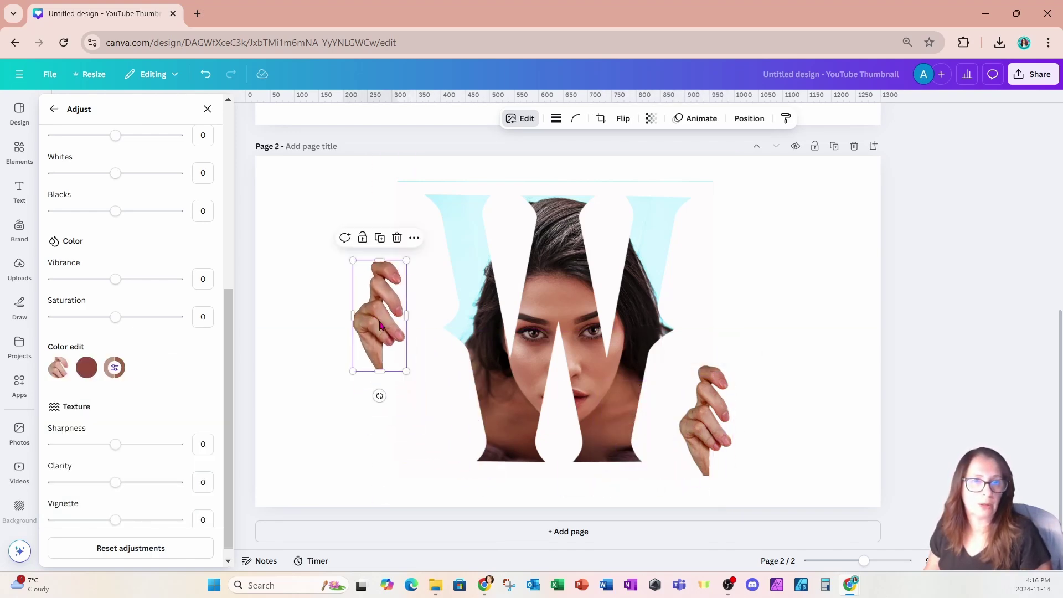
pyautogui.moveTo(705, 445); pyautogui.dragTo(672, 446)
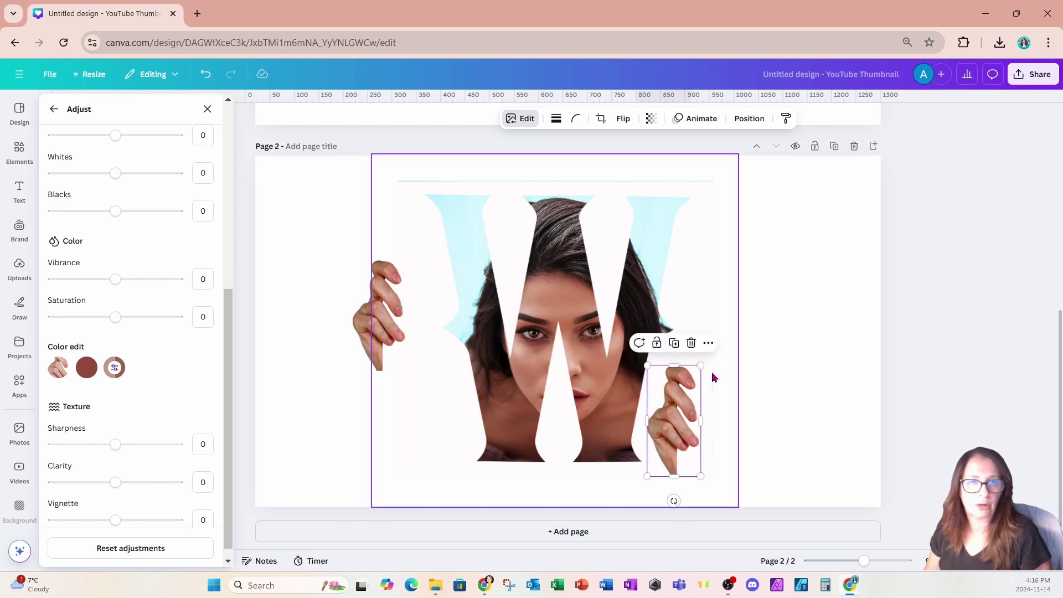
pyautogui.moveTo(673, 500); pyautogui.dragTo(657, 500)
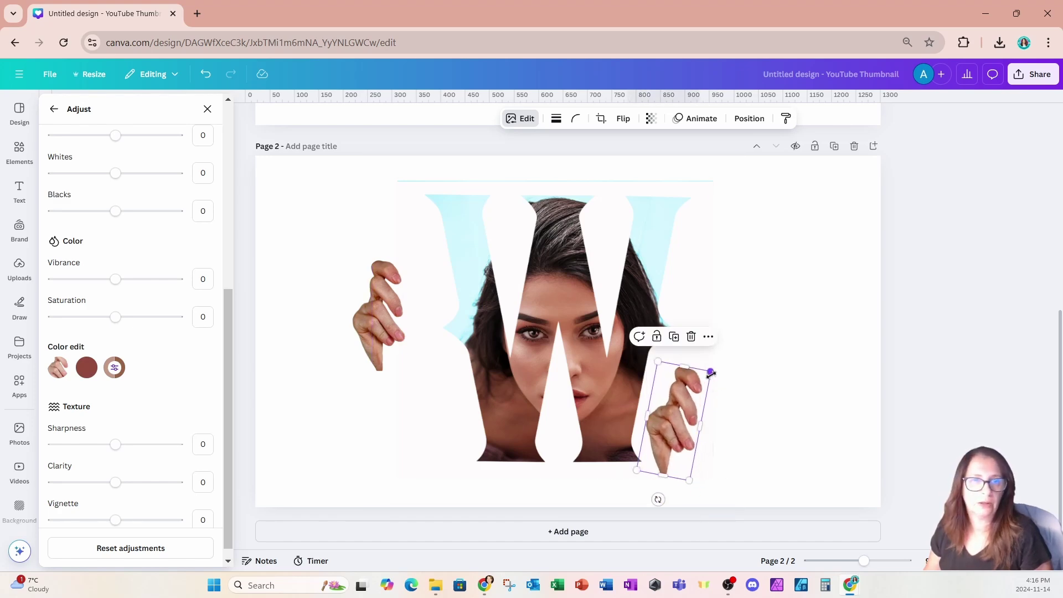
pyautogui.moveTo(710, 372); pyautogui.dragTo(676, 428)
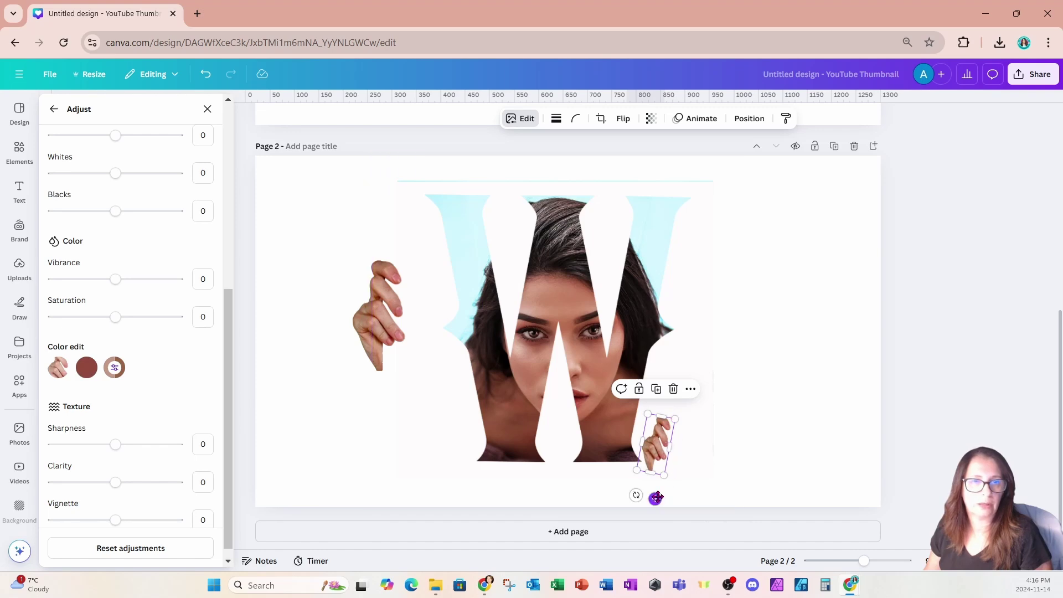
pyautogui.moveTo(655, 499); pyautogui.dragTo(634, 450)
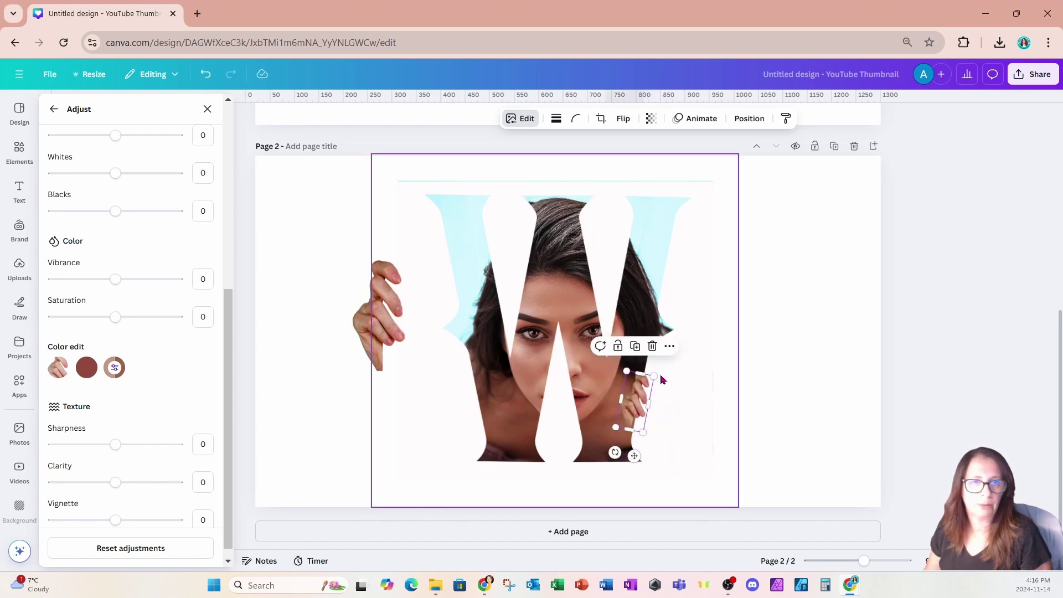
pyautogui.moveTo(660, 374)
pyautogui.mouseDown()
pyautogui.moveTo(686, 356)
pyautogui.moveTo(648, 387)
pyautogui.mouseUp()
pyautogui.click(723, 408)
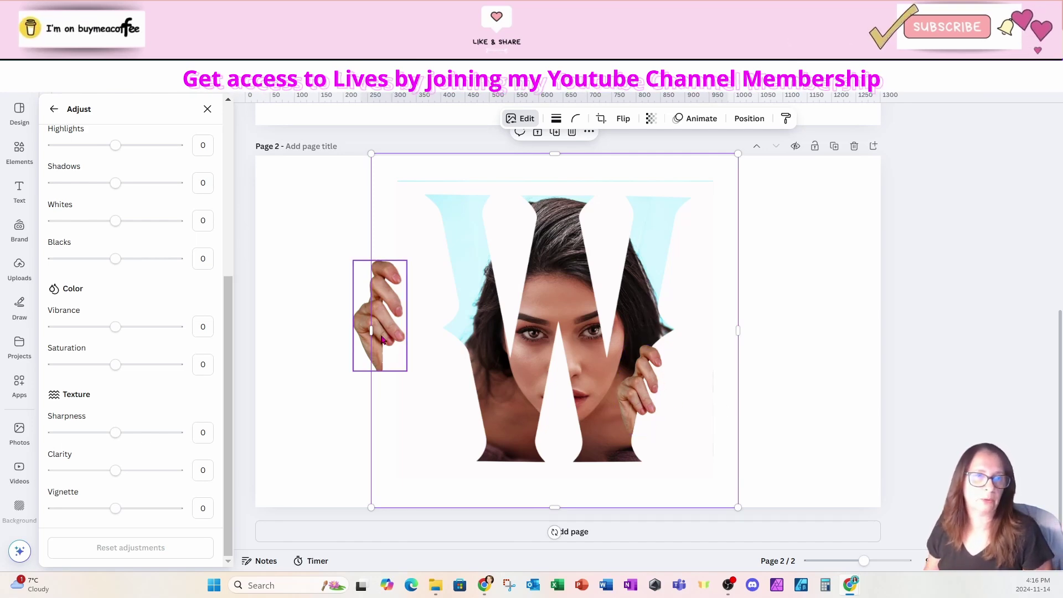
# - Flip the left hand copy horizontally and set it gripping the W's upper-left edge
pyautogui.click(357, 323)
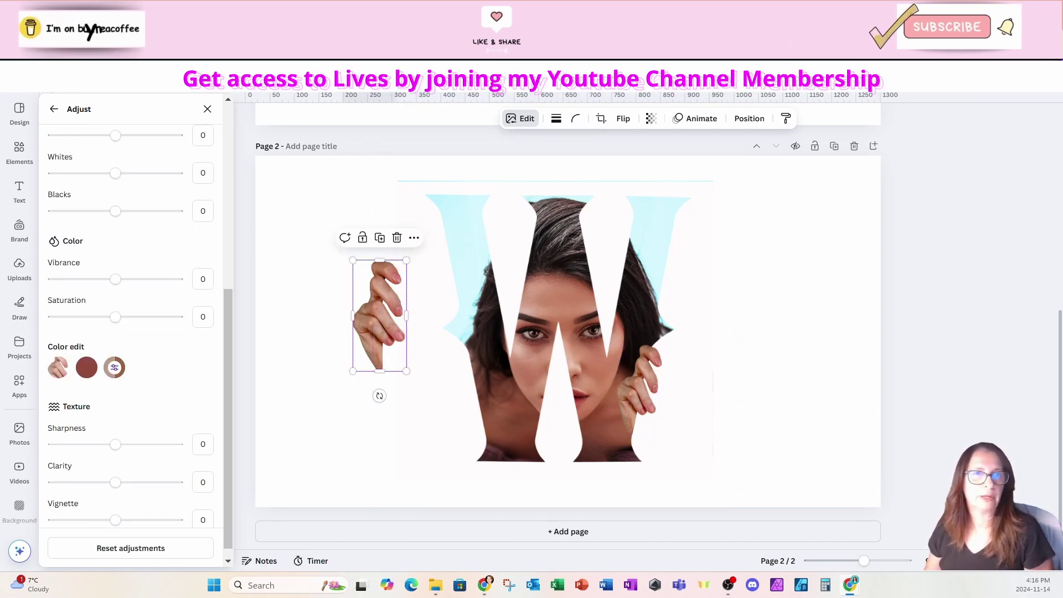
pyautogui.click(613, 146)
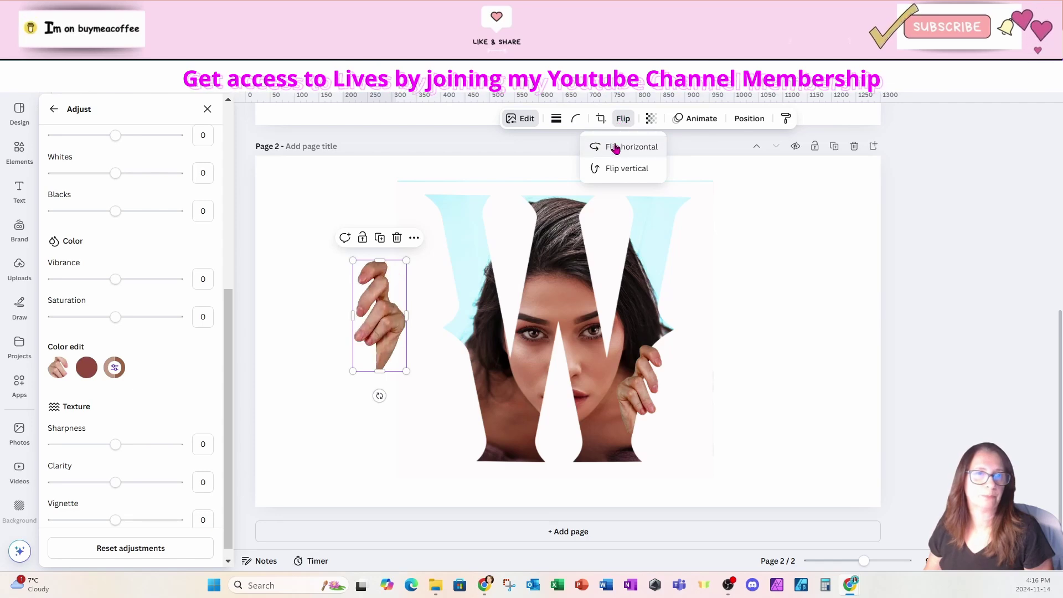
pyautogui.moveTo(360, 351); pyautogui.dragTo(456, 341)
pyautogui.moveTo(453, 284); pyautogui.dragTo(456, 273)
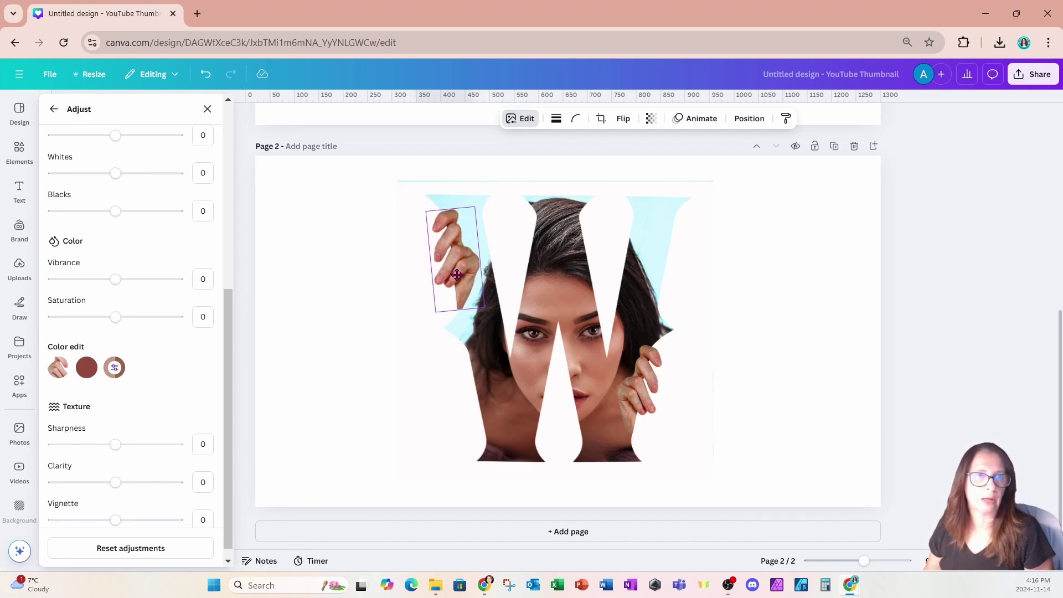
pyautogui.moveTo(456, 273); pyautogui.dragTo(456, 275)
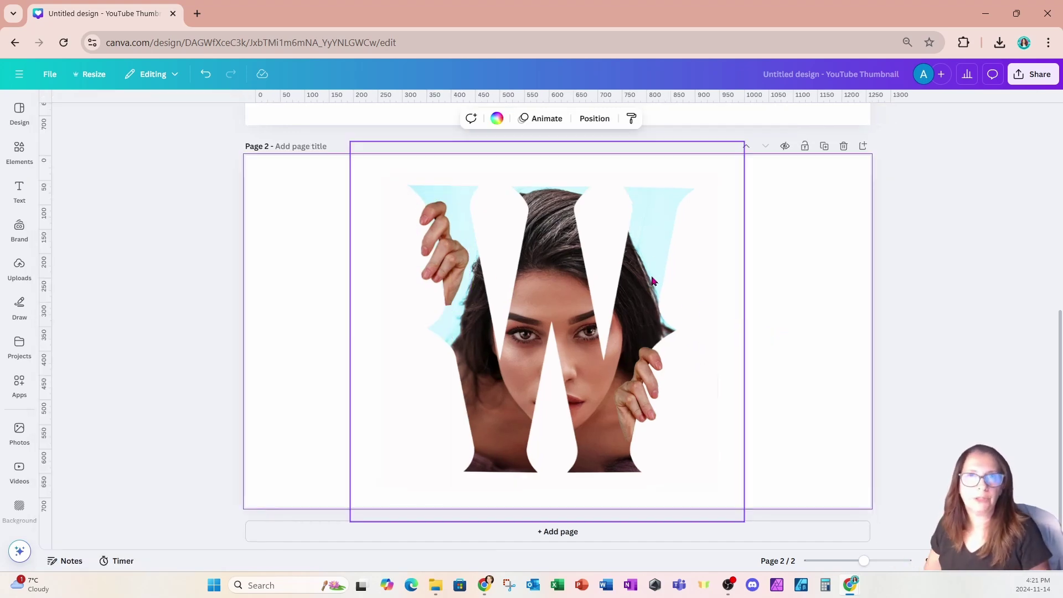
# - Add a Drop shadow effect to the W overlay image
pyautogui.click(705, 257)
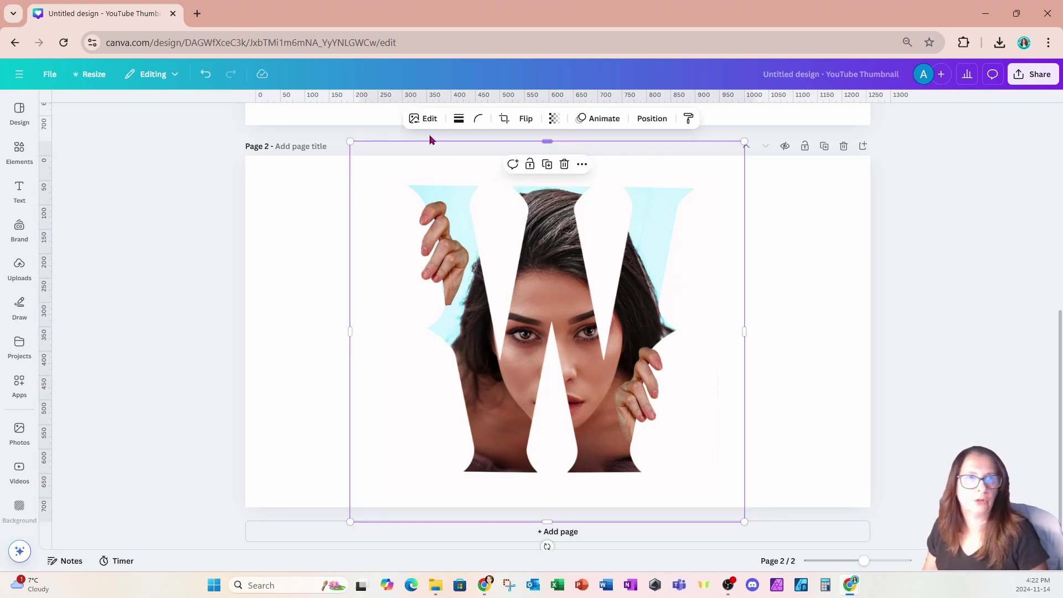
pyautogui.click(419, 119)
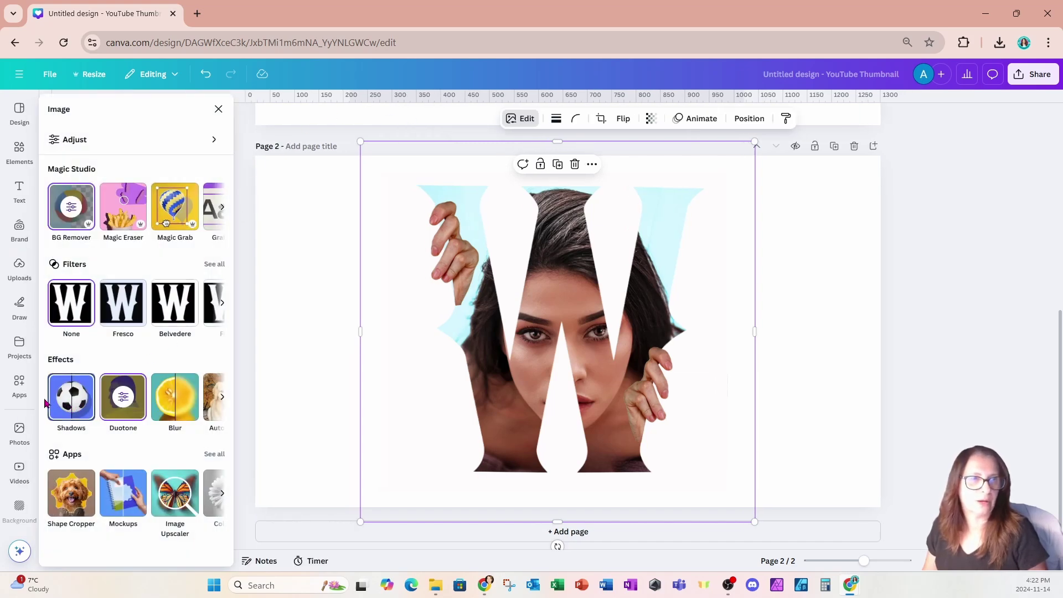
pyautogui.click(70, 408)
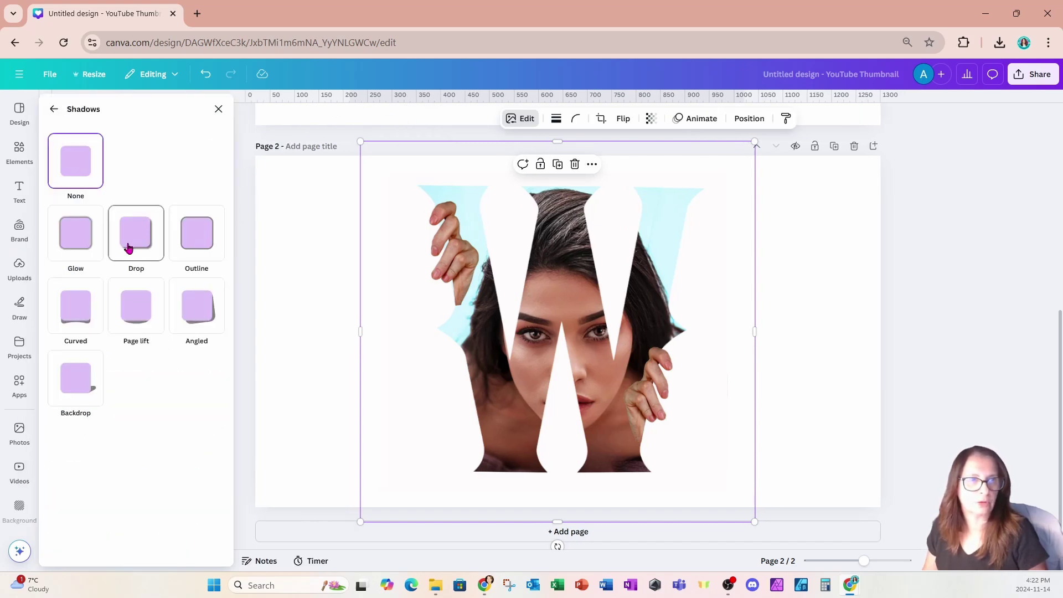
pyautogui.click(131, 243)
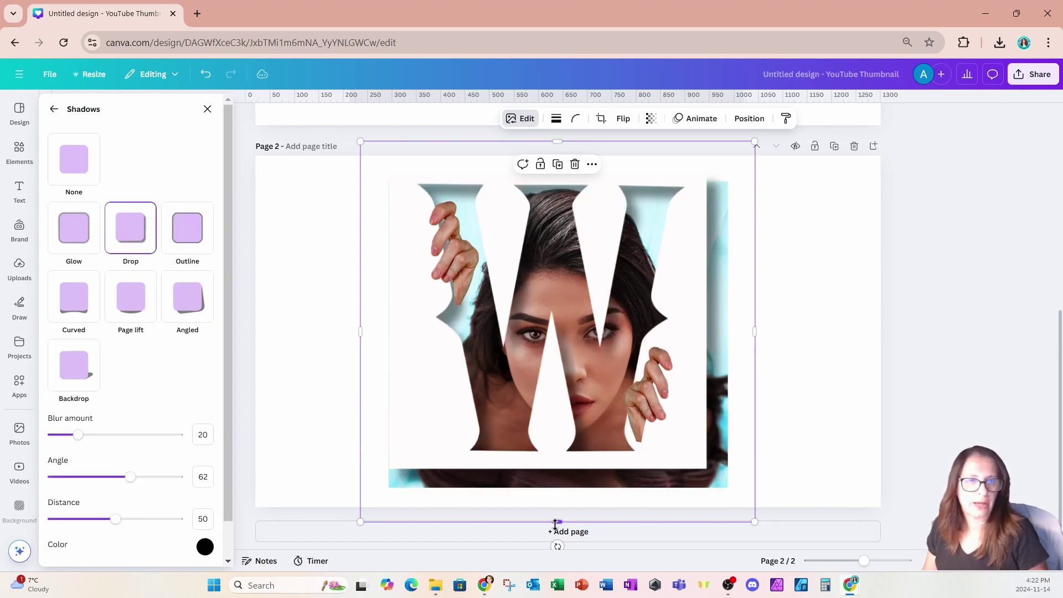
# - Crop the W image's bottom, right and stray left strip, and enlarge it to frame the face
pyautogui.moveTo(555, 523); pyautogui.dragTo(556, 464)
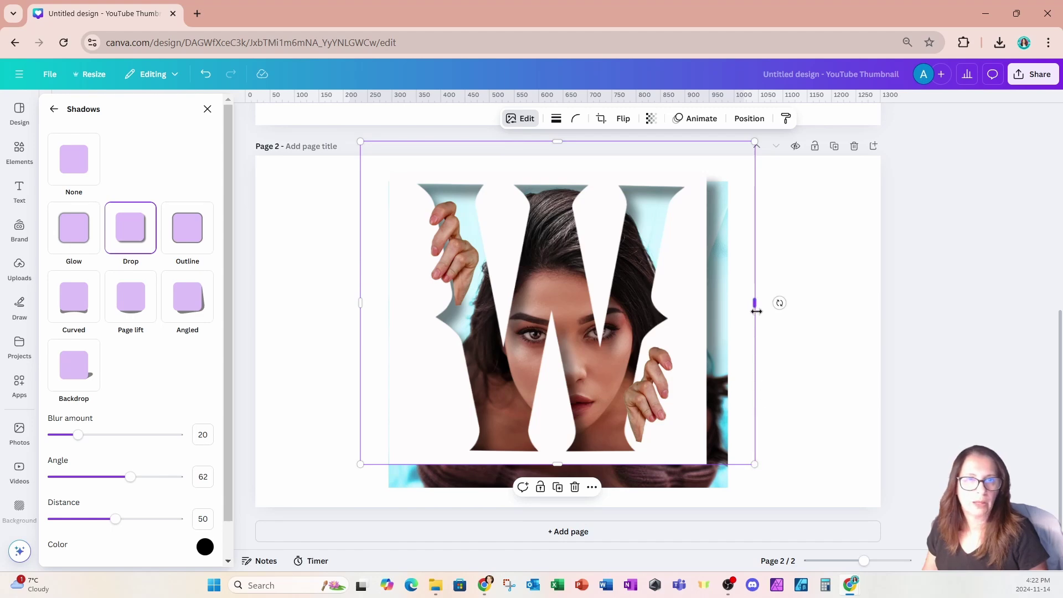
pyautogui.moveTo(756, 311); pyautogui.dragTo(702, 311)
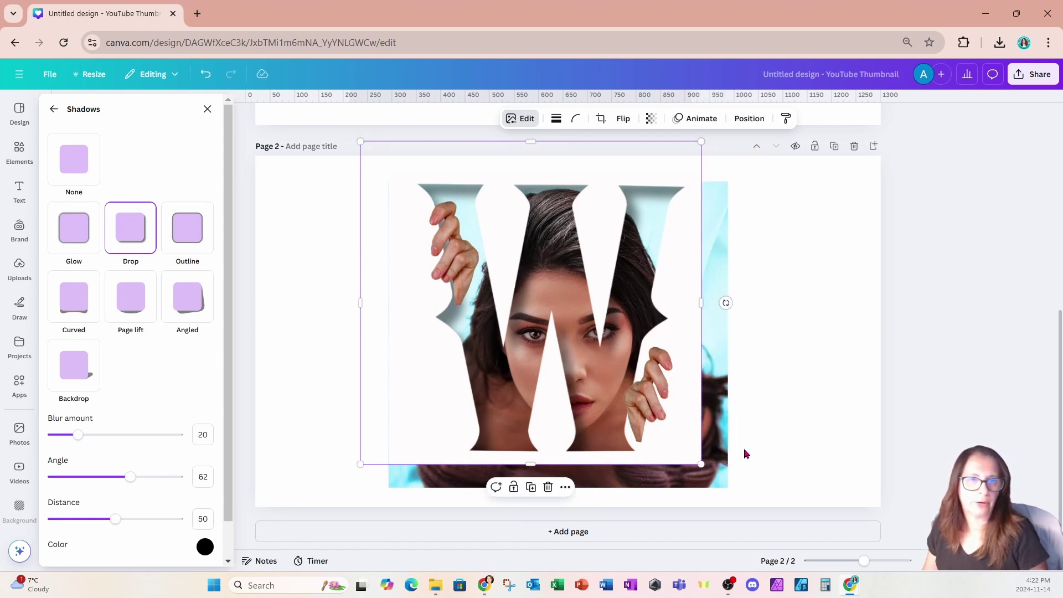
pyautogui.moveTo(701, 465); pyautogui.dragTo(734, 496)
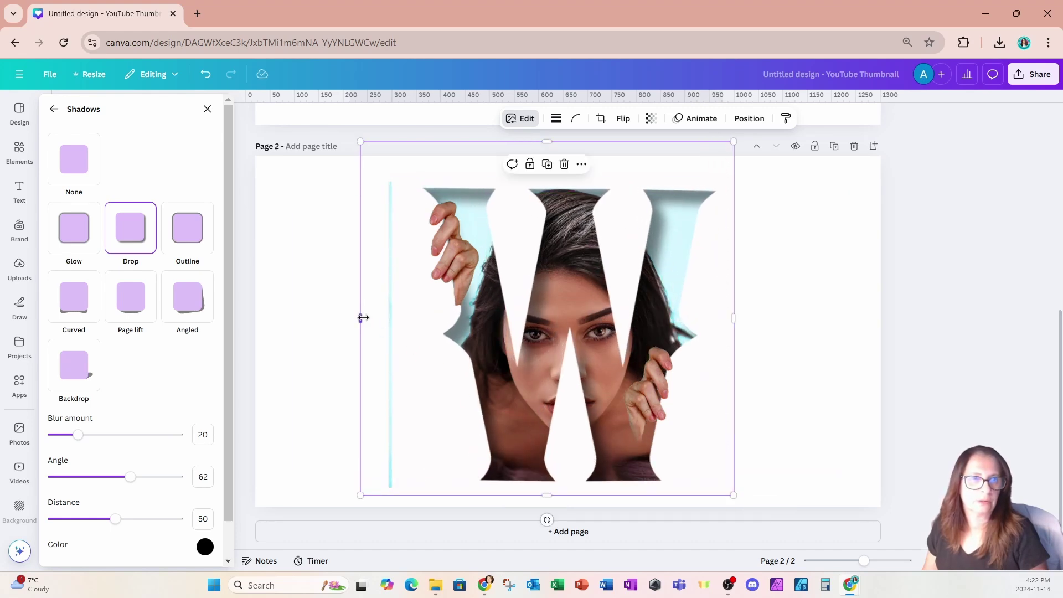
pyautogui.moveTo(361, 318); pyautogui.dragTo(400, 317)
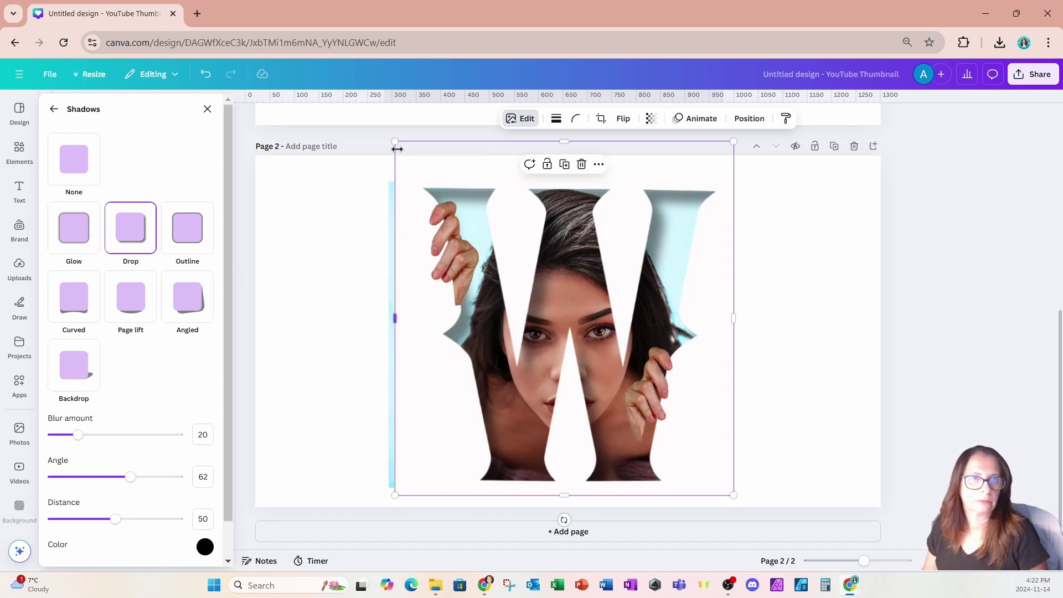
pyautogui.moveTo(394, 142); pyautogui.dragTo(375, 142)
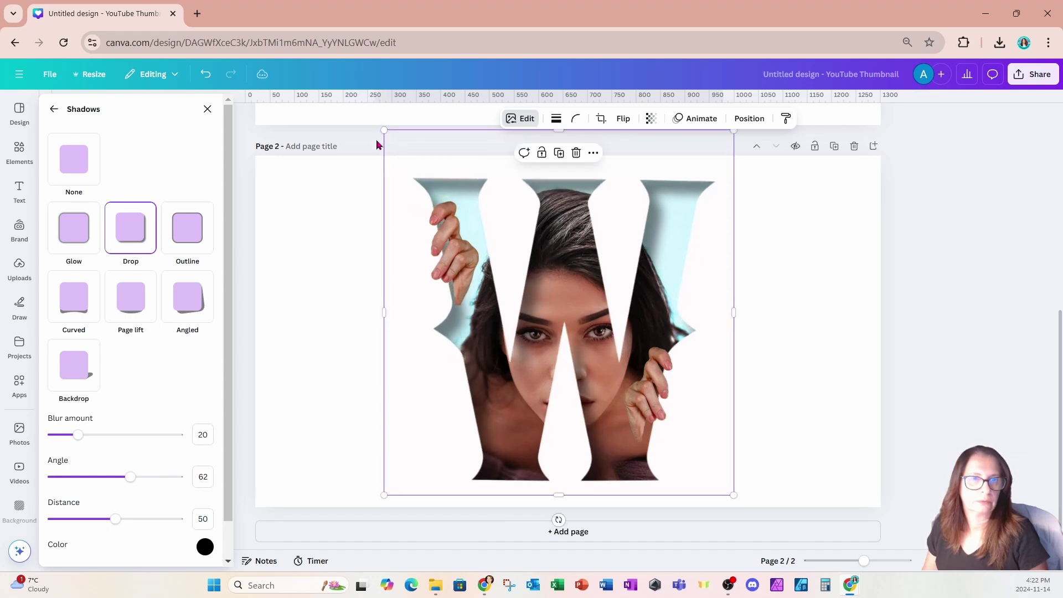
# - Nudge the right hand slightly left and the left hand slightly up and left, then deselect
pyautogui.click(640, 406)
pyautogui.moveTo(641, 406); pyautogui.dragTo(640, 405)
pyautogui.moveTo(462, 261); pyautogui.dragTo(456, 261)
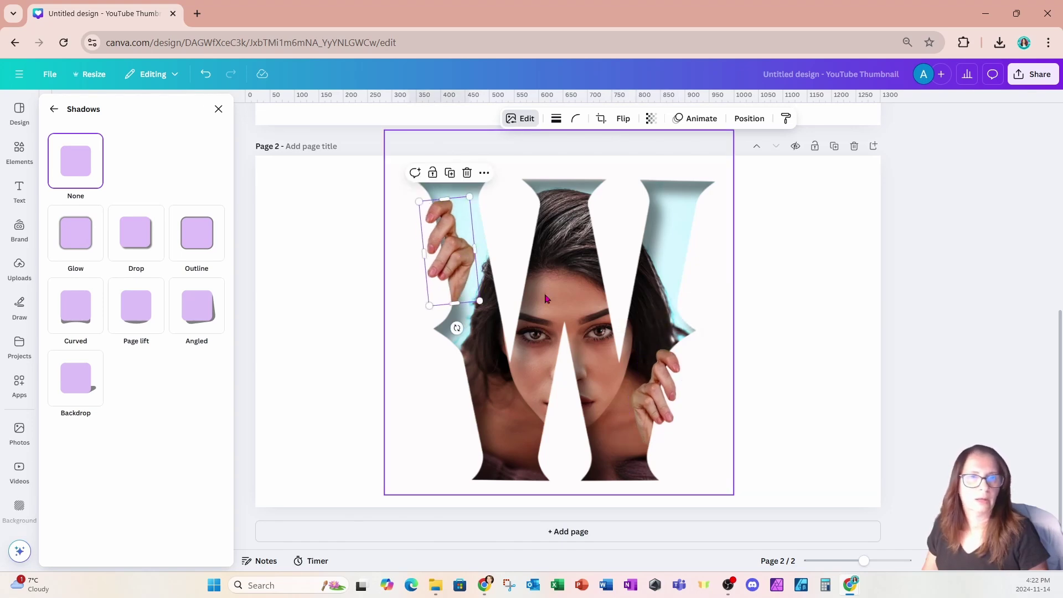
pyautogui.click(822, 325)
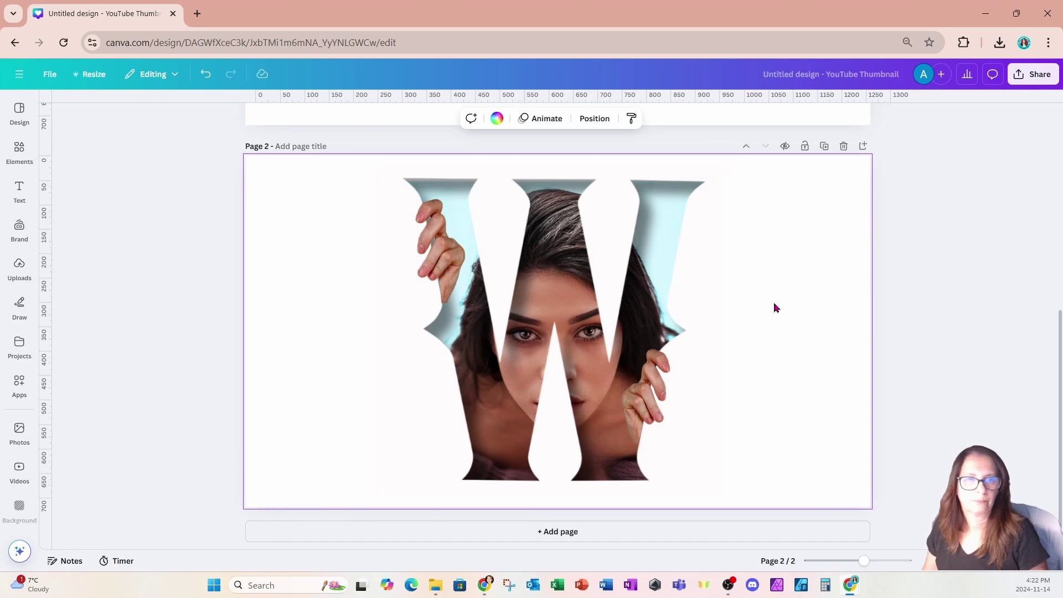